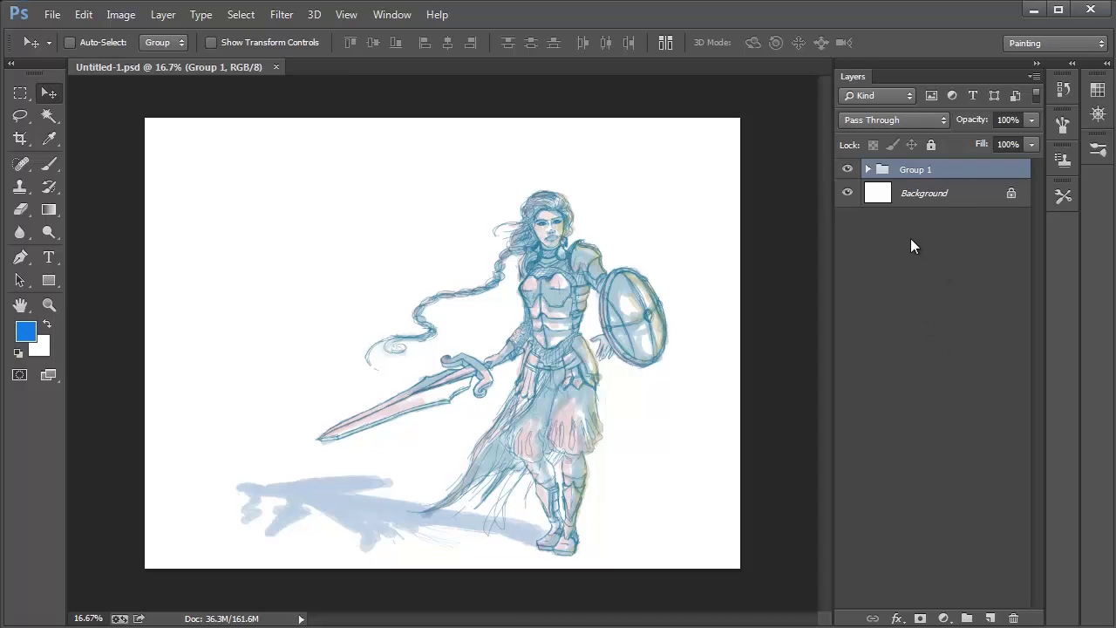
- Rename the layer group Group 1 as Sketch and add a new empty layer above it
double_click(912, 171)
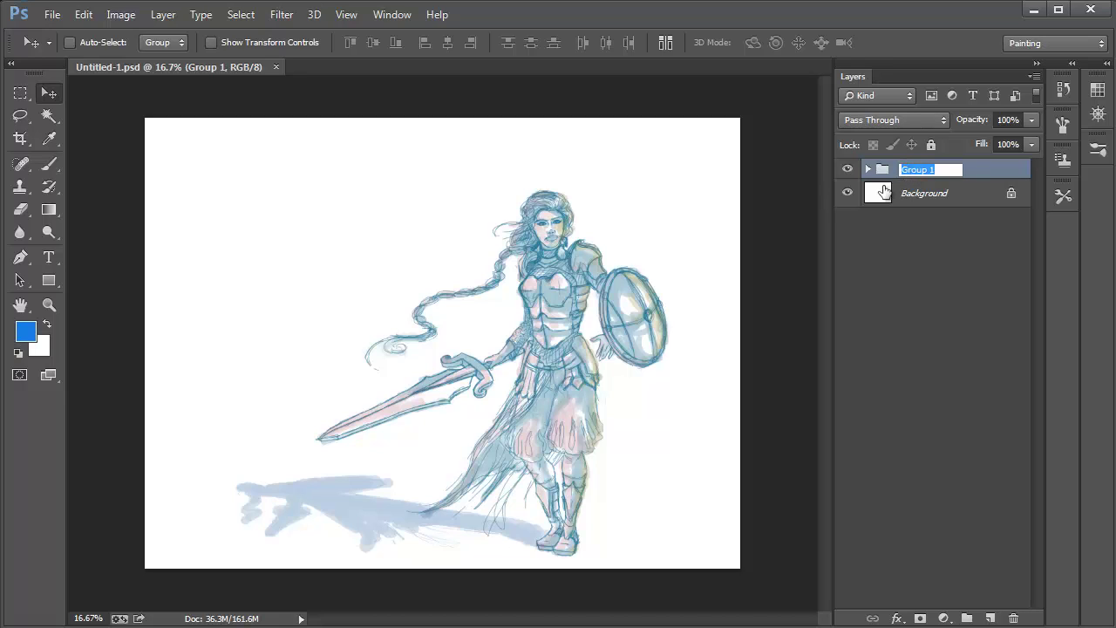
type("Sketch")
key("Return")
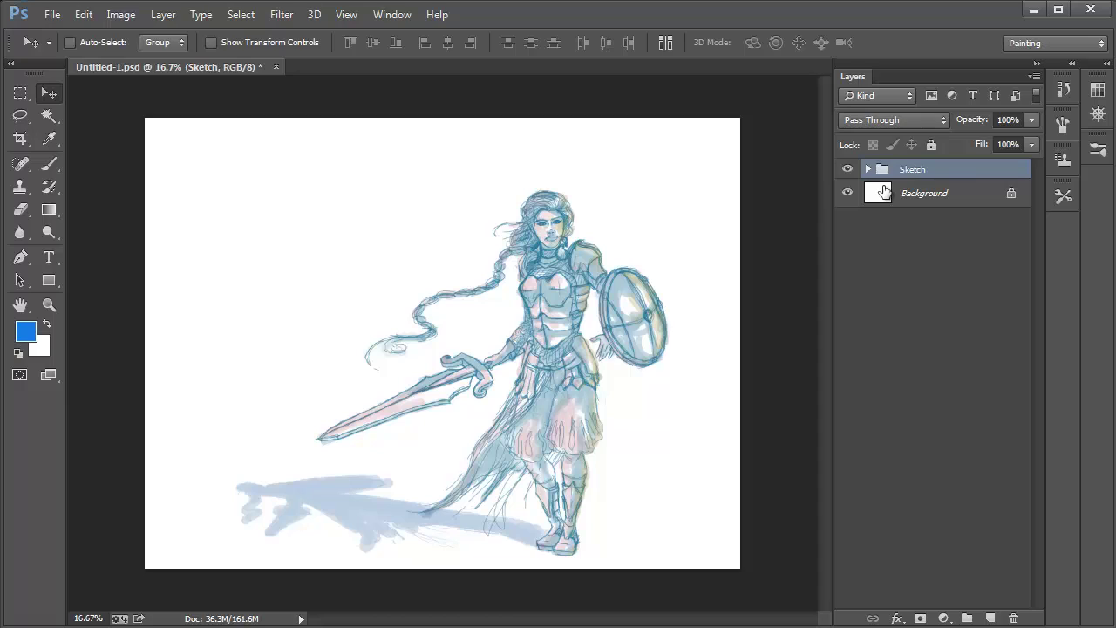
left_click(991, 619)
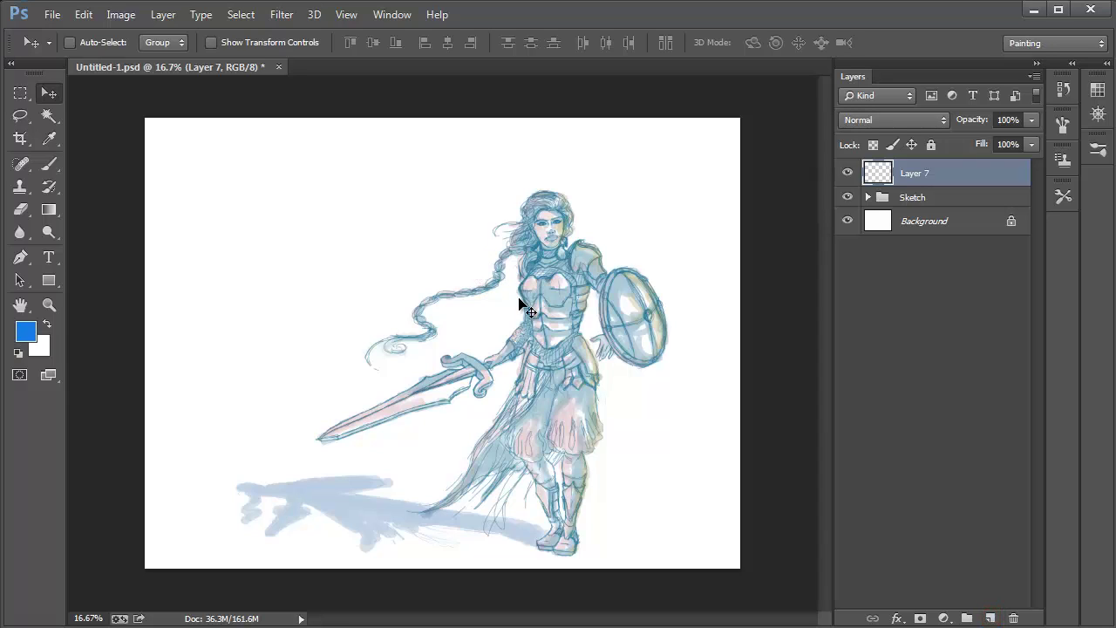
- Zoom in to 66.67% on the warrior's head and shoulders and switch to the Brush tool
key("z")
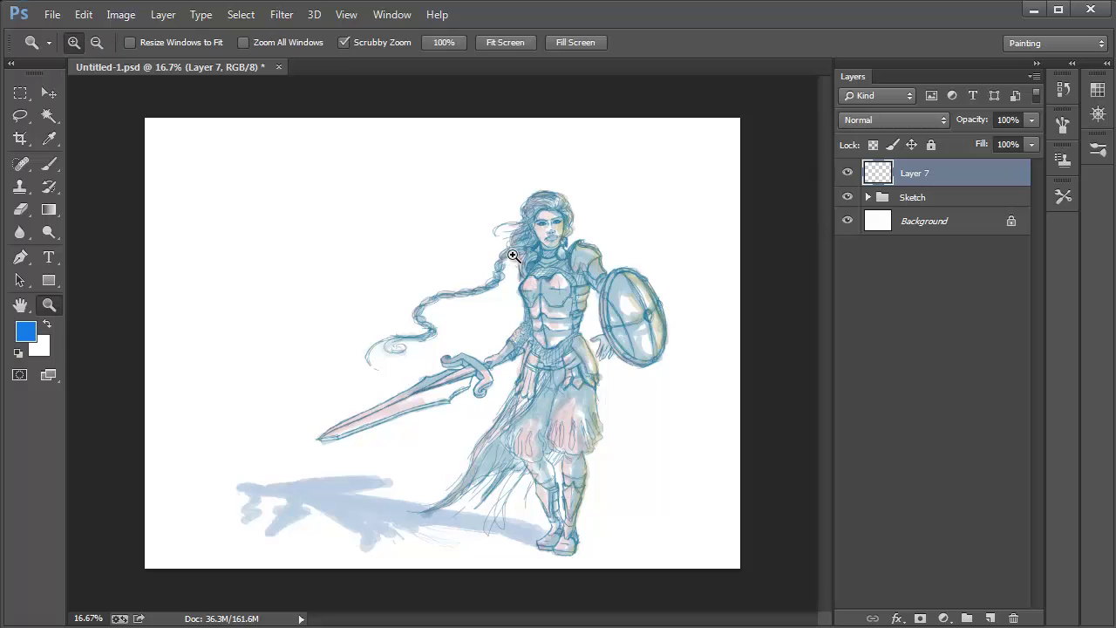
left_click(514, 255)
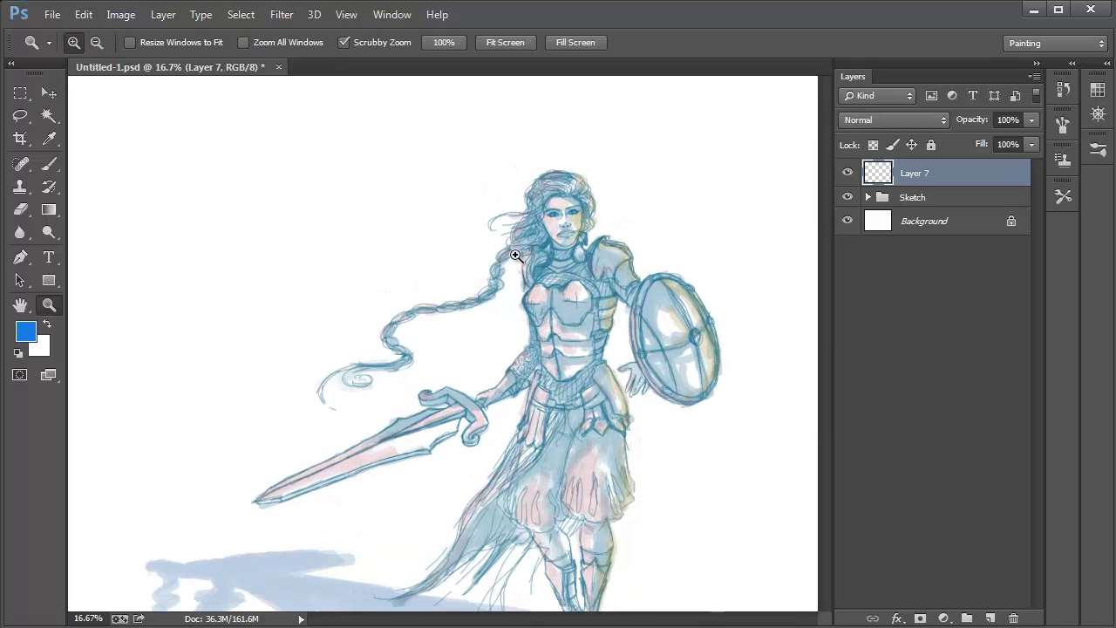
left_click(514, 254)
left_click(523, 253)
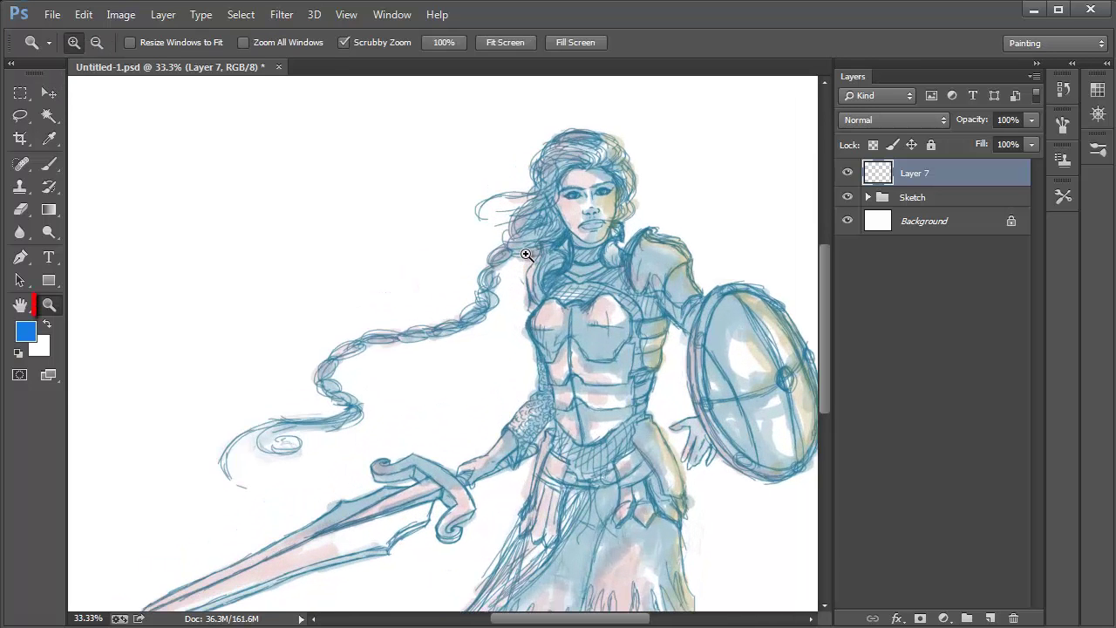
mouse_move(529, 254)
left_mouse_down()
mouse_move(563, 244)
mouse_move(450, 288)
mouse_move(421, 340)
left_mouse_up()
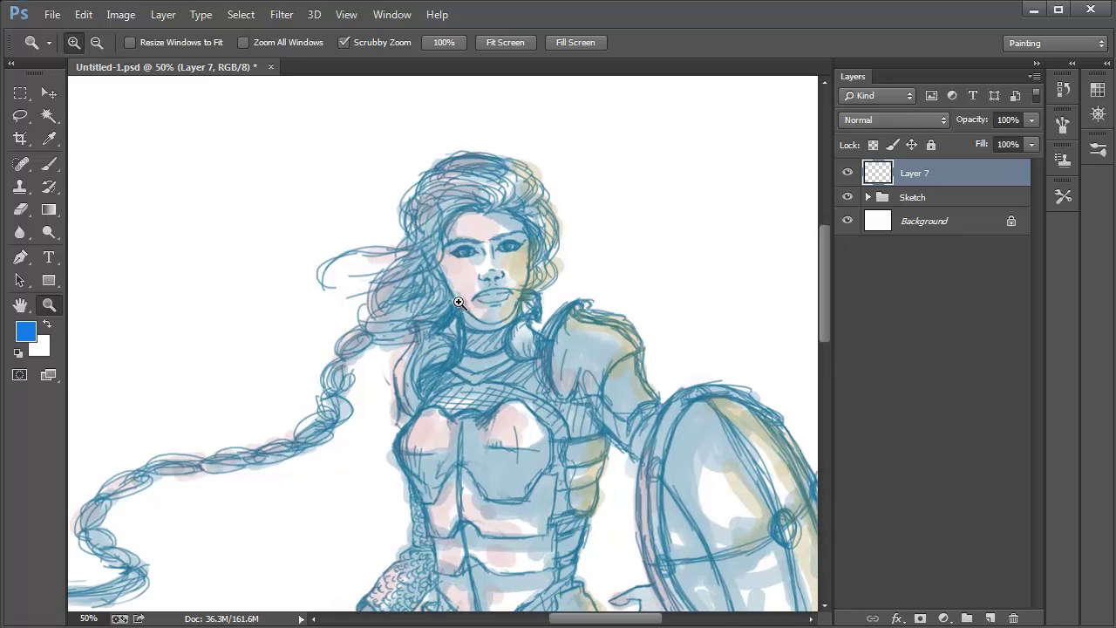
left_click(458, 302)
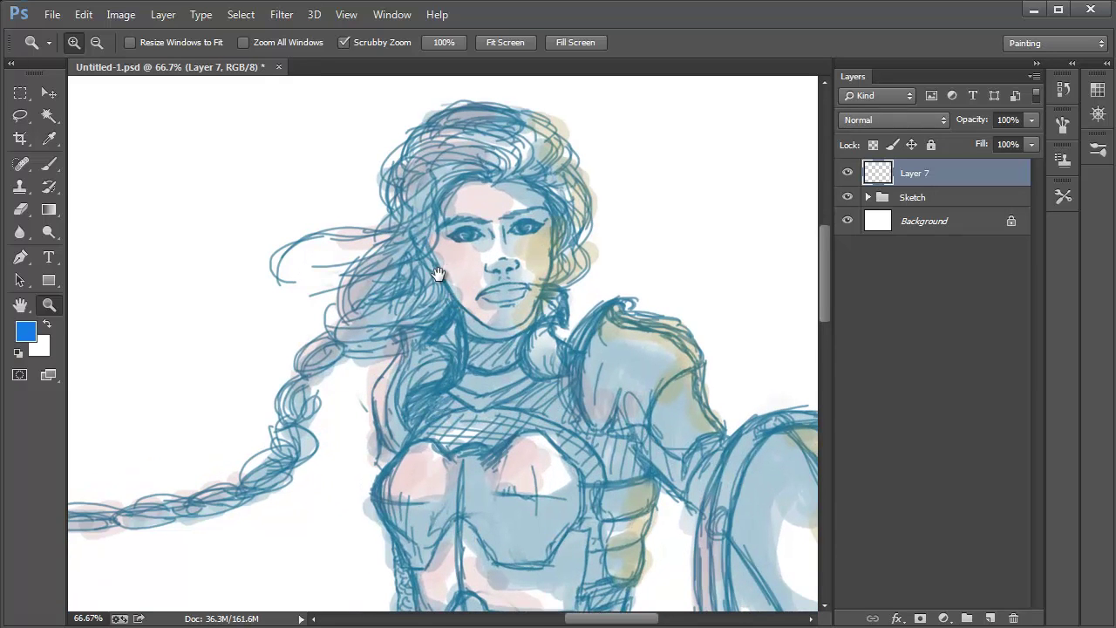
mouse_move(438, 273)
left_mouse_down()
mouse_move(447, 314)
mouse_move(471, 336)
left_mouse_up()
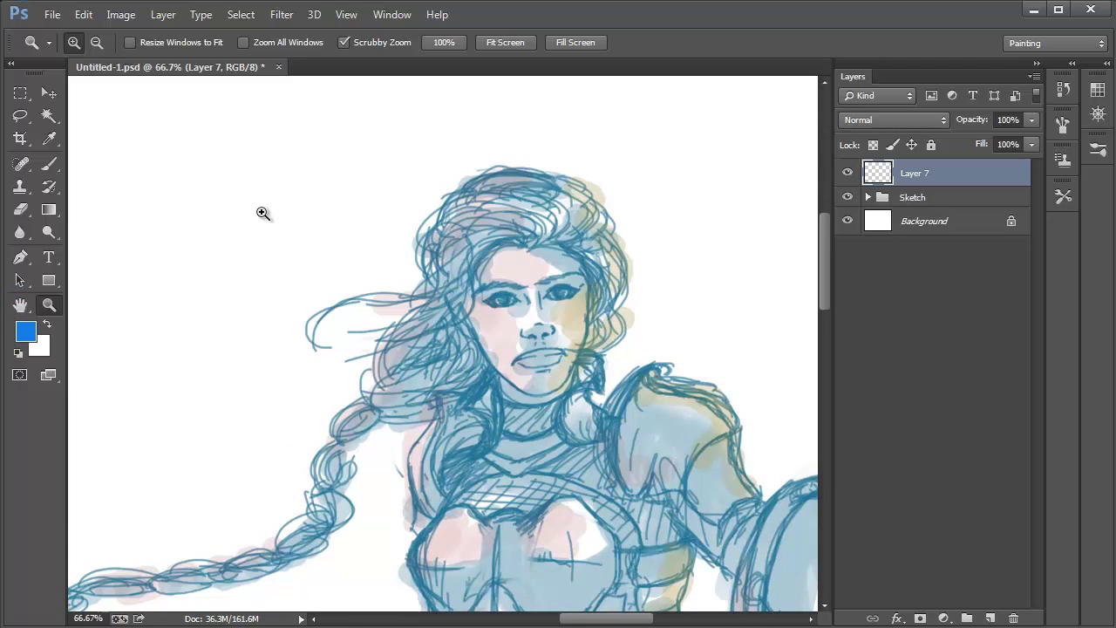
key("b")
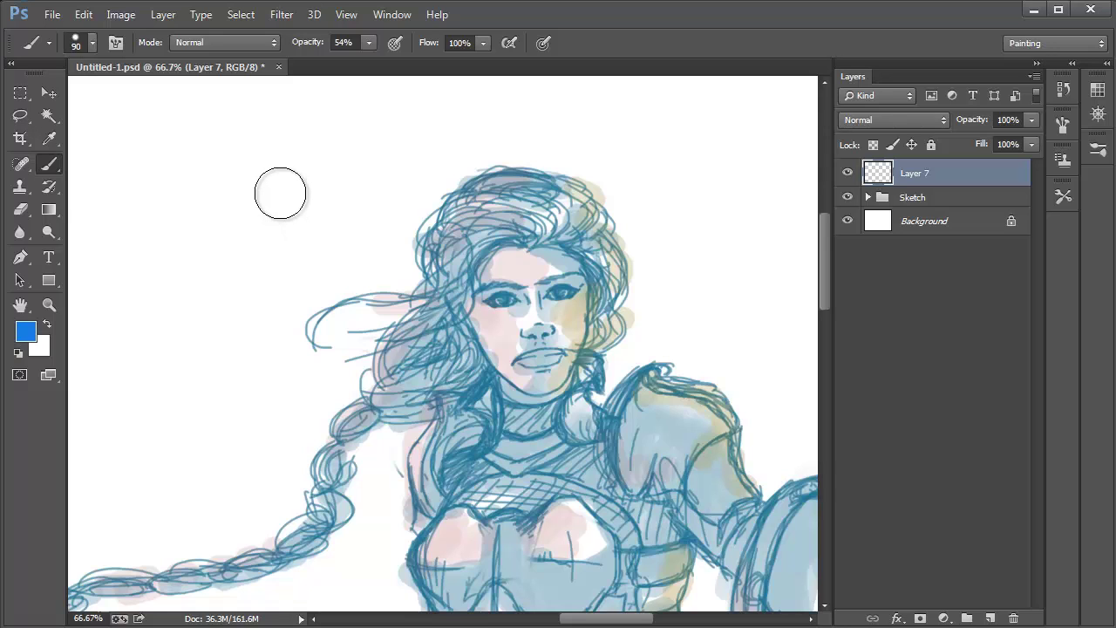
- Set the brush size to 3 px, try a stroke across the head area and undo it
right_click(280, 190)
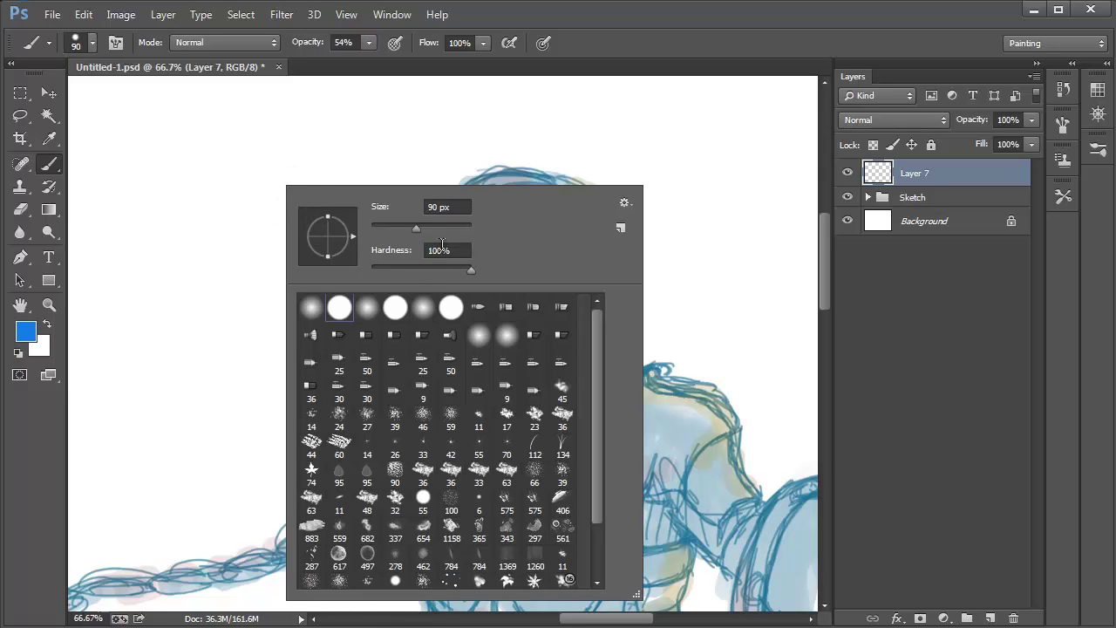
left_click_drag(437, 207, 418, 210)
key("Delete")
key("Delete")
type("3")
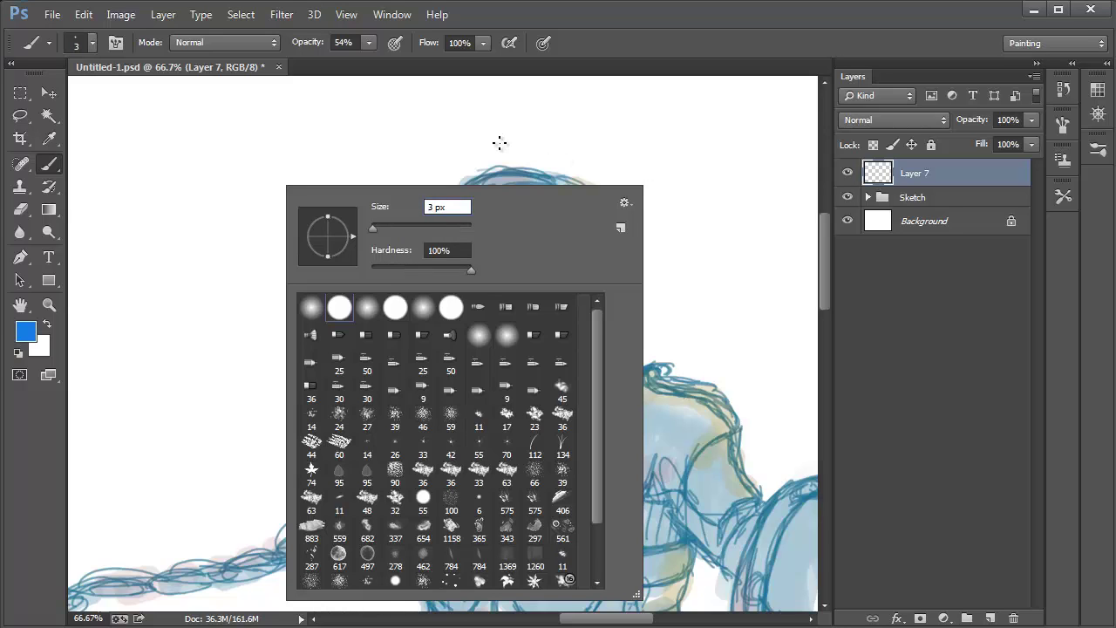
key("Return")
mouse_move(491, 152)
left_mouse_down()
mouse_move(545, 142)
mouse_move(557, 183)
mouse_move(621, 234)
mouse_move(628, 289)
mouse_move(678, 341)
left_mouse_up()
key("ctrl+z")
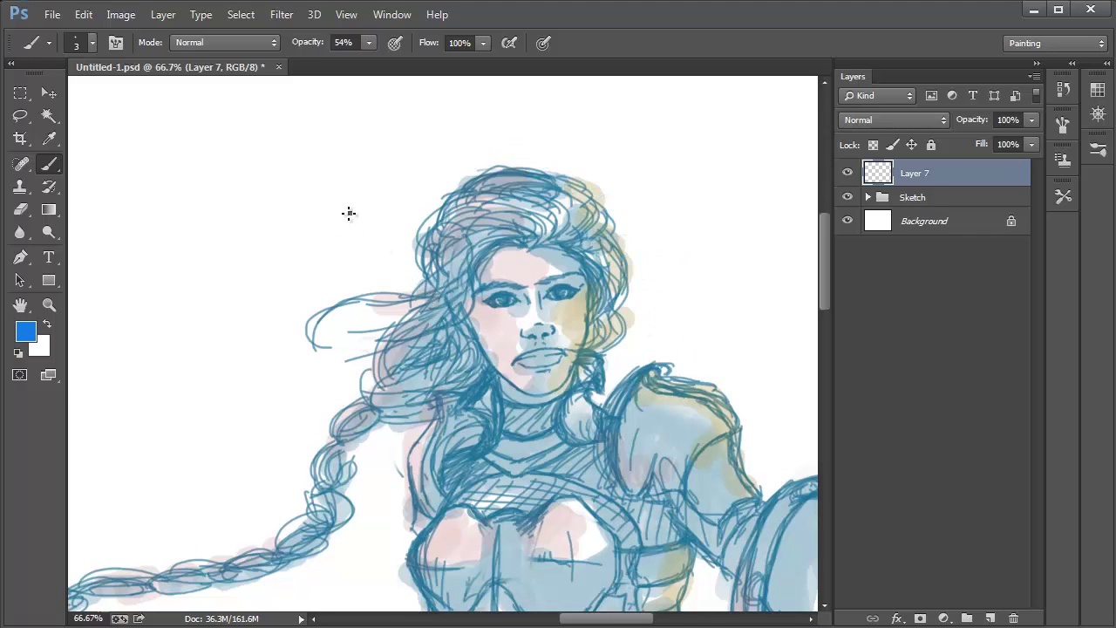
- Set the brush size to 4 px, try two test strokes beside the hair and undo them
right_click(349, 214)
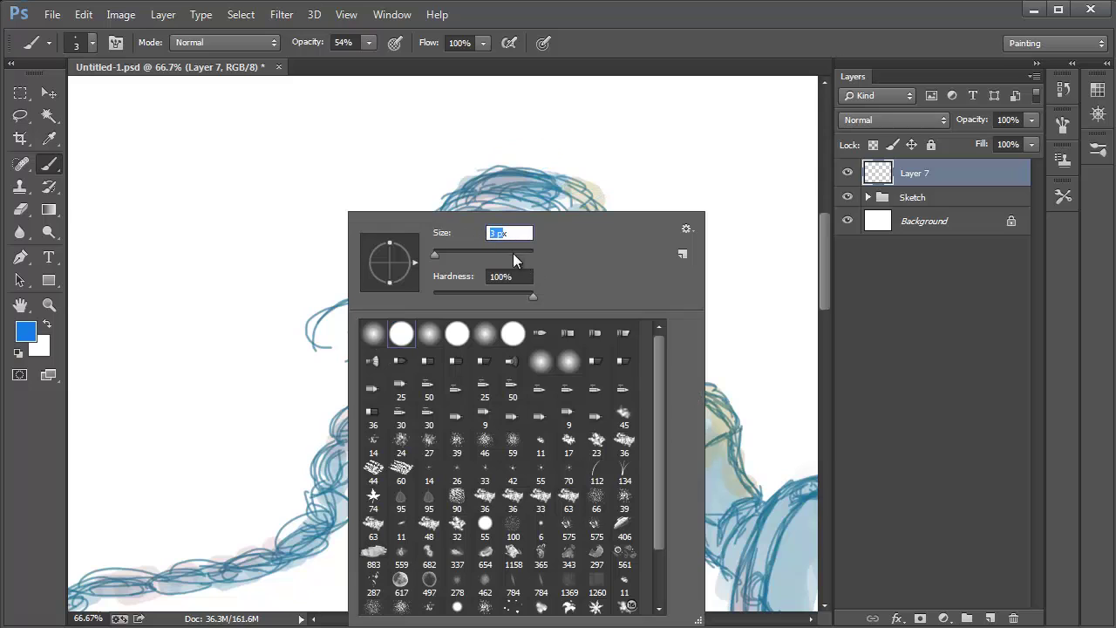
type("4")
key("Return")
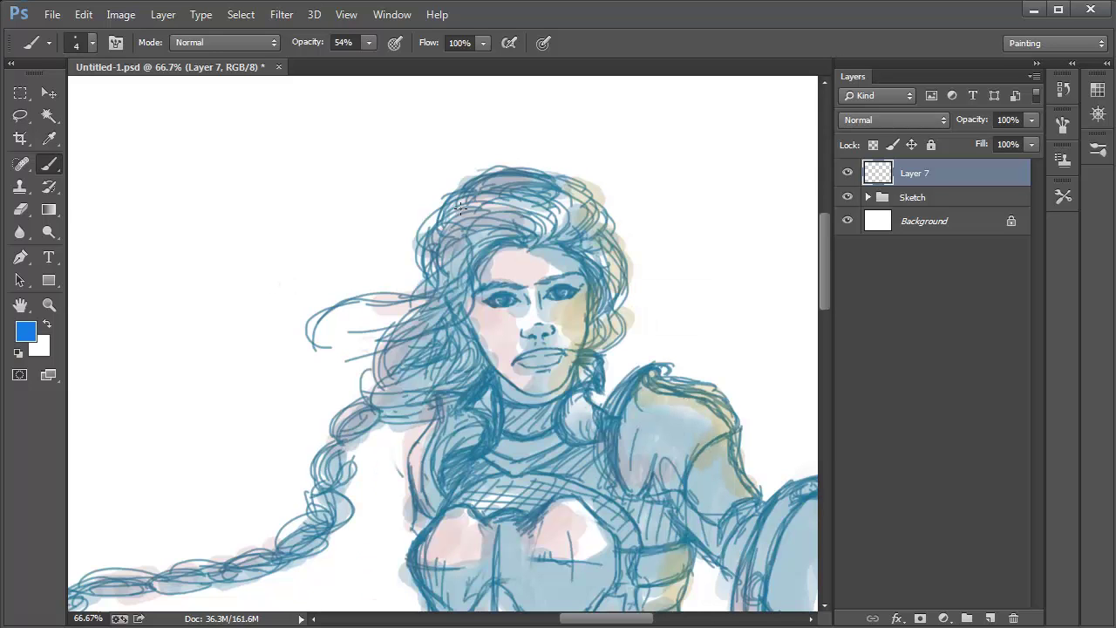
mouse_move(383, 153)
left_mouse_down()
mouse_move(348, 172)
mouse_move(344, 222)
mouse_move(399, 266)
left_mouse_up()
key("ctrl+z")
mouse_move(367, 207)
left_mouse_down()
mouse_move(295, 200)
mouse_move(348, 225)
left_mouse_up()
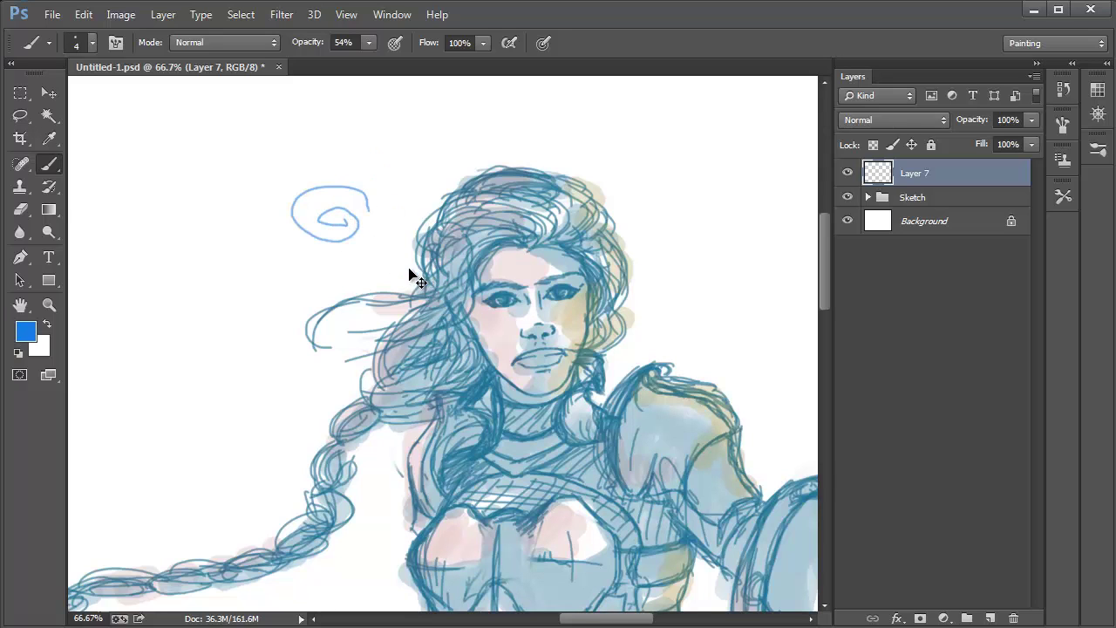
key("ctrl+z")
- Lower the Sketch group's opacity to 49% and make Layer 7 the active layer again
mouse_move(559, 331)
left_mouse_down()
mouse_move(480, 300)
mouse_move(446, 311)
left_mouse_up()
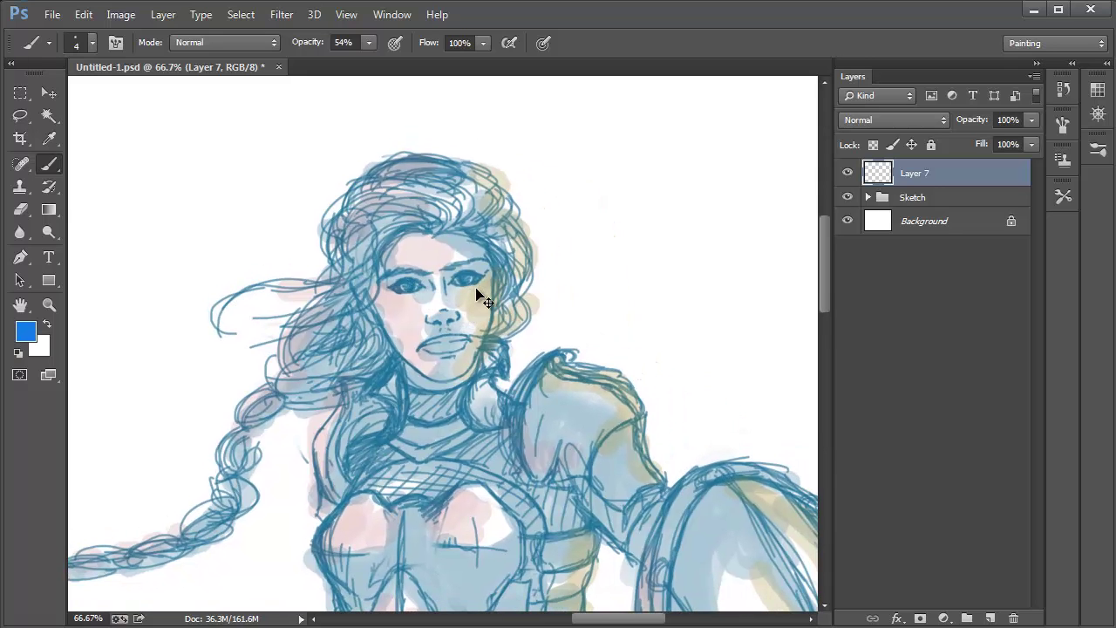
key("ctrl+plus")
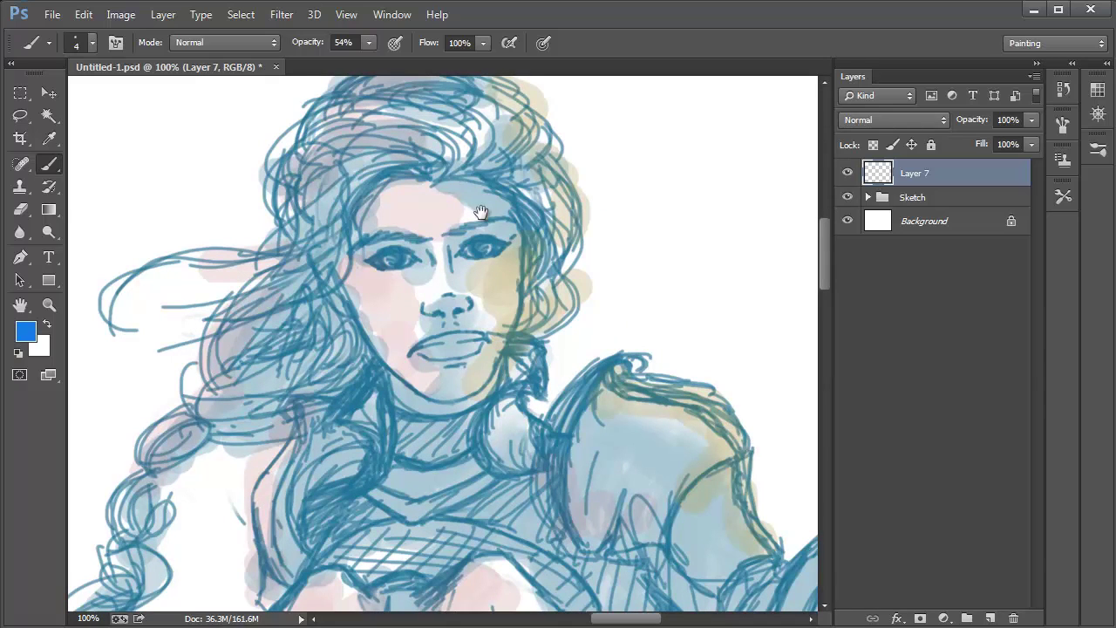
left_click_drag(500, 300, 591, 391)
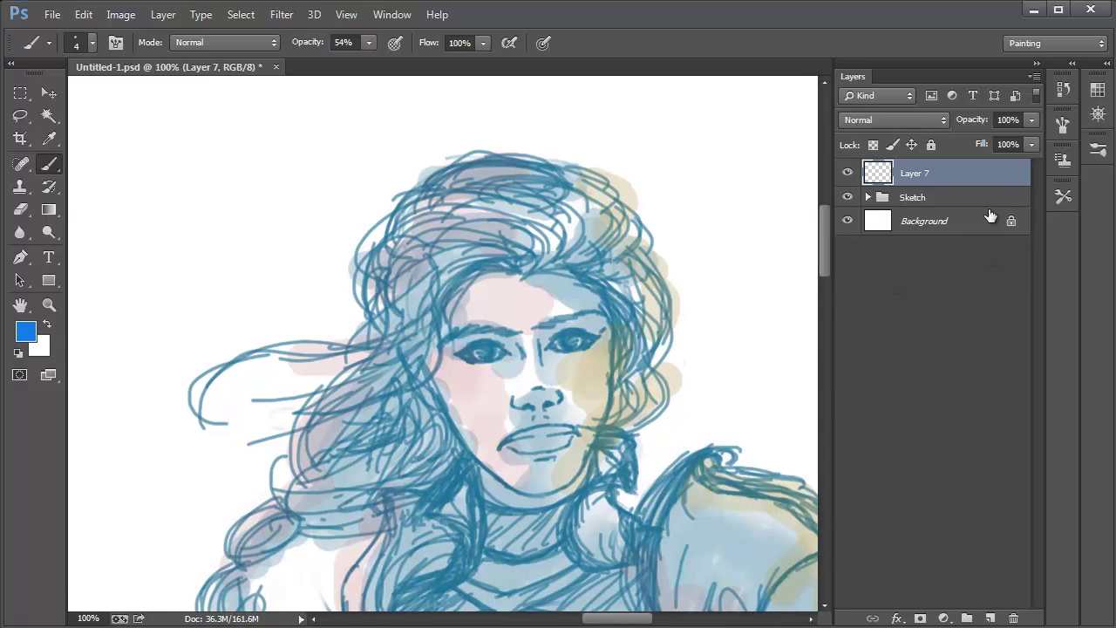
left_click(962, 201)
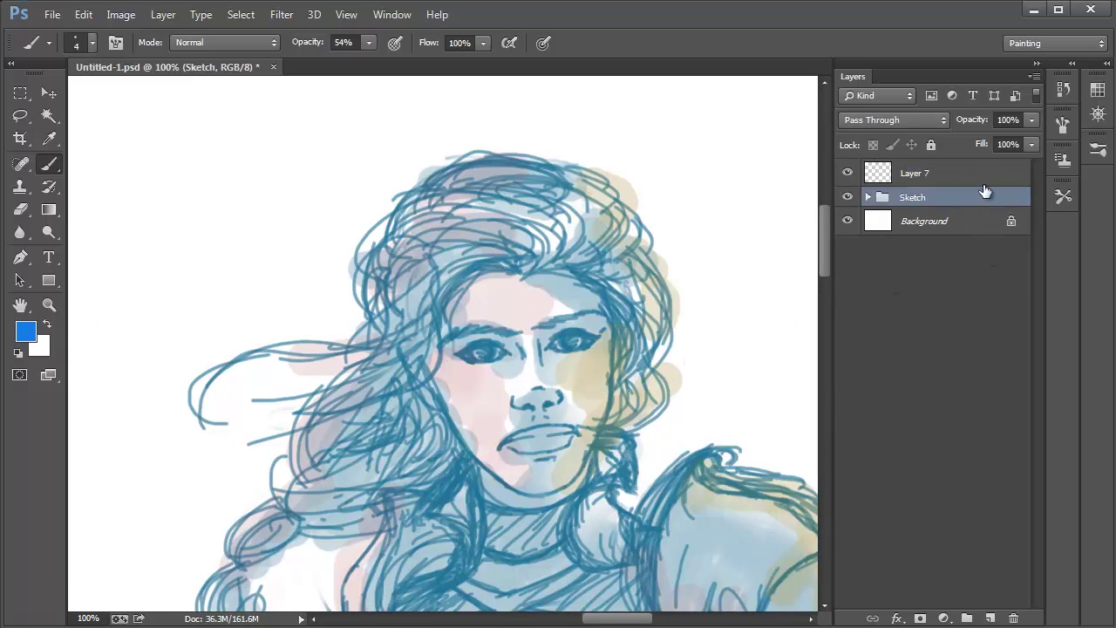
left_click(1030, 120)
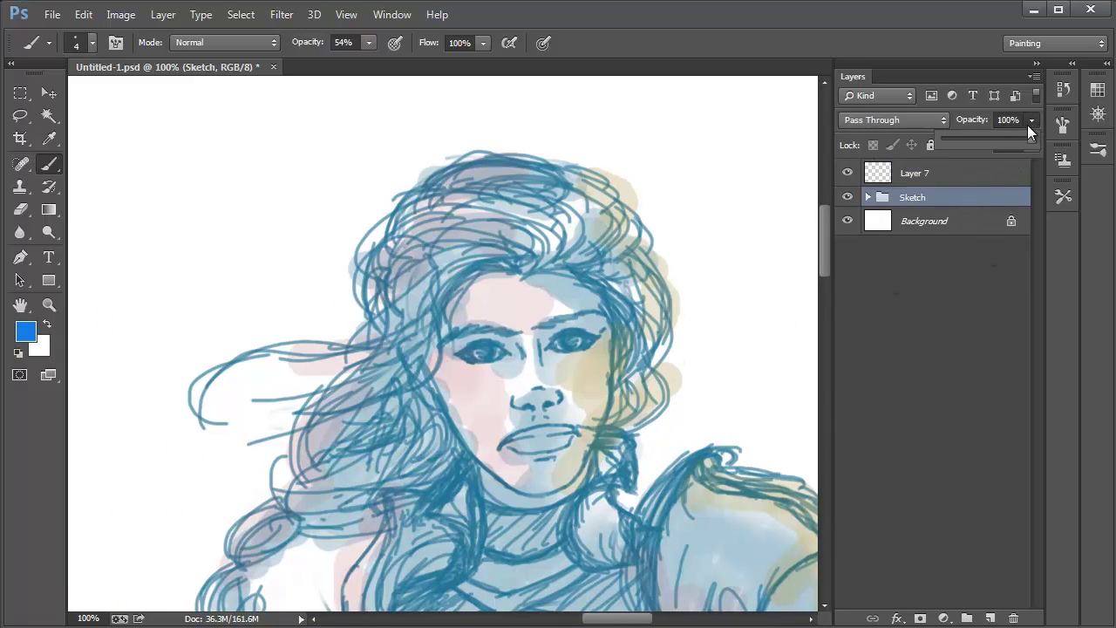
left_click(977, 141)
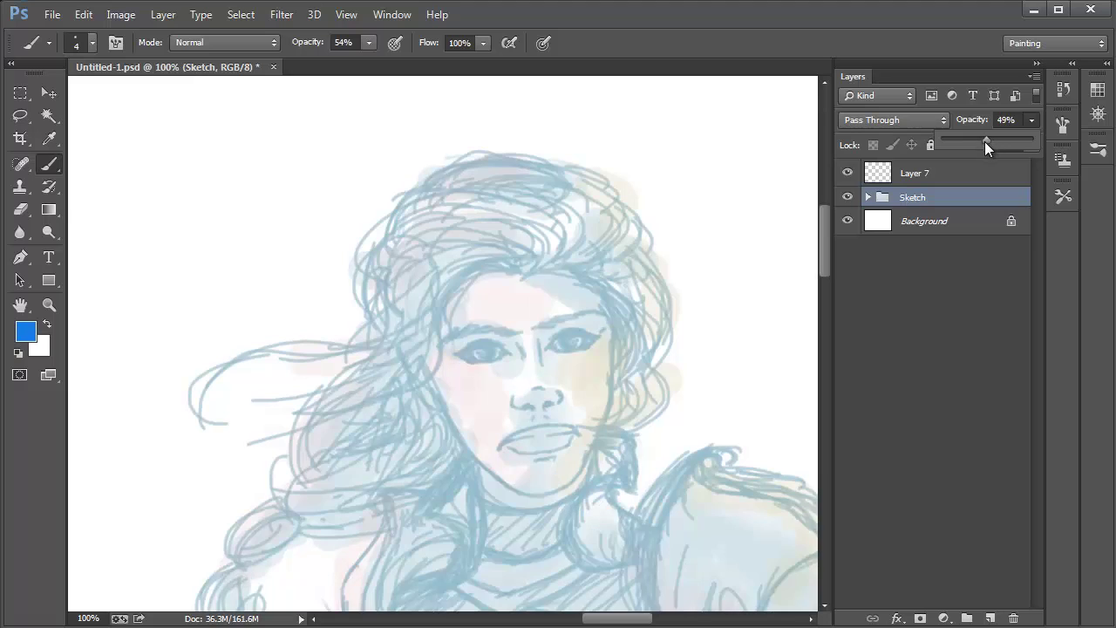
left_click(945, 177)
left_click(947, 174)
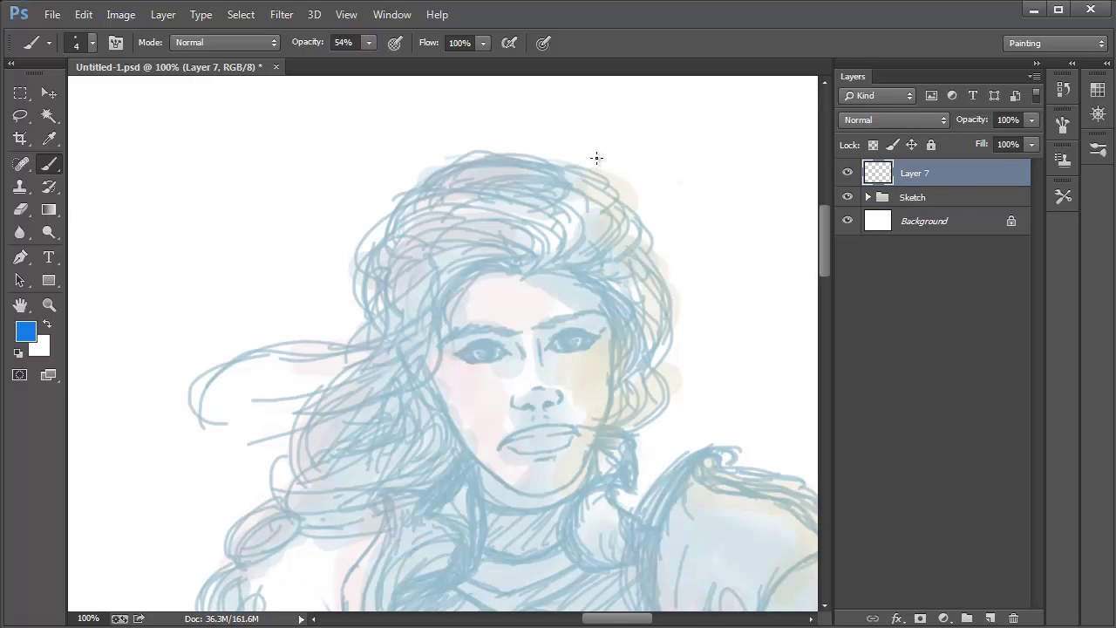
- Set the foreground color to black, try a squiggle on the blank area beside the head and undo it
left_click(35, 334)
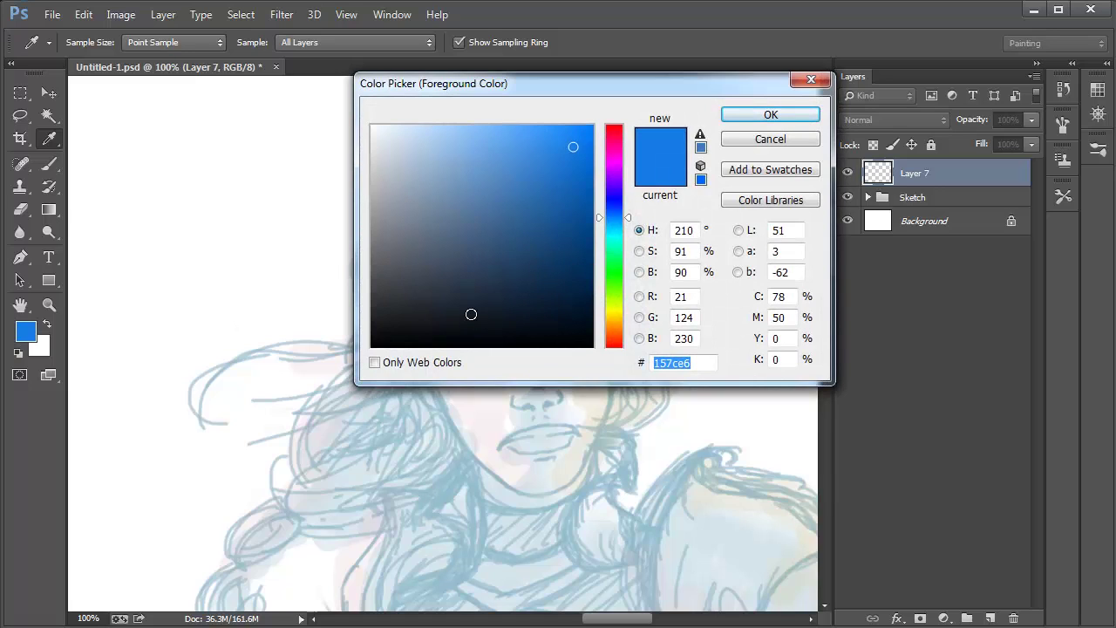
left_click(389, 321)
left_click_drag(389, 321, 351, 363)
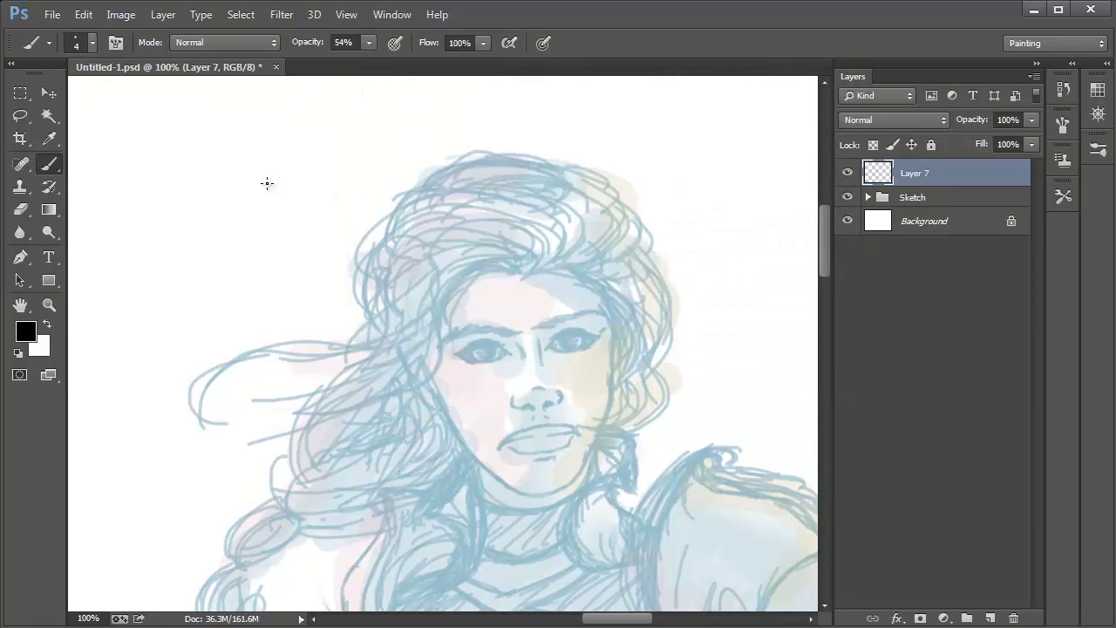
mouse_move(274, 168)
left_mouse_down()
mouse_move(245, 236)
mouse_move(300, 260)
mouse_move(296, 290)
left_mouse_up()
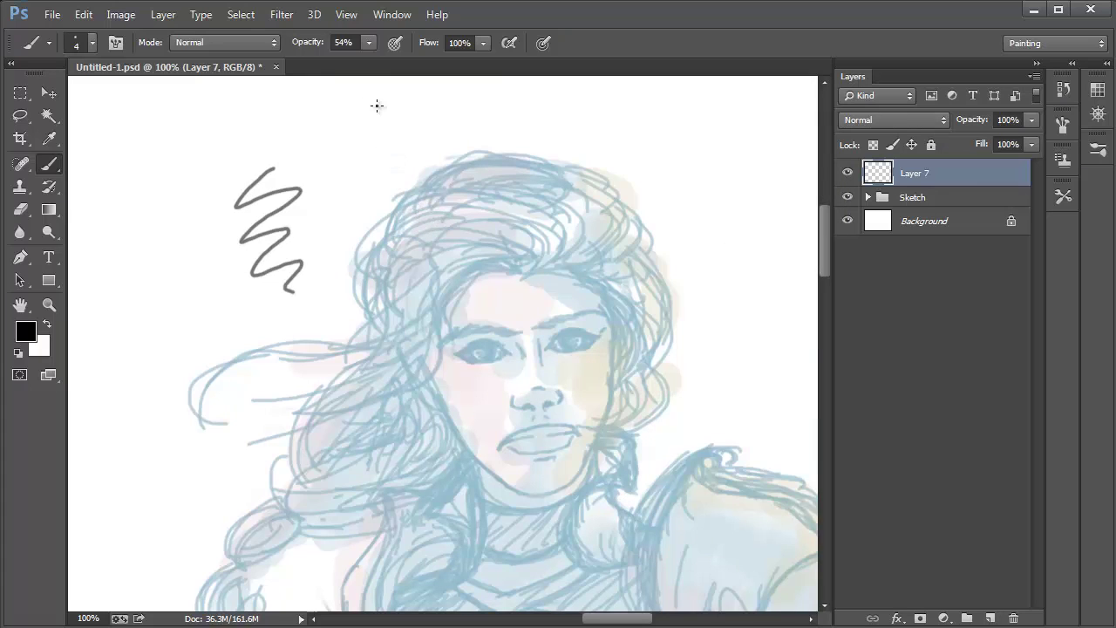
key("ctrl+z")
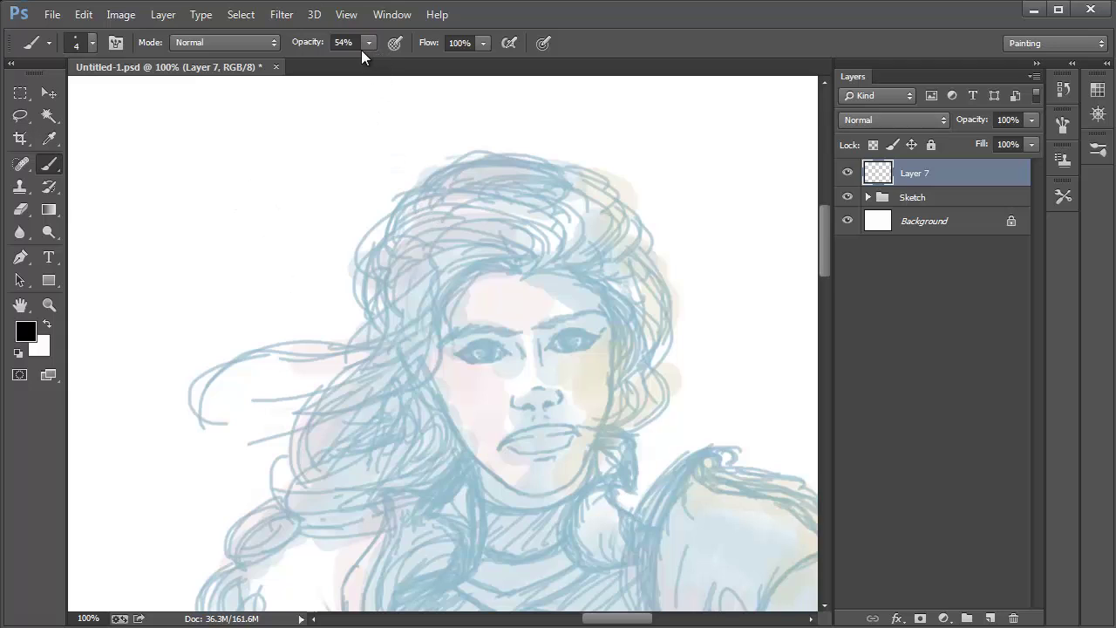
- Raise the brush opacity to 100%, try a squiggle beside the head and undo it
left_click(367, 44)
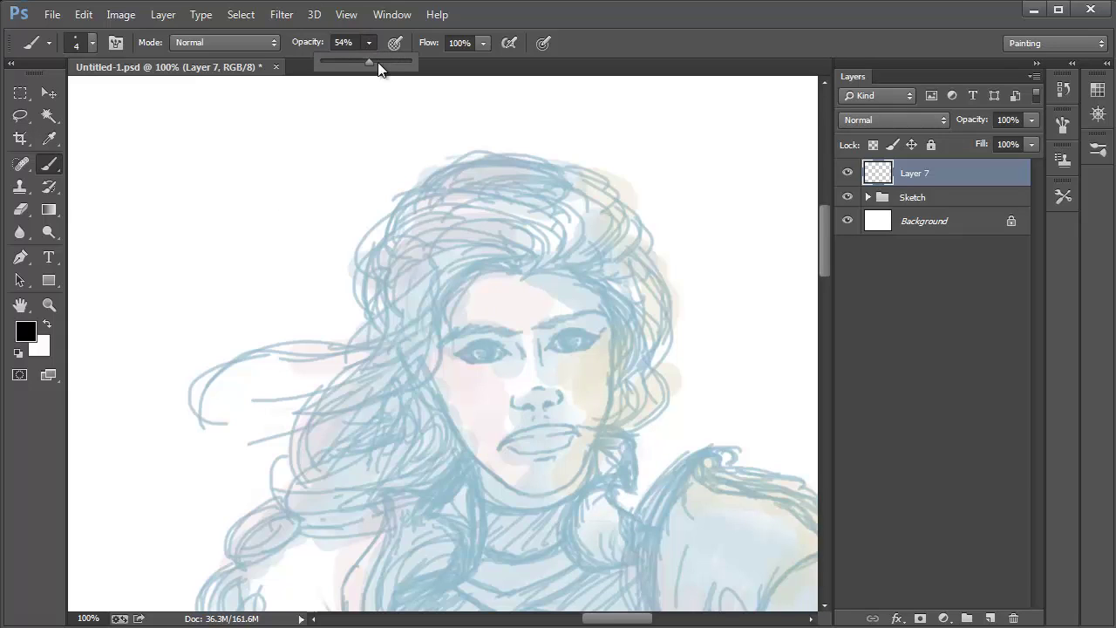
left_click_drag(381, 61, 410, 60)
mouse_move(260, 161)
left_mouse_down()
mouse_move(215, 220)
mouse_move(279, 191)
mouse_move(250, 258)
mouse_move(311, 293)
left_mouse_up()
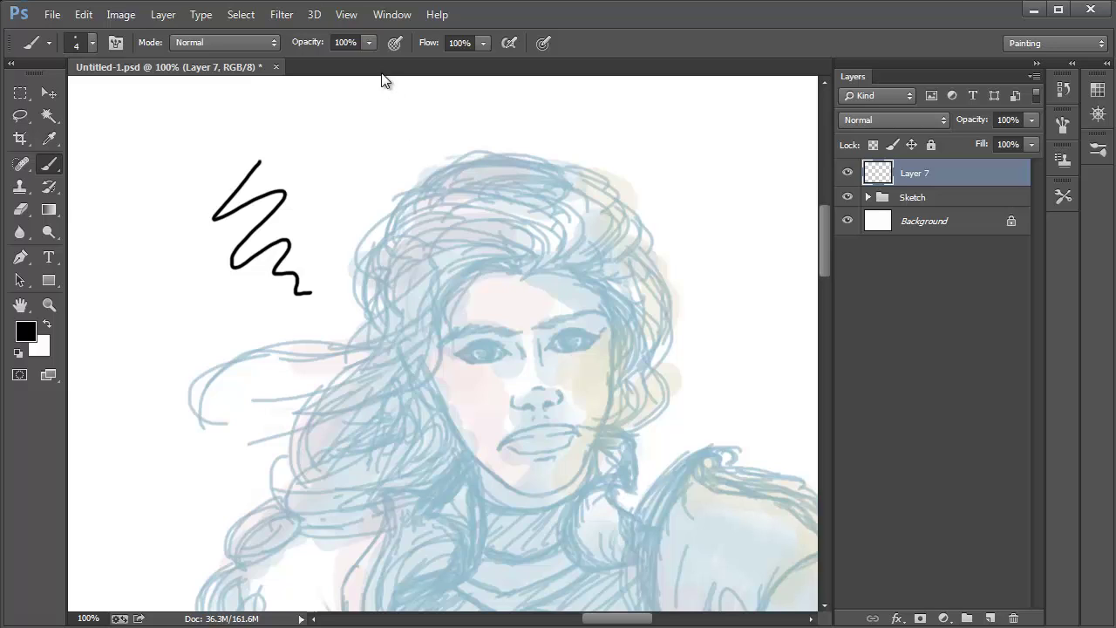
key("ctrl+z")
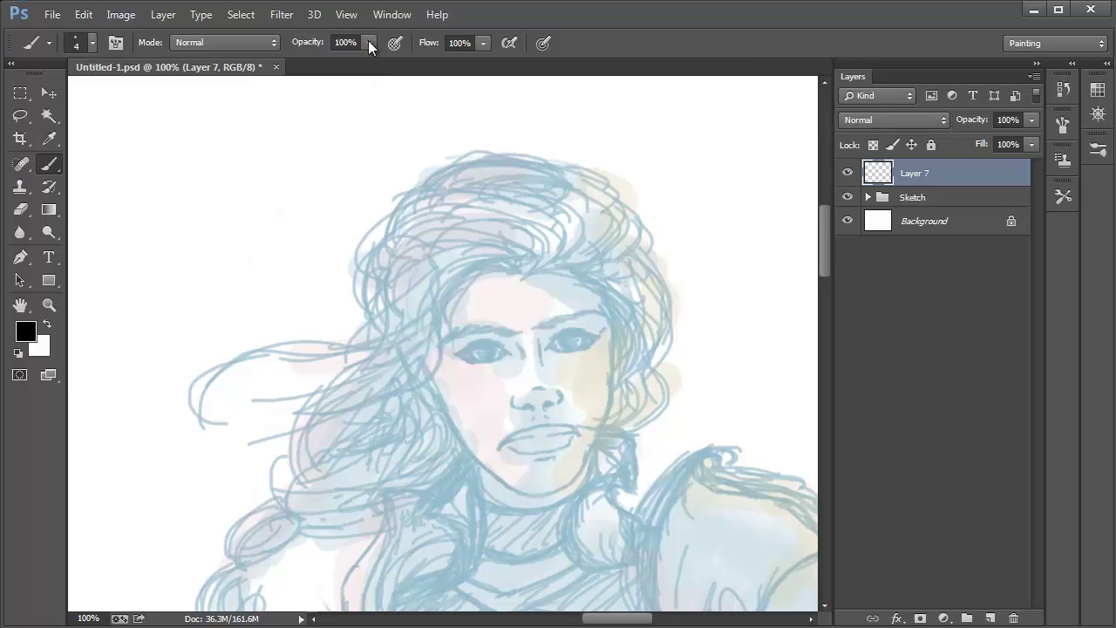
- Set the brush opacity to 91% and the flow to 81%, then try a zigzag stroke and undo it
left_click(368, 42)
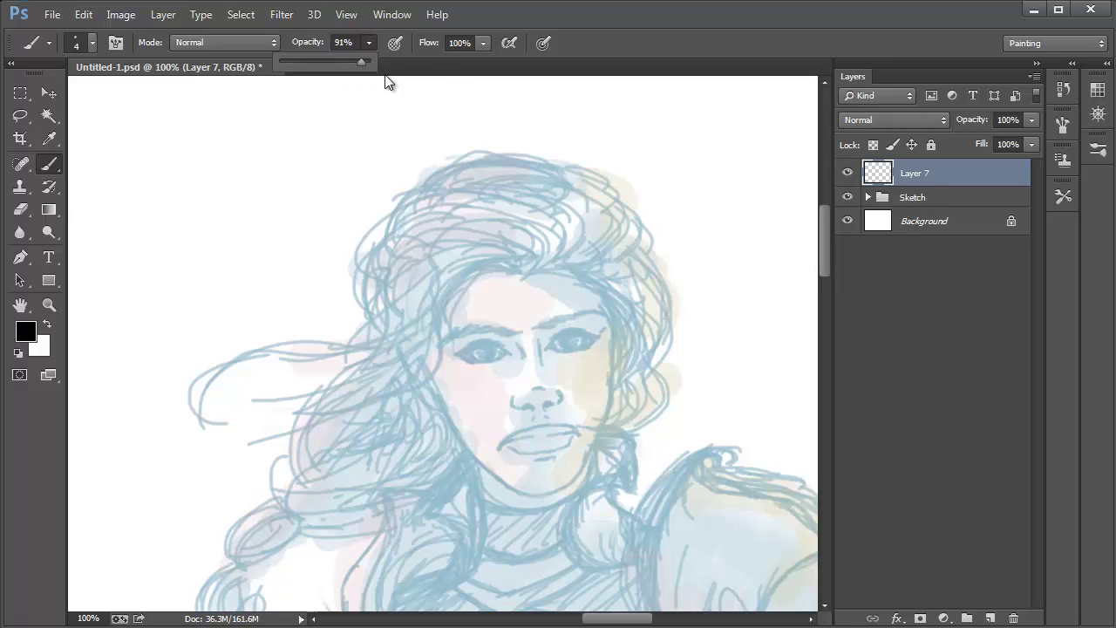
left_click(479, 45)
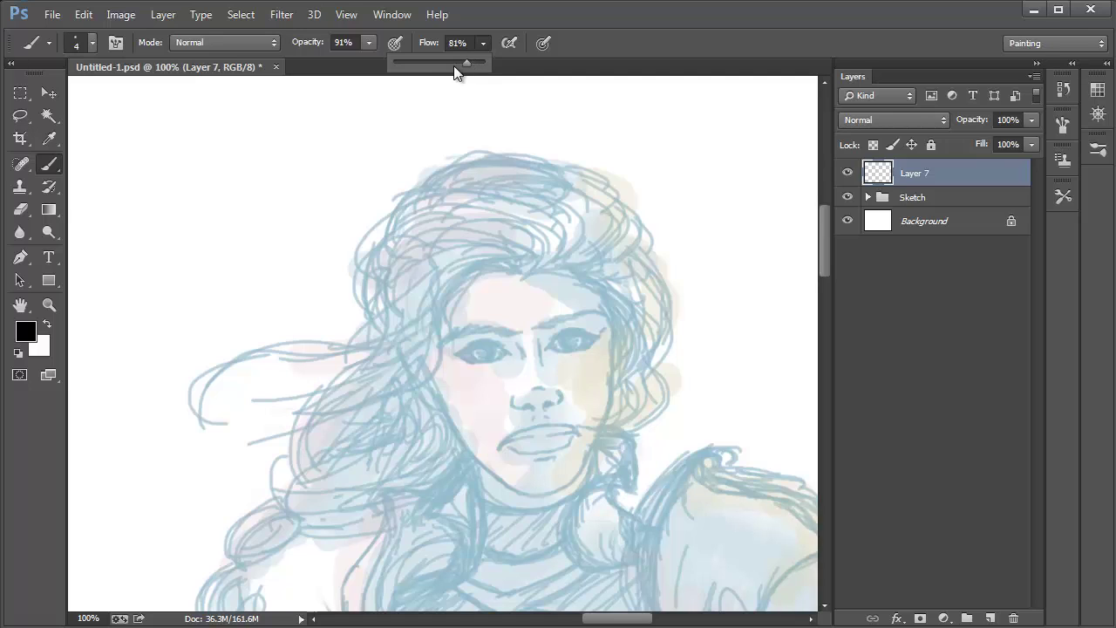
mouse_move(259, 160)
left_mouse_down()
mouse_move(218, 218)
mouse_move(261, 207)
left_mouse_up()
mouse_move(242, 246)
left_mouse_down()
mouse_move(286, 218)
mouse_move(254, 269)
mouse_move(264, 263)
mouse_move(277, 287)
mouse_move(292, 277)
mouse_move(295, 301)
mouse_move(321, 306)
left_mouse_up()
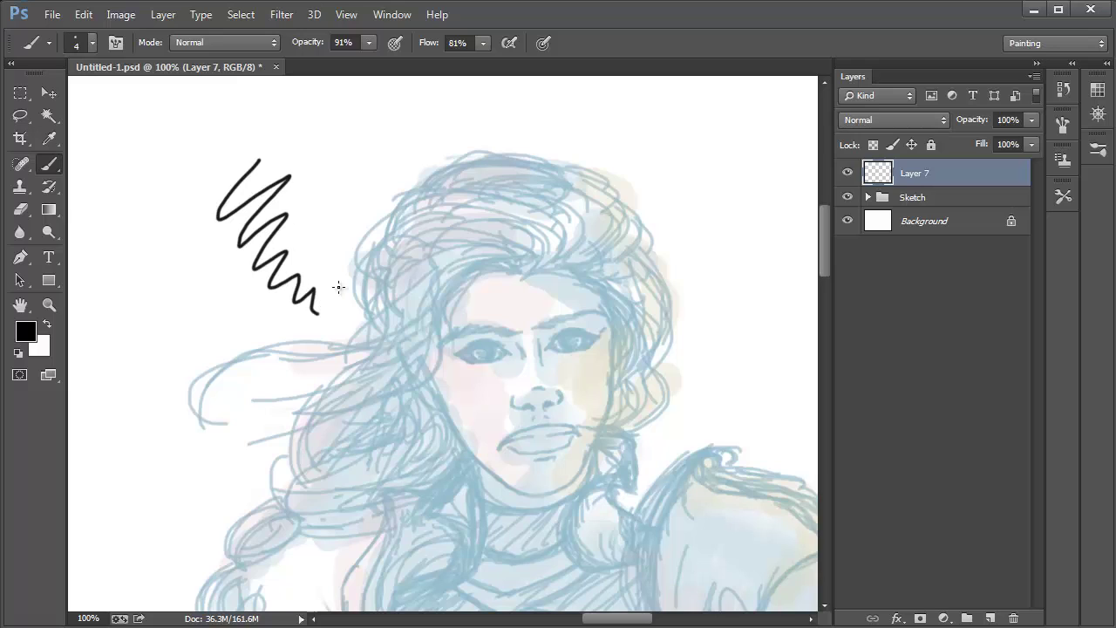
key("ctrl+z")
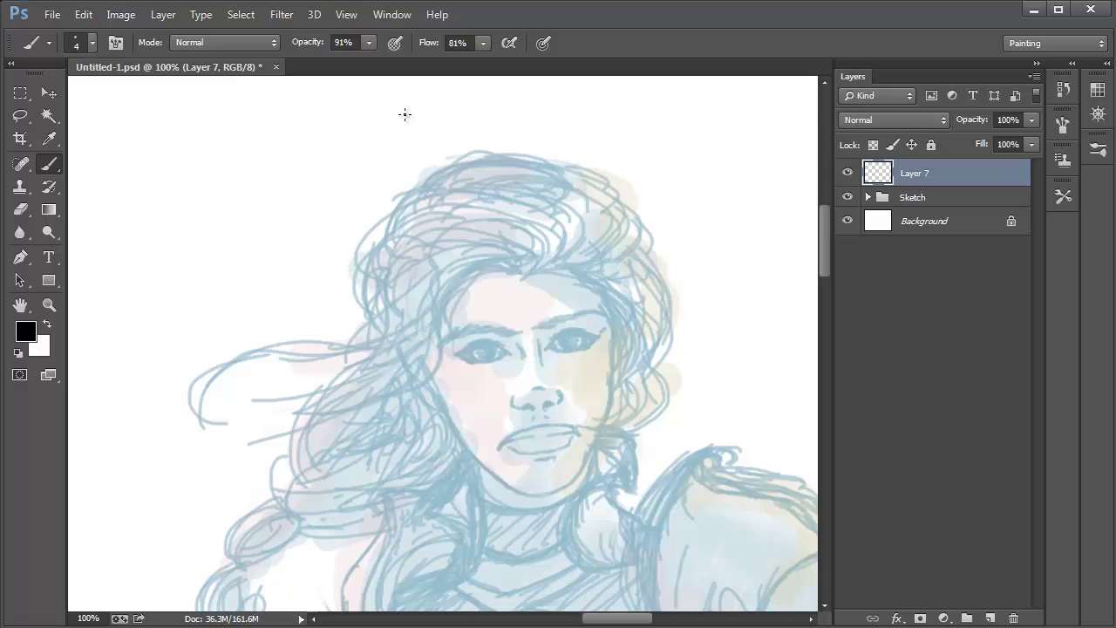
- Lower the brush flow to 57%, then try a few squiggles beside the head and undo them
left_click(484, 44)
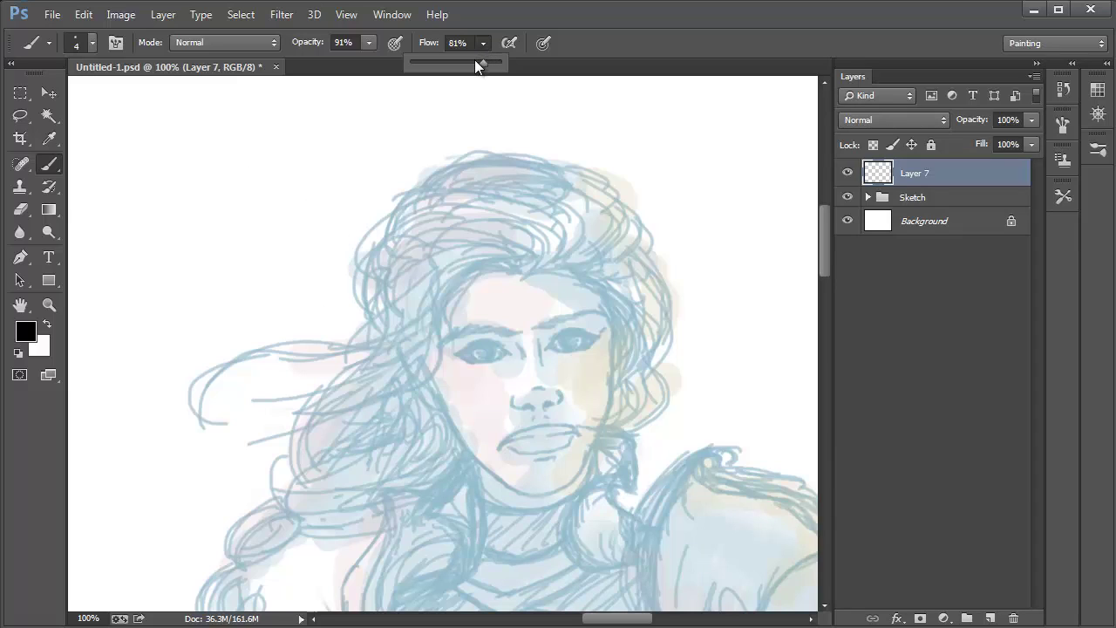
left_click(461, 62)
left_click(255, 166)
mouse_move(272, 148)
left_mouse_down()
mouse_move(311, 169)
mouse_move(246, 252)
mouse_move(302, 221)
mouse_move(271, 282)
mouse_move(299, 277)
mouse_move(322, 294)
mouse_move(299, 249)
left_mouse_up()
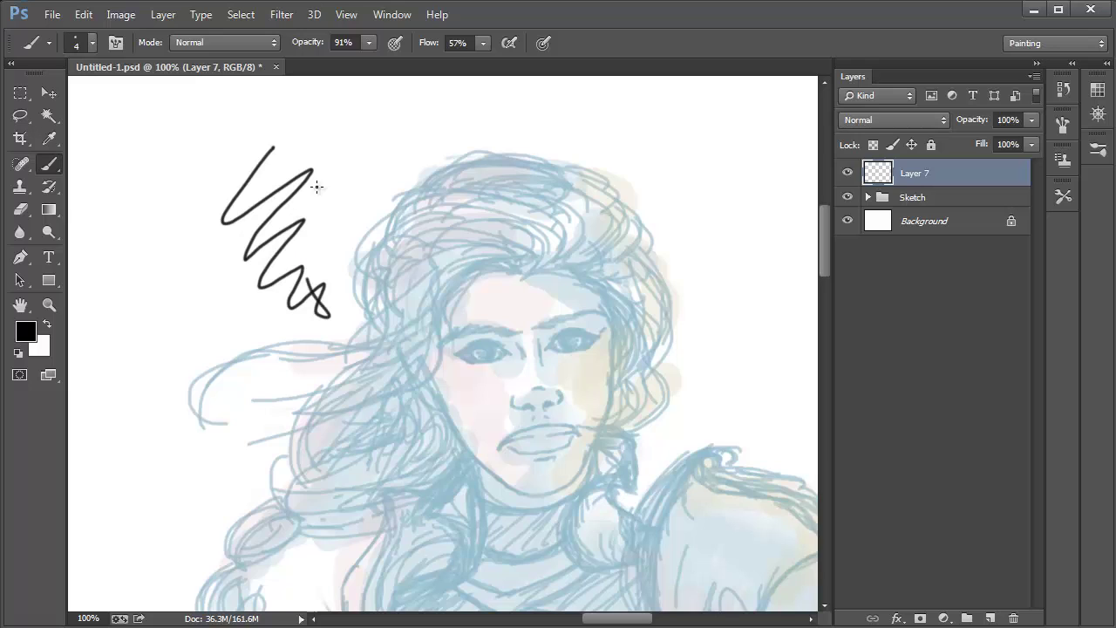
mouse_move(353, 171)
left_mouse_down()
mouse_move(360, 214)
mouse_move(314, 229)
mouse_move(361, 236)
left_mouse_up()
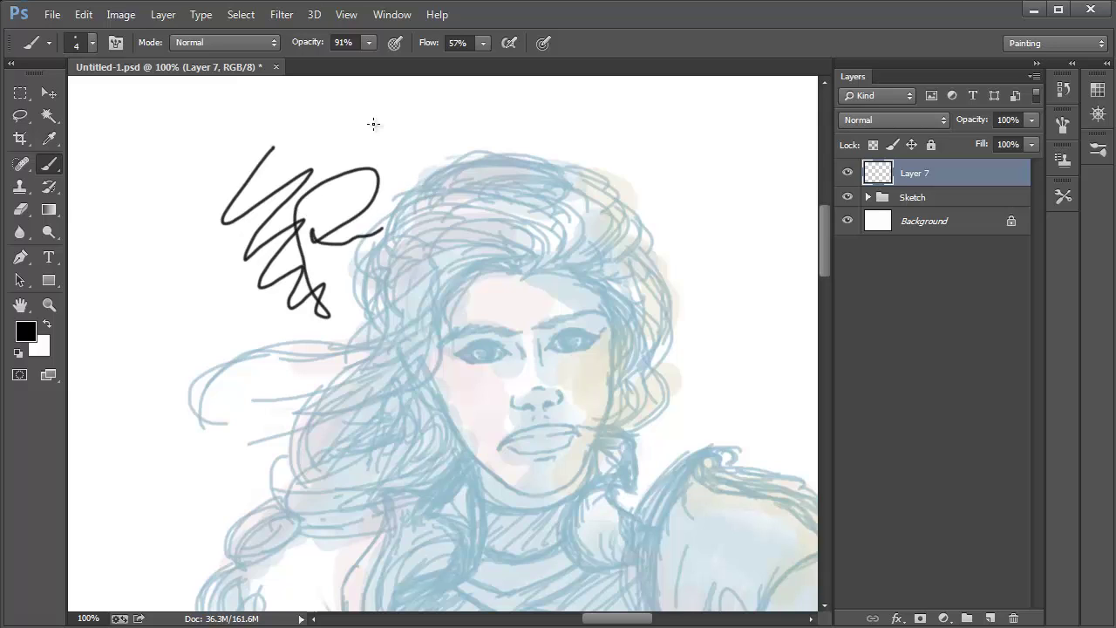
key("ctrl+z")
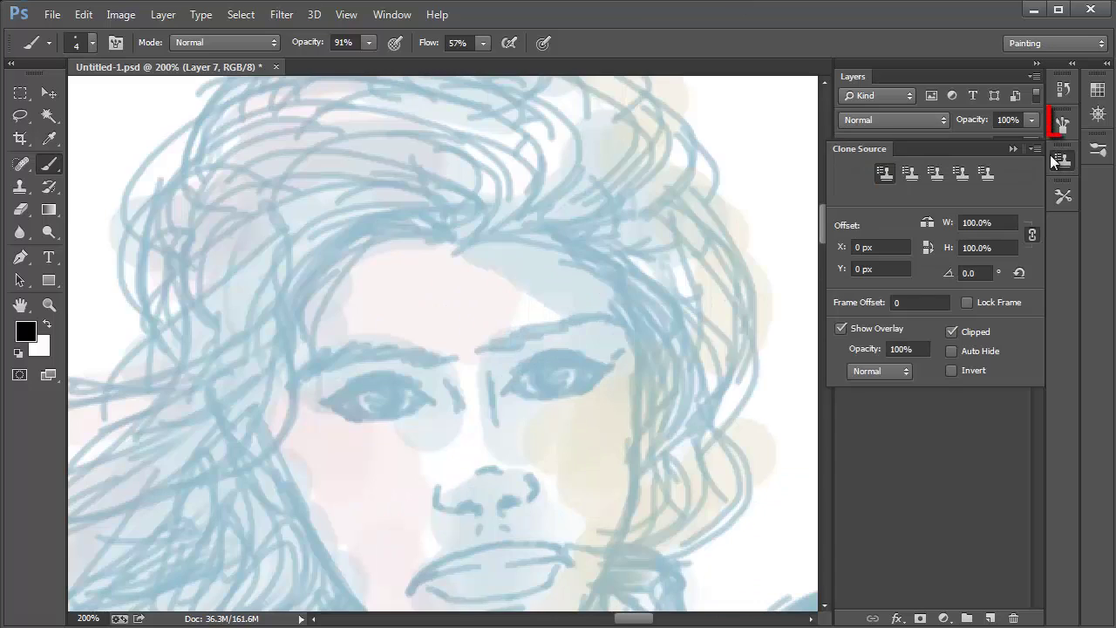
- Enable Shape Dynamics for the brush with a minimum diameter of 36%, then try a stroke along the hair and undo it
left_click(1063, 124)
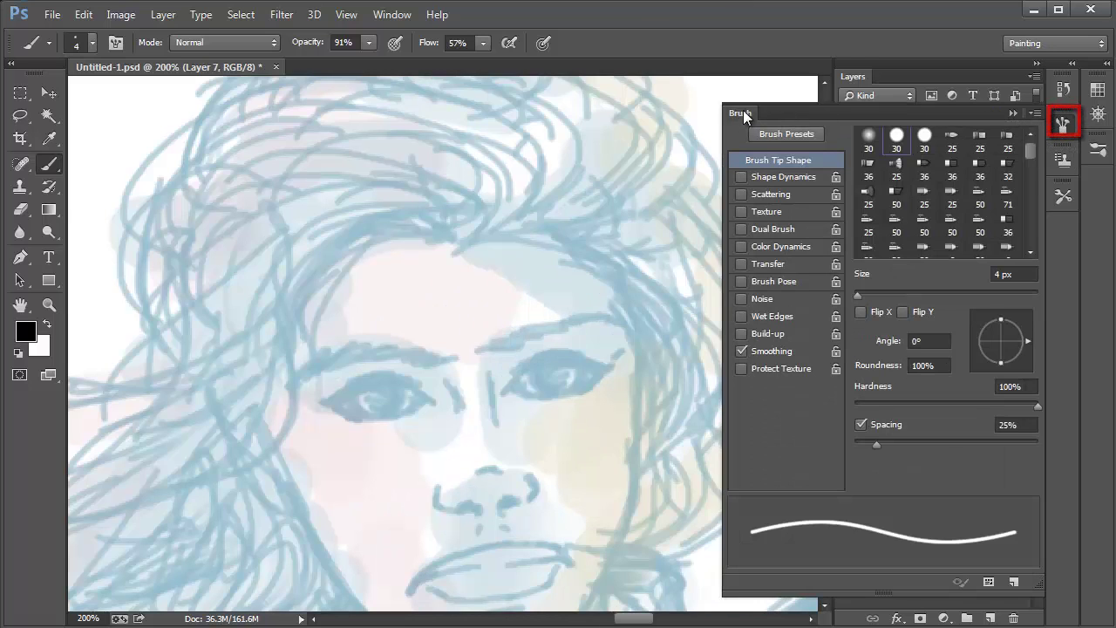
mouse_move(740, 114)
left_mouse_down()
mouse_move(289, 124)
mouse_move(328, 113)
left_mouse_up()
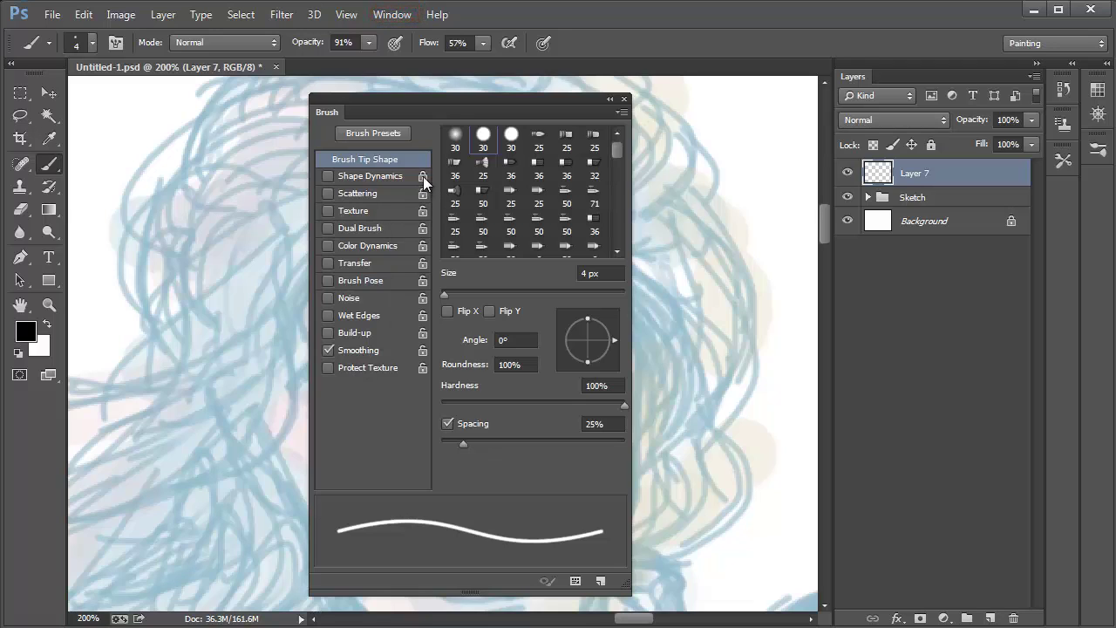
left_click(368, 175)
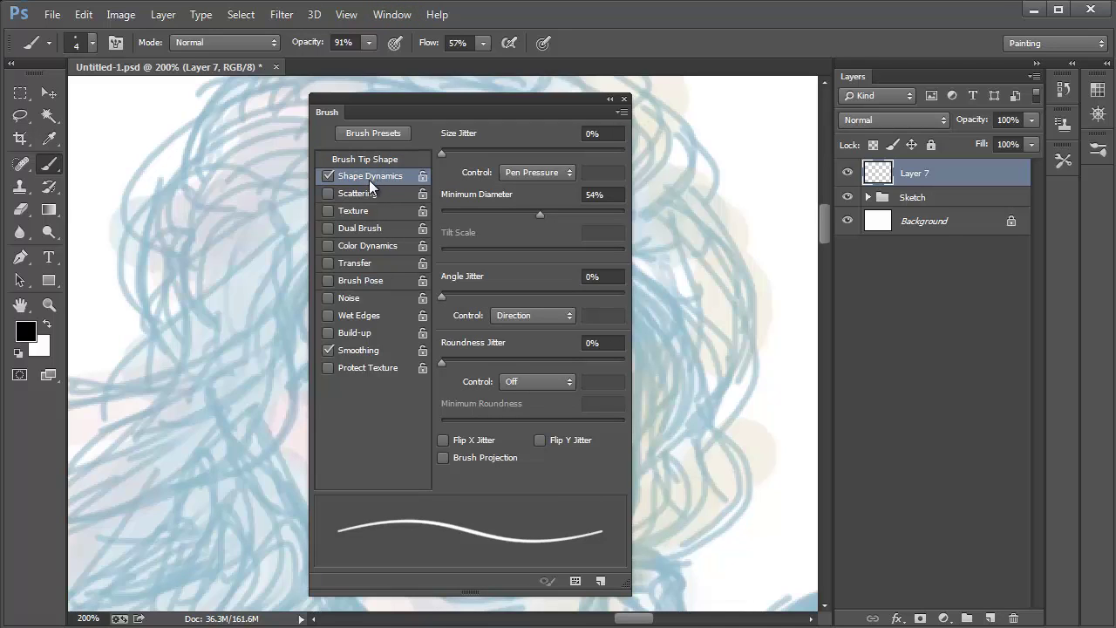
mouse_move(442, 154)
left_mouse_down()
mouse_move(545, 155)
mouse_move(417, 154)
left_mouse_up()
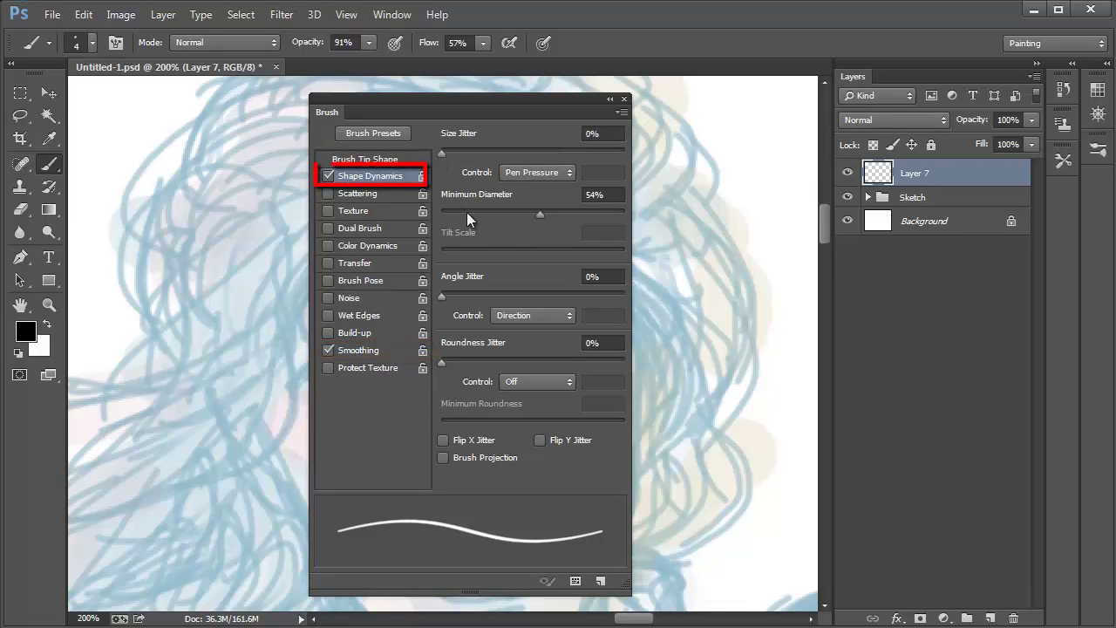
mouse_move(522, 213)
left_mouse_down()
mouse_move(484, 213)
mouse_move(548, 218)
mouse_move(507, 219)
left_mouse_up()
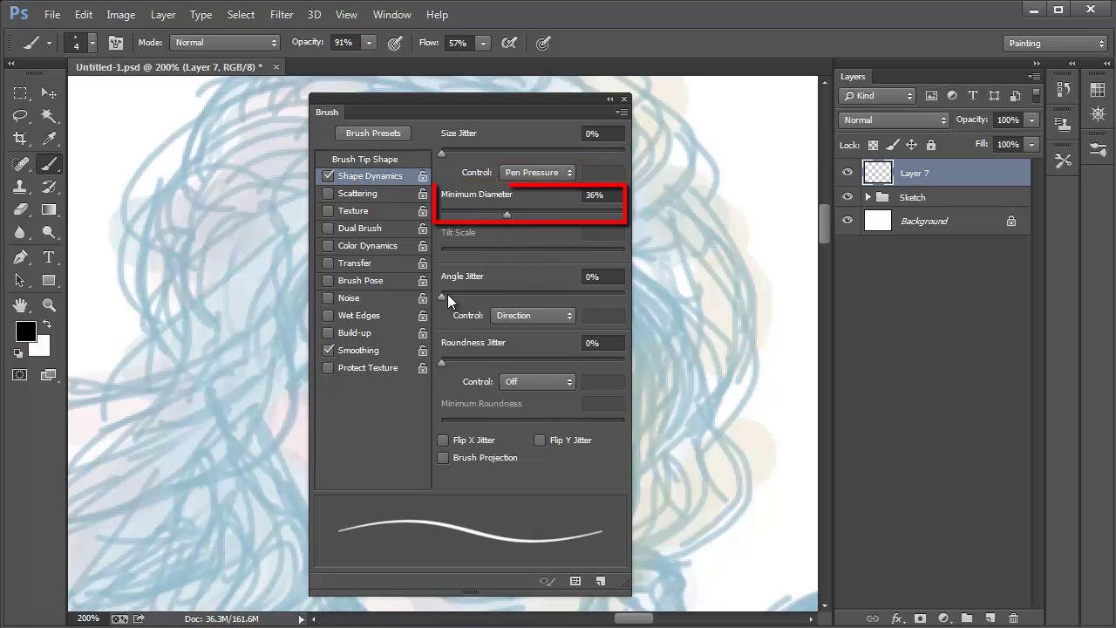
mouse_move(444, 295)
left_mouse_down()
mouse_move(504, 297)
mouse_move(457, 296)
left_mouse_up()
left_click_drag(445, 362, 558, 372)
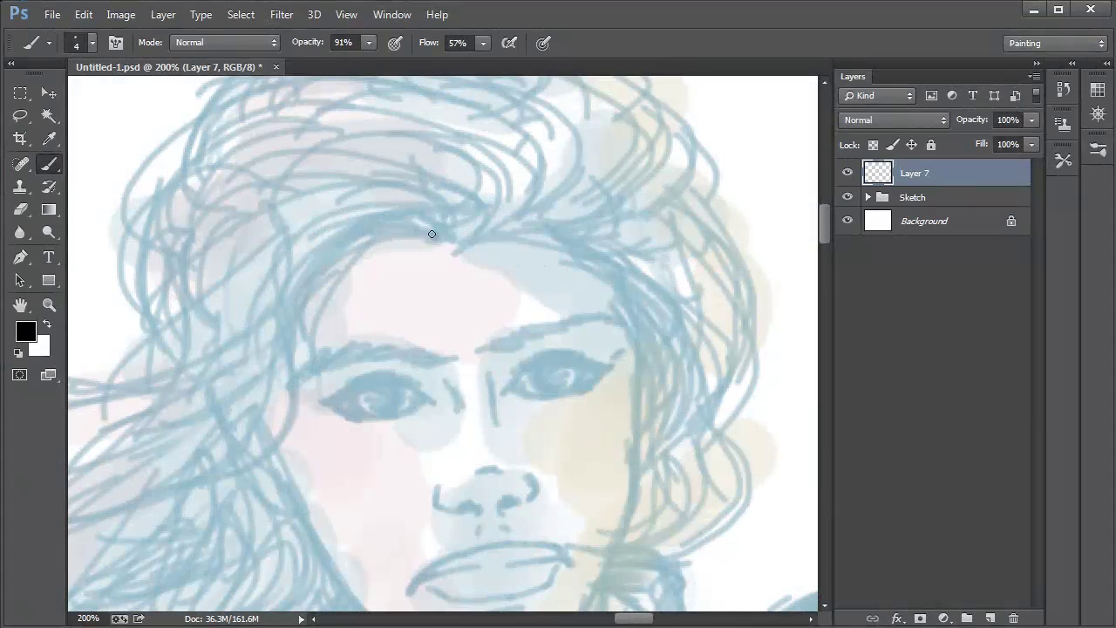
mouse_move(444, 227)
left_mouse_down()
mouse_move(484, 265)
mouse_move(509, 323)
mouse_move(634, 366)
mouse_move(702, 446)
left_mouse_up()
key("ctrl+z")
- Ink short curved strokes along the hairline at the middle of the forehead, raising the brush flow to 80%
key("z")
left_click(471, 299)
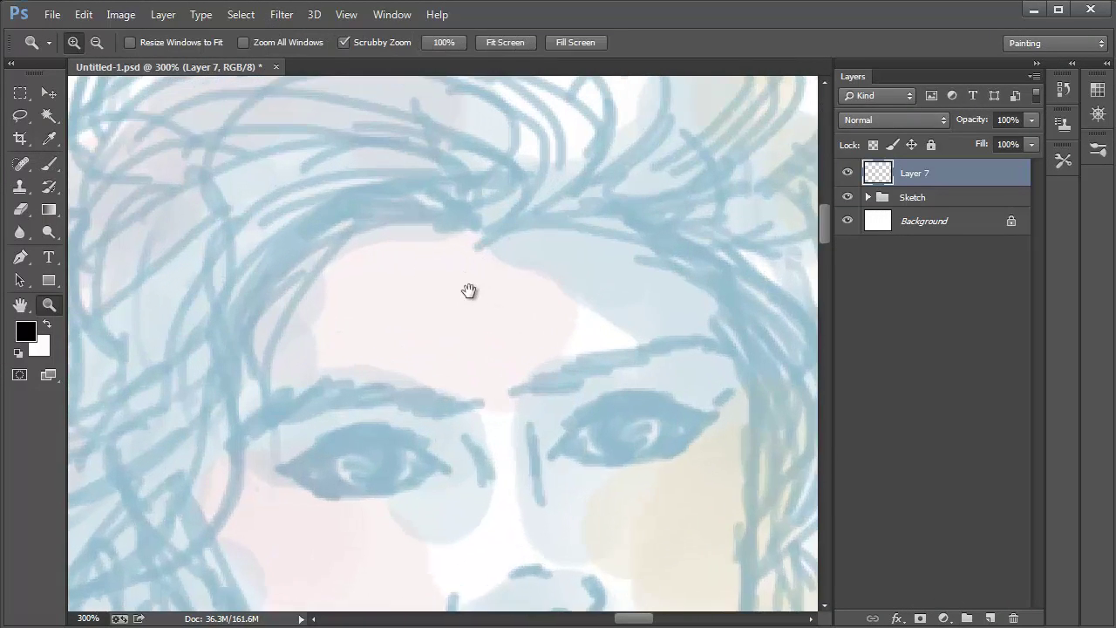
left_click_drag(470, 299, 480, 343)
key("b")
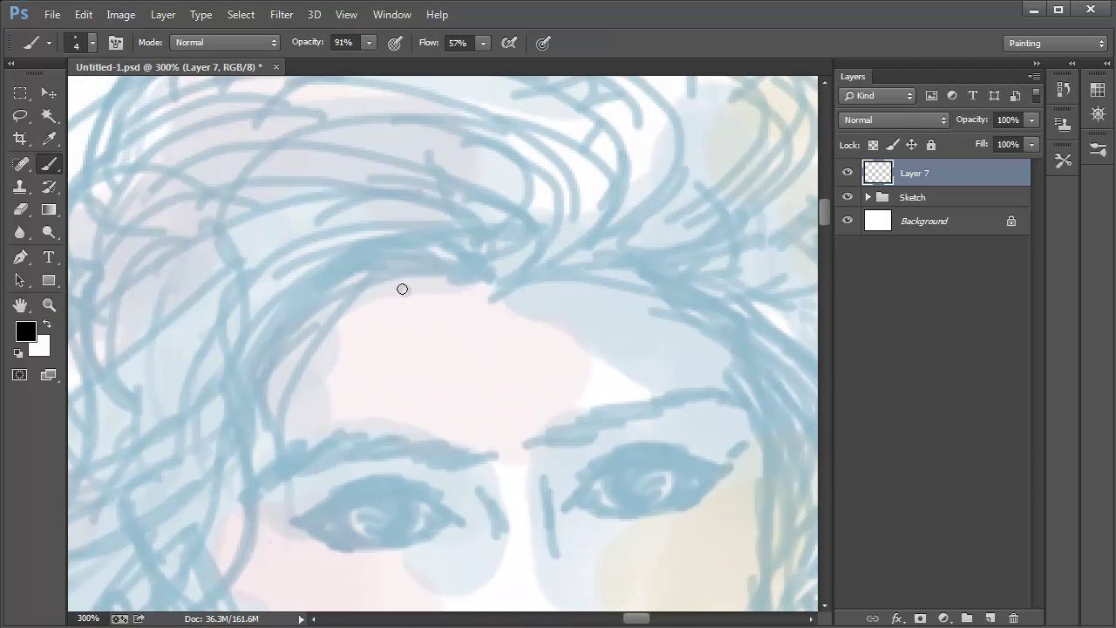
left_click_drag(438, 326, 407, 331)
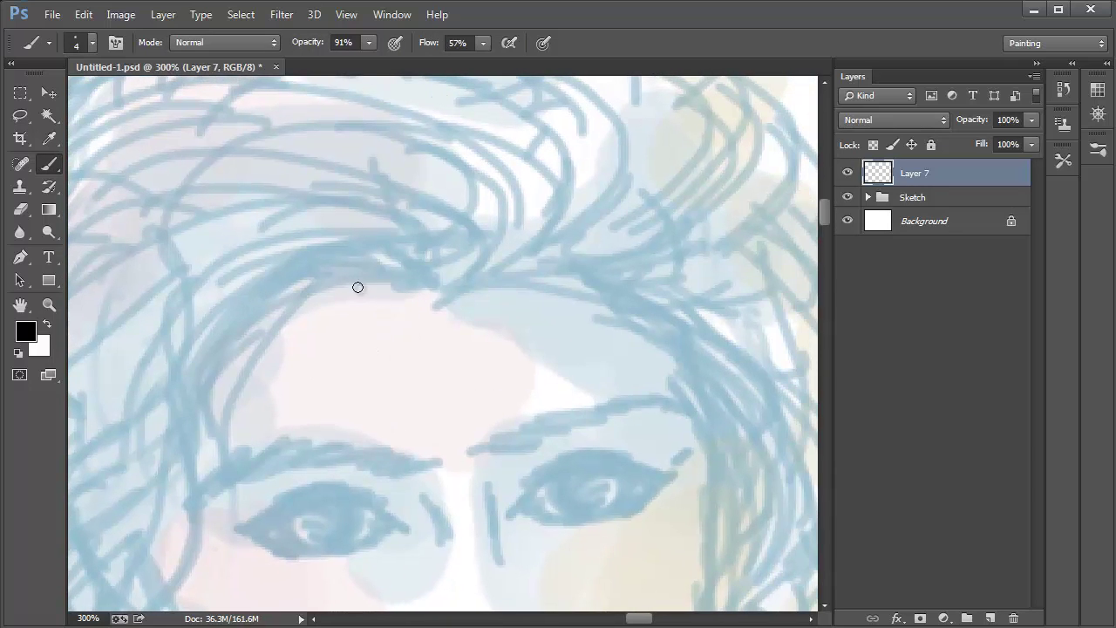
left_click_drag(349, 286, 444, 315)
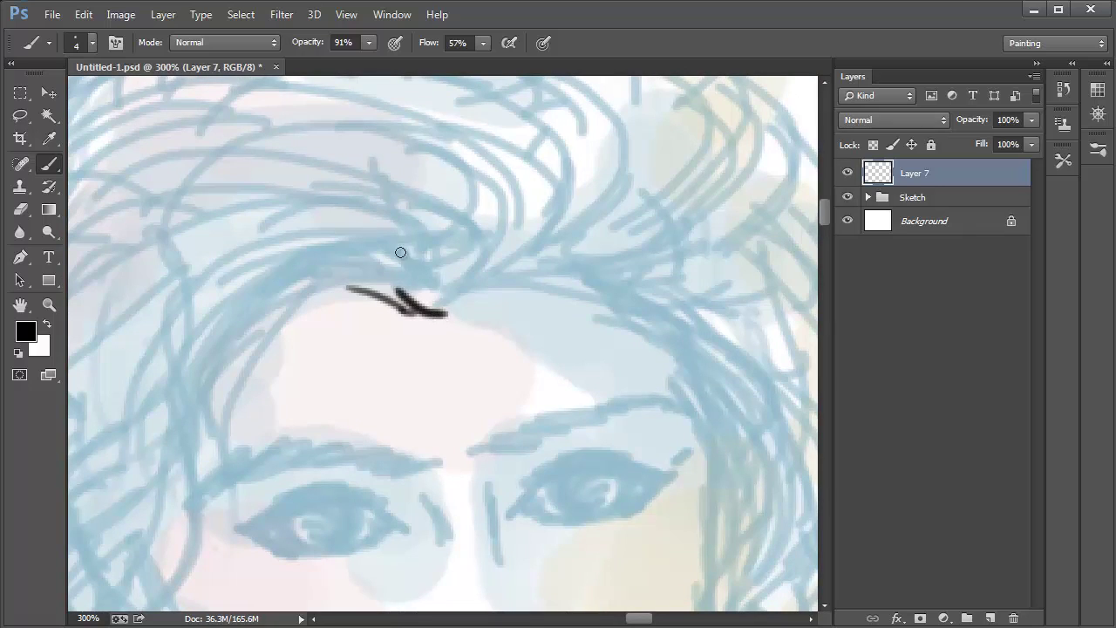
left_click(482, 43)
mouse_move(350, 289)
left_mouse_down()
mouse_move(434, 314)
mouse_move(431, 301)
mouse_move(451, 312)
mouse_move(470, 299)
mouse_move(470, 309)
mouse_move(522, 289)
left_mouse_up()
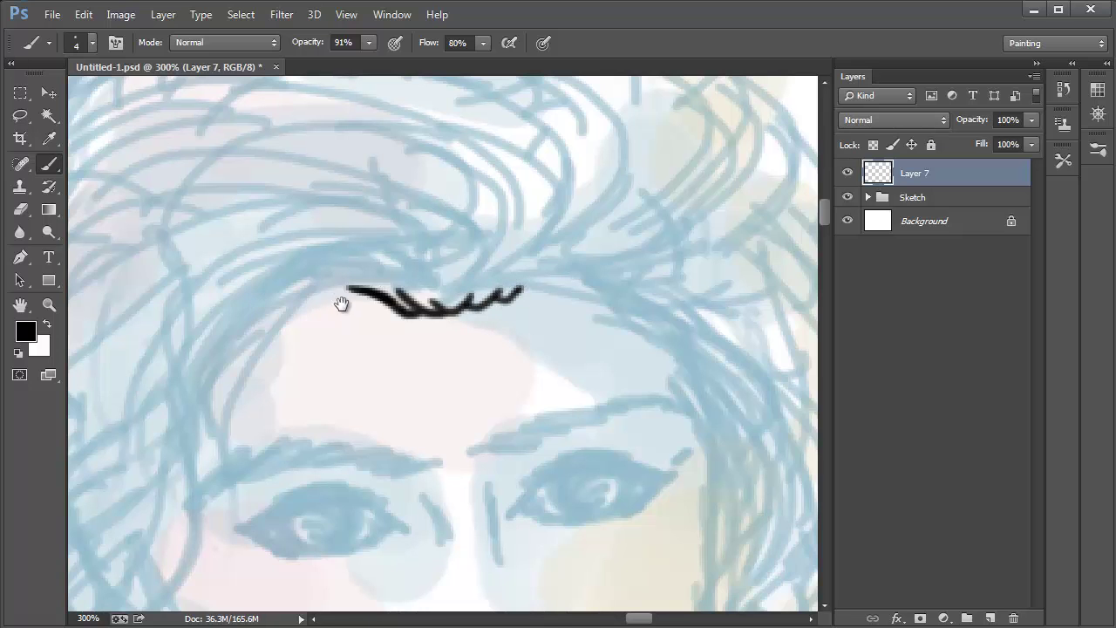
- Ink the long S-shaped lock running from the parting down beside the face, undoing misplaced strokes
mouse_move(341, 304)
left_mouse_down()
mouse_move(528, 247)
mouse_move(520, 236)
left_mouse_up()
key("ctrl+minus")
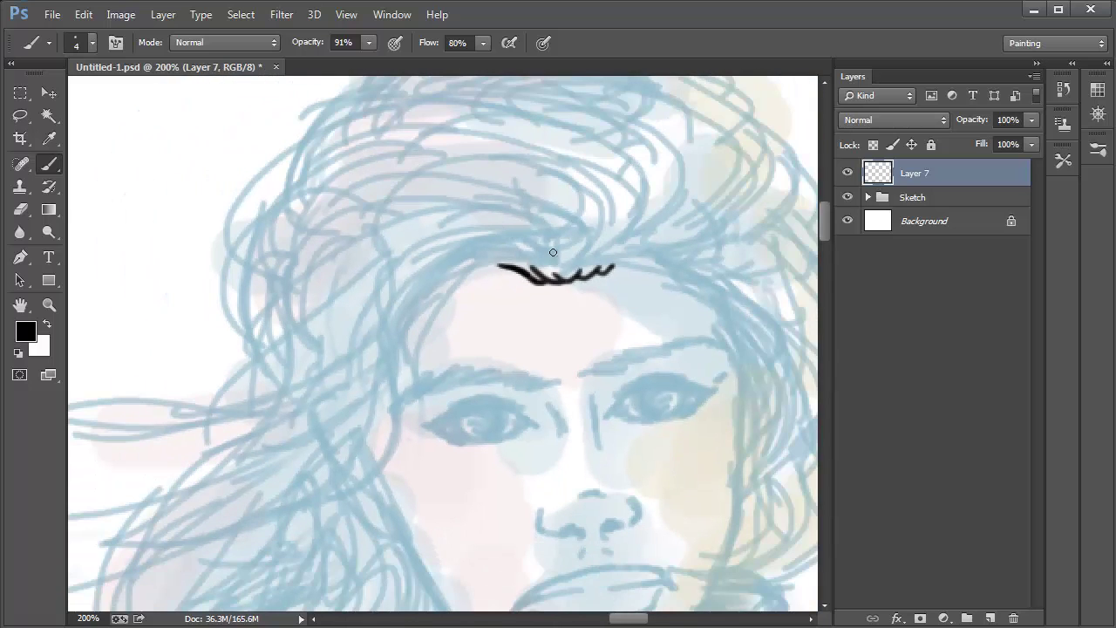
mouse_move(547, 239)
left_mouse_down()
mouse_move(452, 249)
mouse_move(489, 225)
mouse_move(408, 263)
mouse_move(386, 337)
mouse_move(398, 426)
mouse_move(377, 462)
mouse_move(313, 502)
mouse_move(276, 495)
mouse_move(335, 509)
mouse_move(385, 484)
left_mouse_up()
key("ctrl+z")
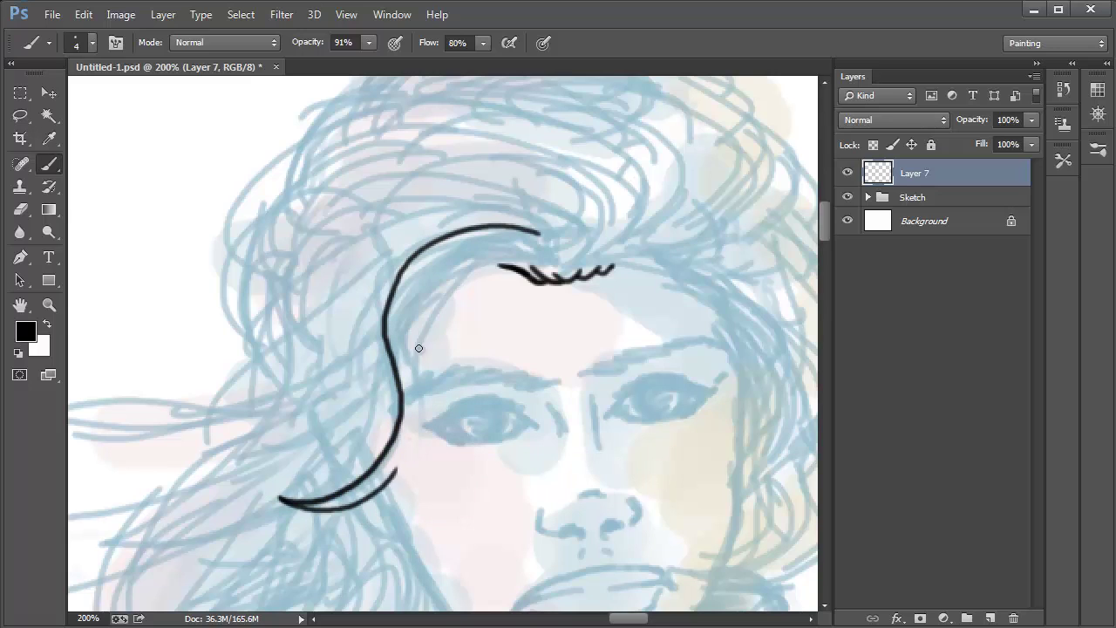
mouse_move(554, 262)
left_mouse_down()
mouse_move(483, 253)
mouse_move(422, 280)
mouse_move(401, 324)
mouse_move(401, 367)
left_mouse_up()
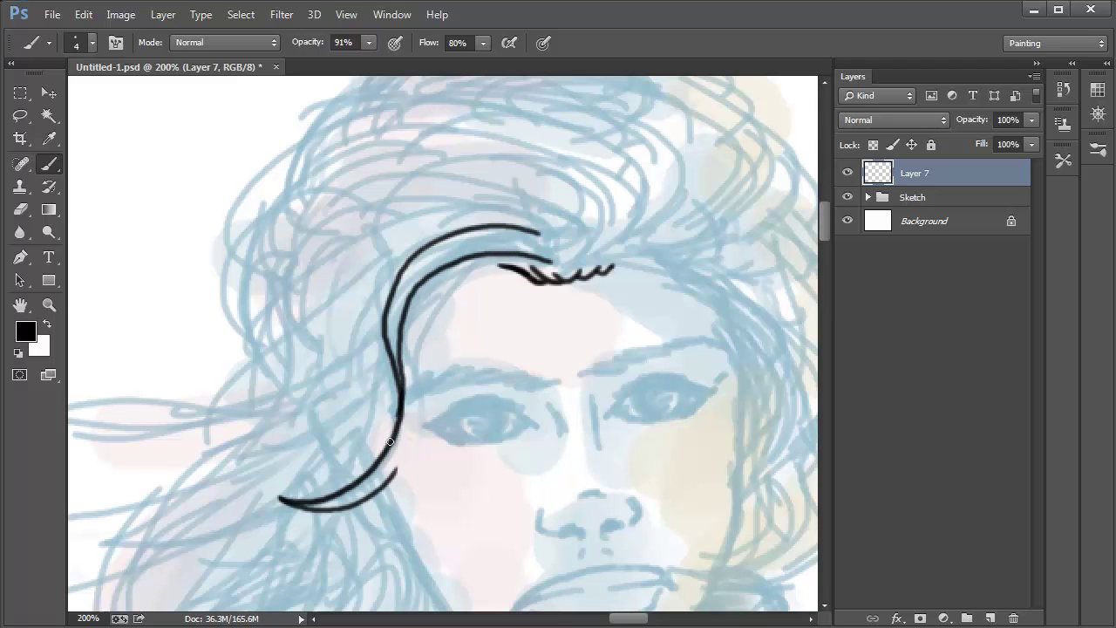
key("ctrl+z")
mouse_move(542, 259)
left_mouse_down()
mouse_move(453, 265)
mouse_move(404, 336)
mouse_move(399, 466)
mouse_move(422, 277)
left_mouse_up()
key("ctrl+z")
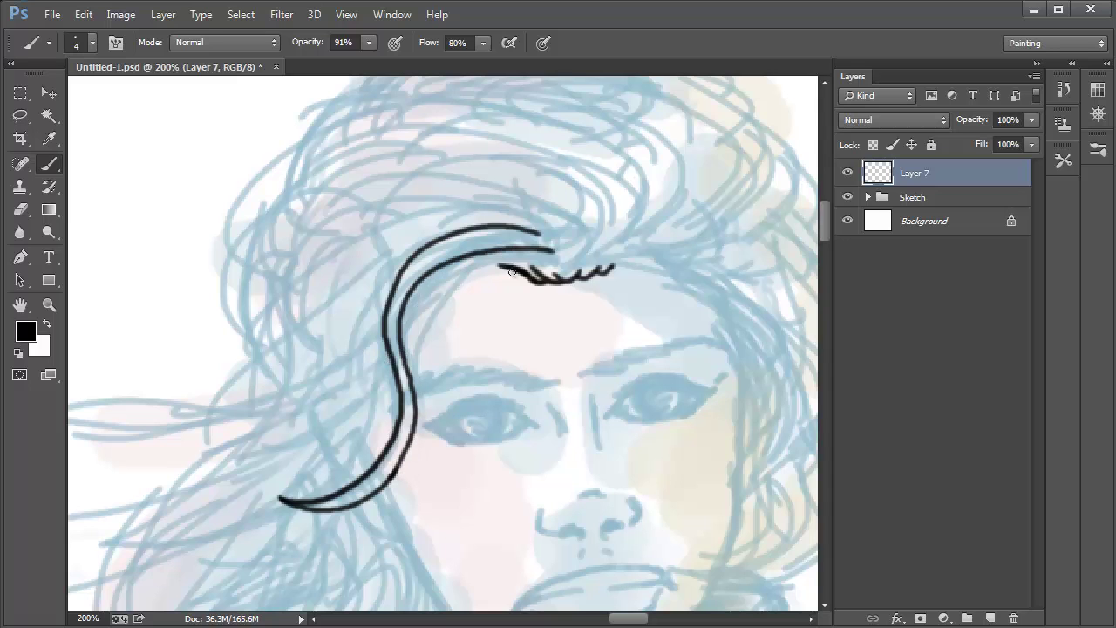
- Ink the forehead hairline and the long strands sweeping from the parting past the temple, undoing strokes that miss the sketch
left_click_drag(545, 258, 401, 357)
left_click_drag(408, 421, 523, 381)
left_click_drag(462, 205, 664, 167)
mouse_move(462, 206)
left_mouse_down()
mouse_move(586, 168)
mouse_move(163, 379)
left_mouse_up()
left_click_drag(288, 434, 443, 397)
key("ctrl+z")
mouse_move(678, 161)
left_mouse_down()
mouse_move(626, 256)
mouse_move(261, 451)
left_mouse_up()
mouse_move(261, 451)
left_mouse_down()
mouse_move(216, 428)
mouse_move(371, 336)
left_mouse_up()
key("ctrl+z")
mouse_move(261, 451)
left_mouse_down()
mouse_move(252, 371)
mouse_move(389, 331)
left_mouse_up()
key("ctrl+z")
mouse_move(641, 288)
left_mouse_down()
mouse_move(458, 346)
mouse_move(317, 348)
mouse_move(290, 375)
left_mouse_up()
key("ctrl+z")
mouse_move(462, 324)
left_mouse_down()
mouse_move(287, 371)
mouse_move(458, 321)
left_mouse_up()
key("ctrl+z")
- Ink the windblown strands streaming away from the side of the head over the sketch lines
left_click_drag(635, 310, 489, 413)
left_click_drag(489, 413, 607, 354)
left_click_drag(782, 103, 505, 300)
left_click_drag(608, 364, 294, 321)
left_click_drag(540, 233, 274, 303)
left_click_drag(308, 288, 238, 362)
key("ctrl+z")
left_click_drag(267, 327, 243, 468)
mouse_move(255, 426)
left_mouse_down()
mouse_move(241, 472)
mouse_move(258, 498)
left_mouse_up()
left_click_drag(358, 424, 485, 151)
left_click_drag(426, 265, 263, 490)
left_click_drag(271, 397, 262, 490)
left_click_drag(376, 426, 478, 240)
left_click_drag(596, 232, 397, 386)
left_click_drag(451, 337, 395, 383)
left_click_drag(496, 327, 618, 299)
mouse_move(601, 297)
left_mouse_down()
mouse_move(608, 392)
mouse_move(663, 299)
left_mouse_up()
mouse_move(416, 195)
left_mouse_down()
mouse_move(391, 334)
mouse_move(401, 367)
left_mouse_up()
key("ctrl+z")
- Fill out the hair beside the face with further inked locks and its outer contour, undoing misplaced strokes
left_click_drag(489, 409, 407, 354)
mouse_move(273, 374)
left_mouse_down()
mouse_move(533, 359)
mouse_move(457, 342)
left_mouse_up()
key("ctrl+z")
left_click_drag(212, 385, 373, 384)
left_click_drag(356, 343, 405, 446)
left_click_drag(258, 418, 432, 320)
key("ctrl+z")
left_click_drag(259, 416, 421, 323)
left_click_drag(242, 307, 234, 443)
left_click_drag(266, 459, 411, 463)
left_click_drag(418, 340, 400, 413)
left_click_drag(426, 240, 321, 326)
mouse_move(309, 363)
left_mouse_down()
mouse_move(304, 429)
mouse_move(512, 285)
left_mouse_up()
mouse_move(473, 392)
left_mouse_down()
mouse_move(441, 343)
mouse_move(445, 384)
left_mouse_up()
left_click_drag(368, 283, 320, 400)
left_click_drag(277, 456, 442, 319)
left_click_drag(370, 352, 504, 358)
key("ctrl+z")
left_click_drag(441, 306, 343, 484)
left_click_drag(395, 219, 151, 565)
- Ink the crown of the hair with long curved strands sweeping across the top of the head toward the parting
mouse_move(227, 298)
left_mouse_down()
mouse_move(266, 261)
mouse_move(410, 255)
left_mouse_up()
left_click_drag(598, 315, 551, 417)
left_click_drag(559, 285, 374, 234)
key("ctrl+z")
mouse_move(548, 420)
left_mouse_down()
mouse_move(612, 346)
mouse_move(431, 245)
left_mouse_up()
left_click_drag(431, 245, 576, 338)
left_click_drag(276, 253, 473, 204)
left_click_drag(629, 391, 594, 253)
left_click_drag(595, 253, 652, 277)
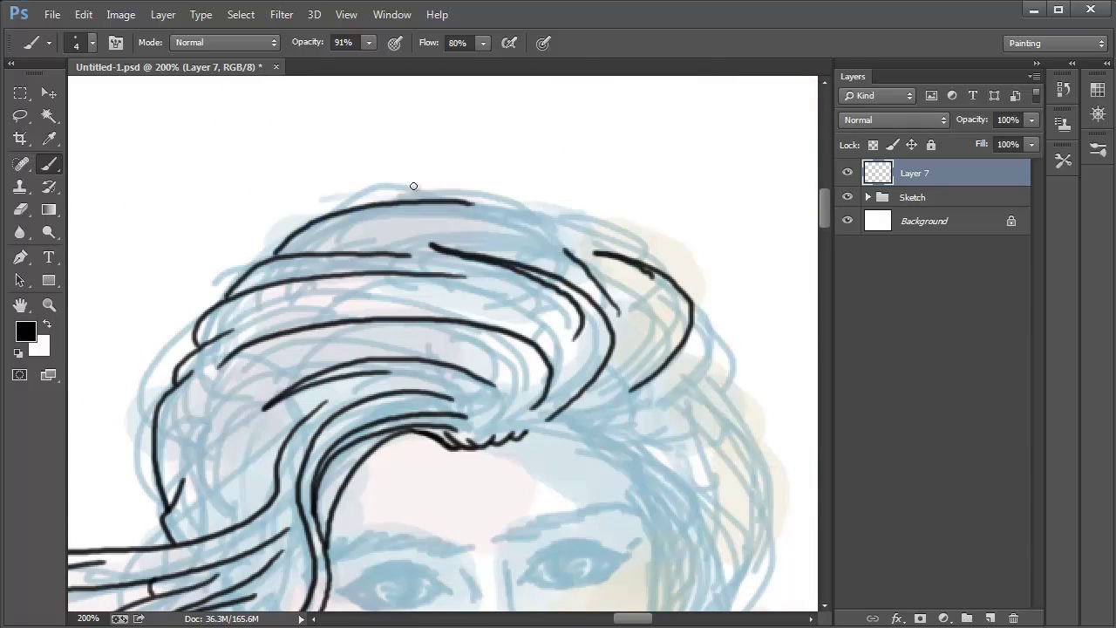
left_click_drag(383, 201, 566, 211)
- Ink the strands falling from the parting along the opposite side of the face and the outer hair contour there
mouse_move(662, 322)
left_mouse_down()
mouse_move(413, 192)
mouse_move(417, 150)
left_mouse_up()
left_click_drag(282, 263, 475, 365)
left_click_drag(413, 276, 499, 393)
left_click_drag(331, 265, 431, 446)
left_click_drag(416, 307, 410, 480)
left_click_drag(482, 475, 465, 346)
mouse_move(395, 383)
left_mouse_down()
mouse_move(491, 187)
mouse_move(487, 330)
left_mouse_up()
mouse_move(444, 162)
left_mouse_down()
mouse_move(423, 266)
mouse_move(474, 224)
mouse_move(526, 377)
left_mouse_up()
left_click_drag(504, 313, 560, 197)
left_click_drag(545, 390, 586, 245)
mouse_move(586, 246)
left_mouse_down()
mouse_move(517, 340)
mouse_move(599, 238)
mouse_move(497, 330)
left_mouse_up()
left_click_drag(503, 316, 555, 255)
left_click_drag(462, 166, 545, 548)
key("ctrl+z")
mouse_move(333, 183)
left_mouse_down()
mouse_move(513, 232)
mouse_move(525, 253)
left_mouse_up()
left_click_drag(414, 179, 538, 220)
left_click_drag(527, 207, 594, 245)
- Ink the remaining lower hair locks leading down toward the braid, undoing misplaced strokes
left_click_drag(481, 446, 448, 235)
mouse_move(523, 253)
left_mouse_down()
mouse_move(416, 323)
mouse_move(488, 334)
mouse_move(508, 295)
left_mouse_up()
mouse_move(537, 293)
left_mouse_down()
mouse_move(485, 337)
mouse_move(442, 339)
left_mouse_up()
mouse_move(494, 228)
left_mouse_down()
mouse_move(433, 283)
mouse_move(418, 357)
left_mouse_up()
left_click_drag(470, 399, 523, 253)
mouse_move(454, 198)
left_mouse_down()
mouse_move(407, 286)
mouse_move(438, 285)
left_mouse_up()
mouse_move(487, 215)
left_mouse_down()
mouse_move(429, 290)
mouse_move(403, 284)
left_mouse_up()
left_click_drag(393, 277, 432, 362)
left_click_drag(439, 287, 432, 355)
left_click_drag(432, 361, 481, 270)
mouse_move(458, 373)
left_mouse_down()
mouse_move(512, 300)
mouse_move(533, 206)
left_mouse_up()
key("ctrl+z")
left_click_drag(452, 266, 498, 354)
mouse_move(442, 315)
left_mouse_down()
mouse_move(487, 398)
mouse_move(477, 397)
left_mouse_up()
key("ctrl+z")
mouse_move(444, 351)
left_mouse_down()
mouse_move(505, 367)
mouse_move(485, 290)
mouse_move(503, 362)
left_mouse_up()
- Ink the first interlocking segments of the braid below the gathered hair, following the faded sketch
mouse_move(529, 359)
left_mouse_down()
mouse_move(502, 392)
mouse_move(645, 277)
left_mouse_up()
left_click_drag(634, 257, 537, 308)
left_click_drag(641, 284, 543, 326)
left_click_drag(537, 307, 546, 335)
left_click_drag(656, 285, 545, 336)
left_click_drag(641, 286, 501, 361)
left_click_drag(503, 360, 546, 338)
- Continue inking overlapping leaf-shaped segments along the braid's middle stretch
mouse_move(504, 362)
left_mouse_down()
mouse_move(587, 346)
mouse_move(750, 255)
left_mouse_up()
mouse_move(697, 274)
left_mouse_down()
mouse_move(655, 263)
mouse_move(584, 338)
left_mouse_up()
mouse_move(585, 338)
left_mouse_down()
mouse_move(703, 279)
mouse_move(656, 333)
left_mouse_up()
left_click_drag(647, 281, 516, 342)
mouse_move(588, 335)
left_mouse_down()
mouse_move(514, 357)
mouse_move(375, 353)
left_mouse_up()
mouse_move(523, 350)
left_mouse_down()
mouse_move(403, 366)
mouse_move(588, 299)
left_mouse_up()
left_click_drag(649, 255, 568, 287)
left_click_drag(570, 290, 710, 296)
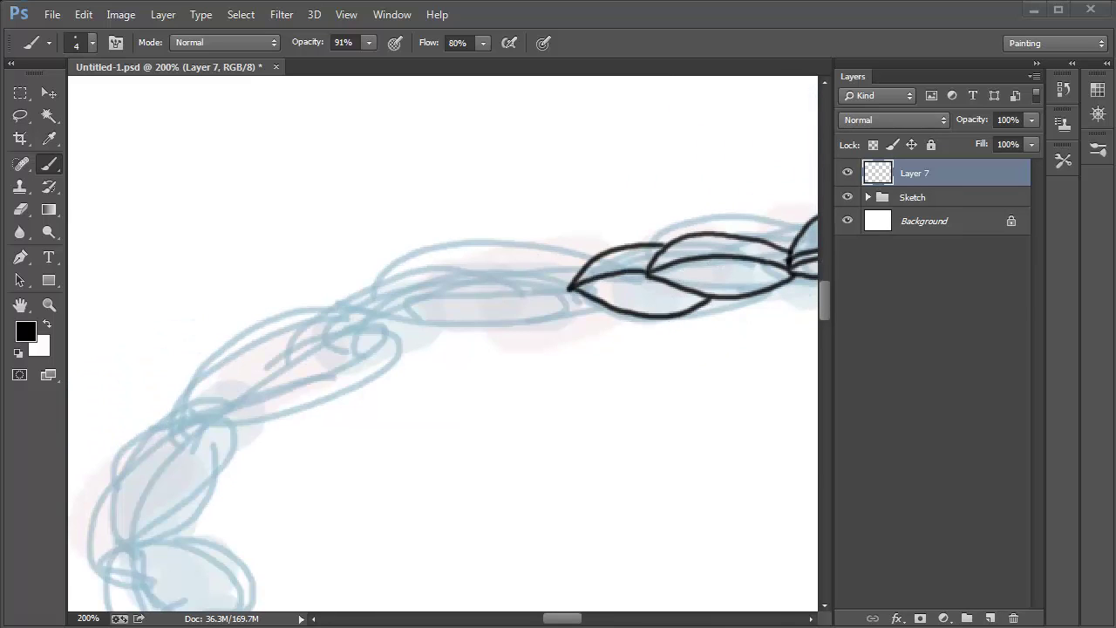
- Ink the next braid segments along the nearly horizontal stretch, undoing misplaced strokes
mouse_move(584, 264)
left_mouse_down()
mouse_move(381, 304)
mouse_move(472, 286)
left_mouse_up()
key("ctrl+z")
mouse_move(570, 288)
left_mouse_down()
mouse_move(462, 281)
mouse_move(570, 287)
left_mouse_up()
key("ctrl+z")
mouse_move(598, 303)
left_mouse_down()
mouse_move(534, 316)
mouse_move(472, 305)
left_mouse_up()
mouse_move(485, 268)
left_mouse_down()
mouse_move(391, 320)
mouse_move(470, 306)
left_mouse_up()
left_click_drag(519, 318, 437, 327)
- Ink the braid segments that curve down into the lower bend
left_click_drag(436, 267, 324, 347)
mouse_move(437, 327)
left_mouse_down()
mouse_move(326, 348)
mouse_move(569, 224)
left_mouse_up()
mouse_move(570, 185)
left_mouse_down()
mouse_move(464, 289)
mouse_move(566, 224)
left_mouse_up()
left_click_drag(615, 233, 469, 290)
mouse_move(467, 285)
left_mouse_down()
mouse_move(373, 386)
mouse_move(391, 387)
left_mouse_up()
left_click_drag(473, 291, 394, 388)
mouse_move(449, 352)
left_mouse_down()
mouse_move(381, 421)
mouse_move(335, 192)
left_mouse_up()
- Ink the last rounded braid segments below the bend, down to where the loose tail begins
left_click_drag(272, 206, 347, 281)
mouse_move(276, 206)
left_mouse_down()
mouse_move(326, 269)
mouse_move(350, 280)
left_mouse_up()
left_click_drag(277, 205, 353, 280)
left_click_drag(343, 281, 417, 339)
left_click_drag(357, 278, 429, 339)
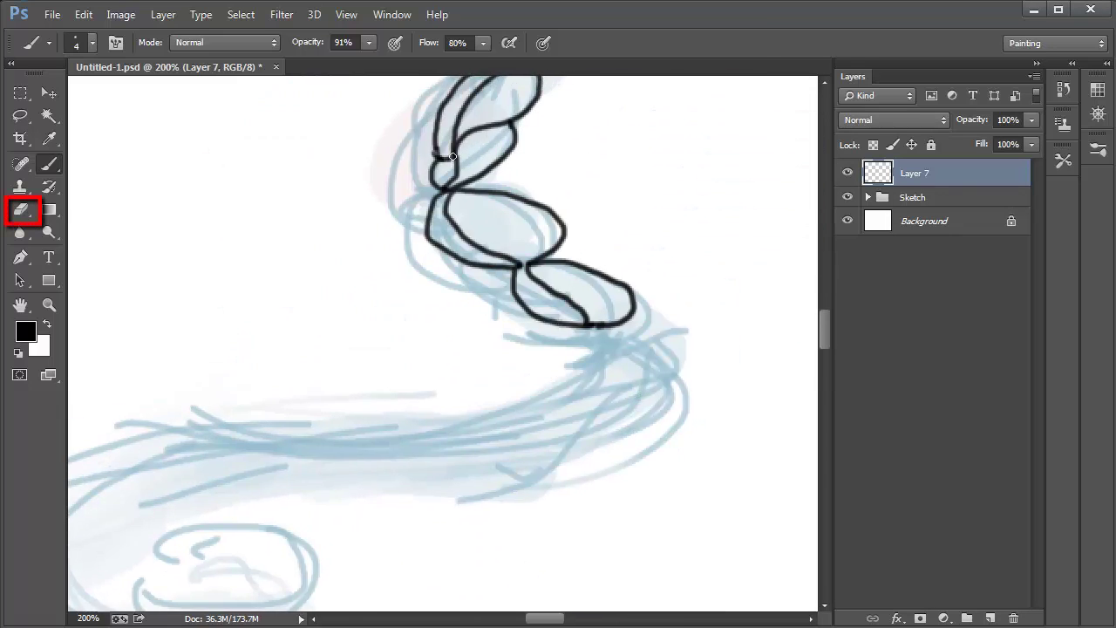
- Finish the lower braid segments and clean up their overlapping lines with a resized eraser
left_click_drag(633, 366, 586, 308)
mouse_move(538, 266)
left_mouse_down()
mouse_move(551, 295)
mouse_move(589, 287)
mouse_move(549, 290)
mouse_move(580, 286)
left_mouse_up()
key("e")
right_click(592, 225)
left_click(645, 346)
key("b")
- Ink the long flowing strands of the braid's loose tail, ending them in curled tips
left_click_drag(574, 325, 731, 222)
mouse_move(737, 184)
left_mouse_down()
mouse_move(584, 281)
mouse_move(326, 285)
mouse_move(354, 263)
mouse_move(502, 286)
mouse_move(721, 285)
mouse_move(786, 218)
mouse_move(749, 182)
mouse_move(571, 257)
mouse_move(448, 252)
mouse_move(706, 187)
mouse_move(606, 245)
mouse_move(489, 253)
left_mouse_up()
left_click_drag(527, 357, 485, 298)
left_click_drag(495, 189, 500, 191)
left_click_drag(375, 275, 484, 261)
mouse_move(411, 191)
left_mouse_down()
mouse_move(438, 216)
mouse_move(347, 322)
mouse_move(473, 329)
left_mouse_up()
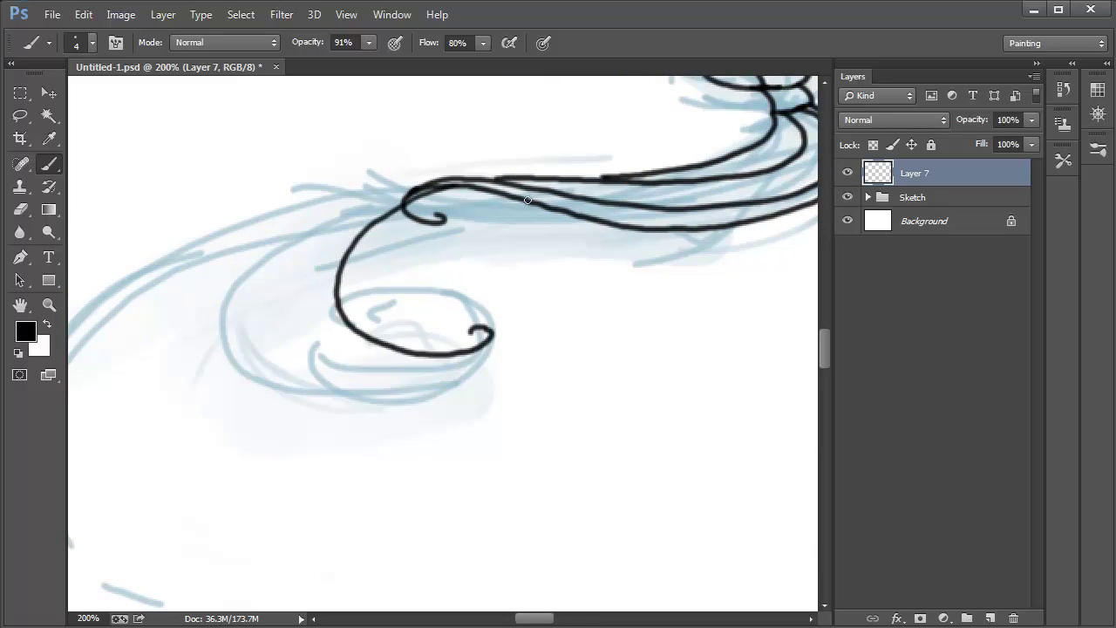
- Add inner strands that follow the curl at the end of the braid's tail
mouse_move(524, 198)
left_mouse_down()
mouse_move(342, 300)
mouse_move(397, 345)
left_mouse_up()
mouse_move(573, 212)
left_mouse_down()
mouse_move(434, 215)
mouse_move(353, 274)
mouse_move(397, 315)
left_mouse_up()
key("ctrl+minus")
key("ctrl+minus")
key("ctrl+minus")
key("ctrl+minus")
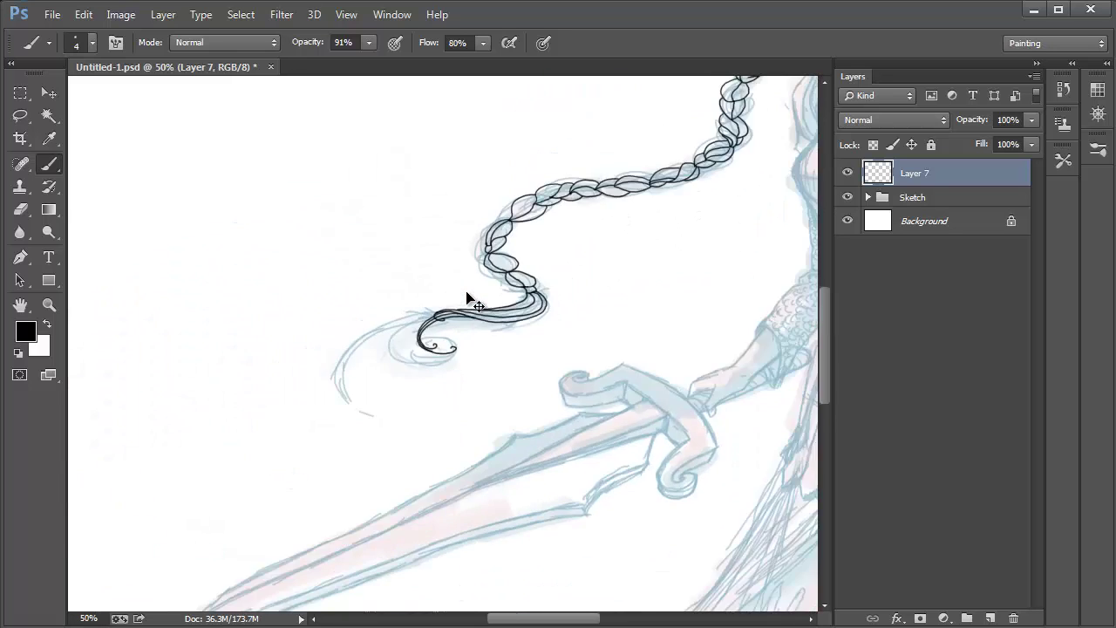
mouse_move(624, 347)
left_mouse_down()
mouse_move(518, 379)
mouse_move(436, 462)
left_mouse_up()
left_click_drag(552, 391, 544, 397)
- Check the line art with the Sketch group hidden and shown, save the document, and leave the sketch visible
left_click(847, 196)
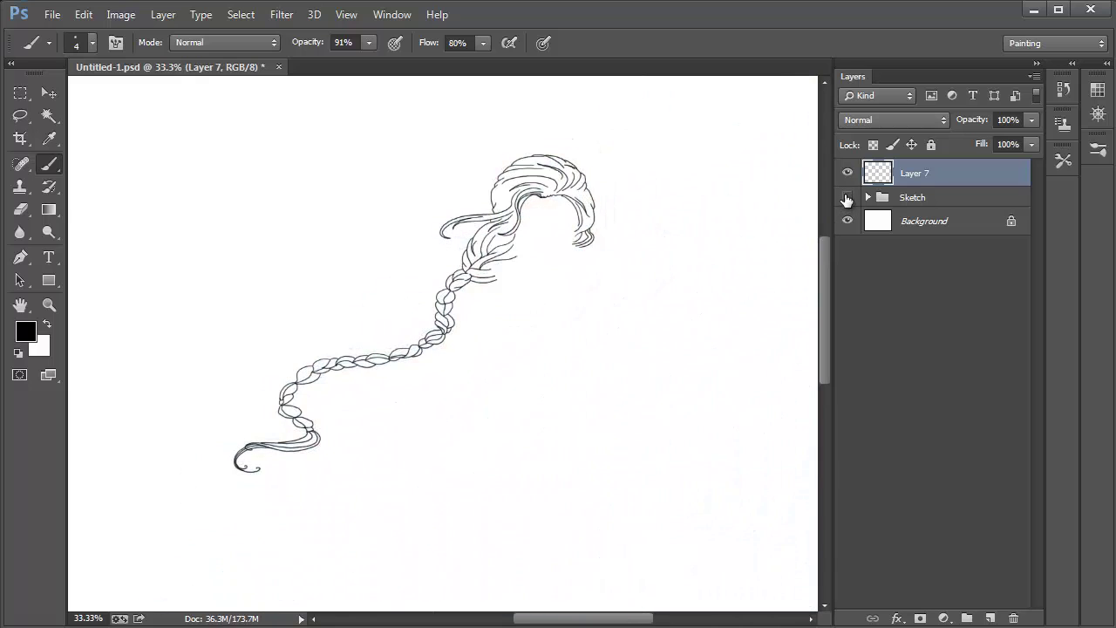
left_click(846, 197)
left_click(846, 197)
left_click(846, 197)
key("ctrl+s")
mouse_move(605, 303)
left_mouse_down()
mouse_move(563, 287)
mouse_move(554, 297)
left_mouse_up()
left_click(846, 197)
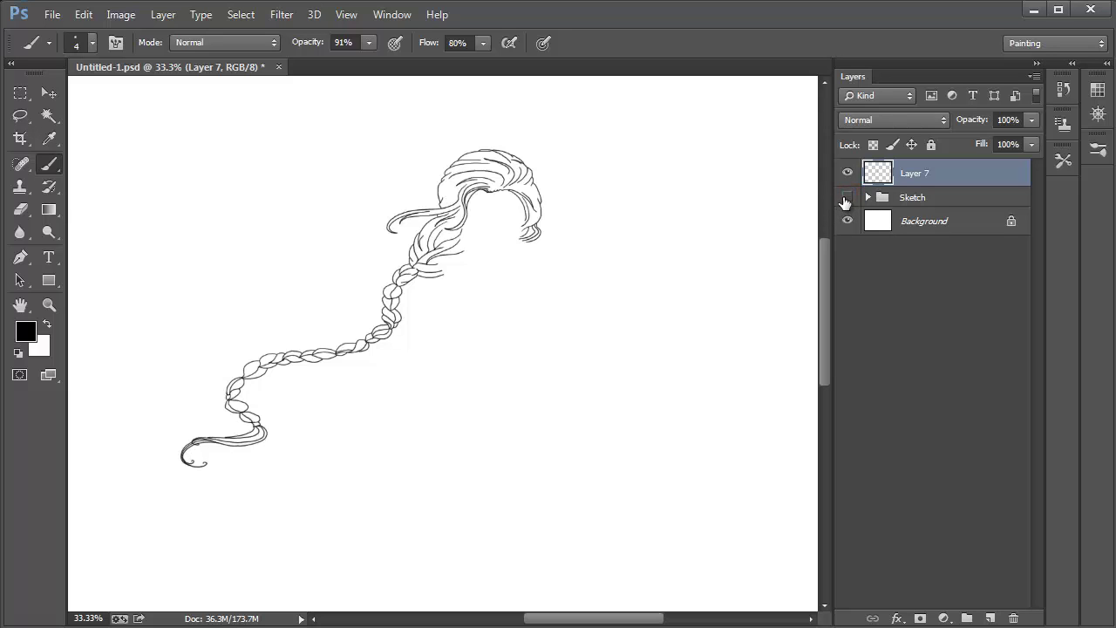
left_click(845, 198)
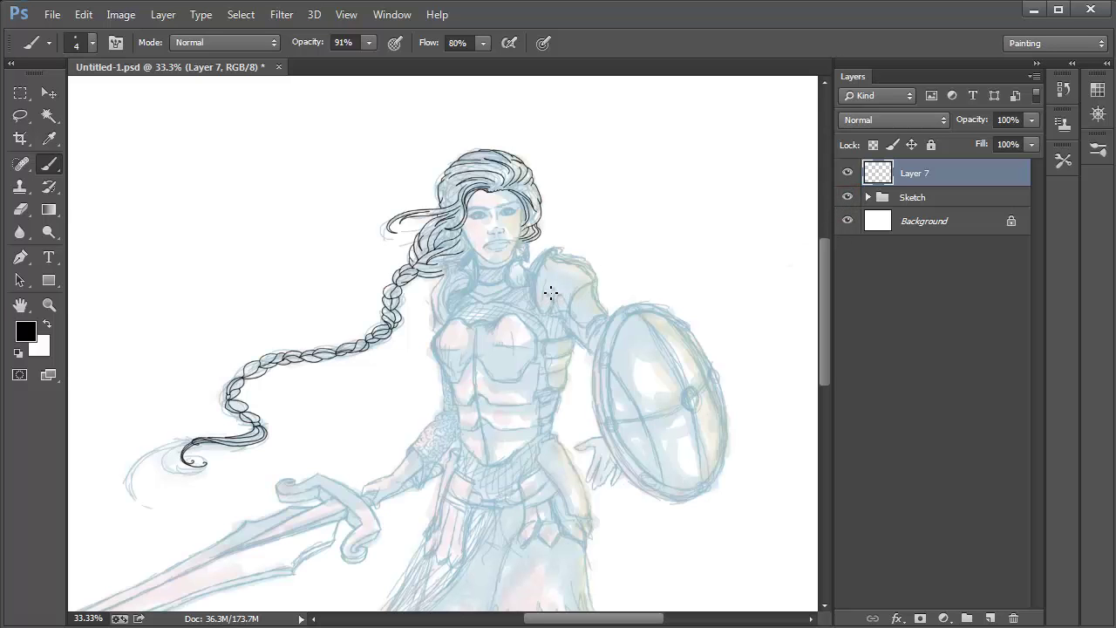
- Ink the start of the face contour at the temple, beside the shorter side of the hair
key("z")
left_click(479, 300)
left_click(502, 286)
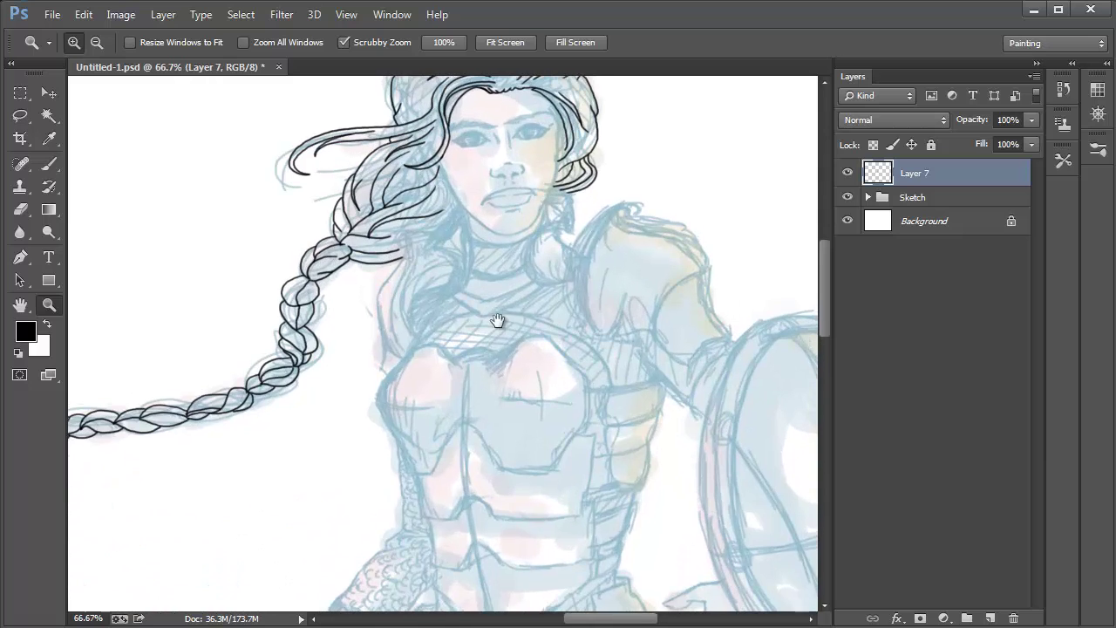
left_click_drag(502, 255, 491, 326)
left_click(504, 282)
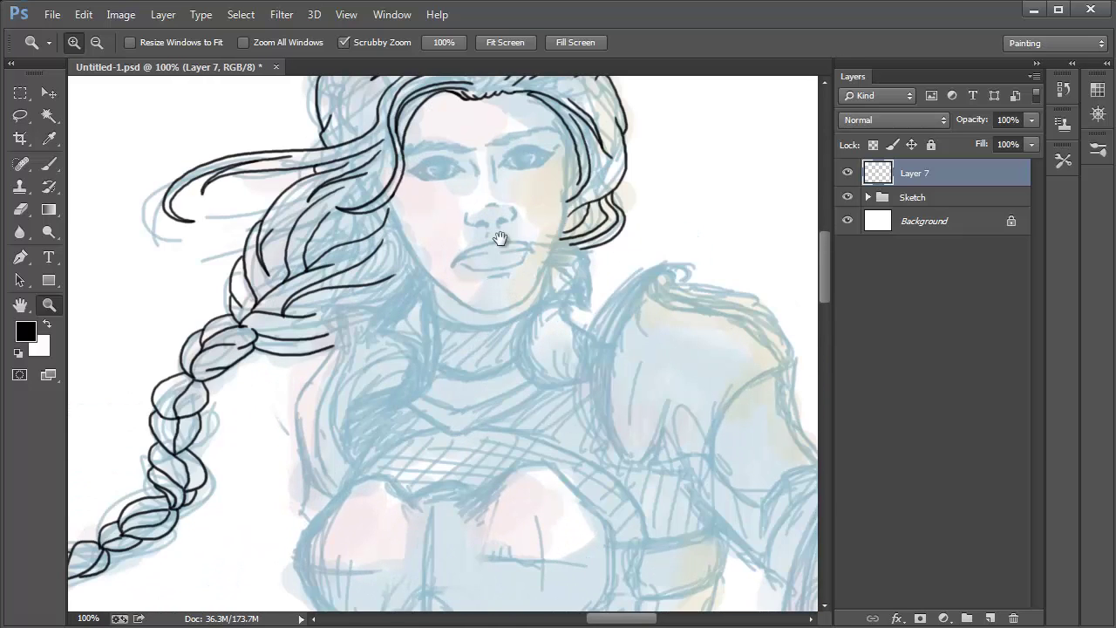
left_click_drag(502, 238, 495, 312)
left_click(506, 280)
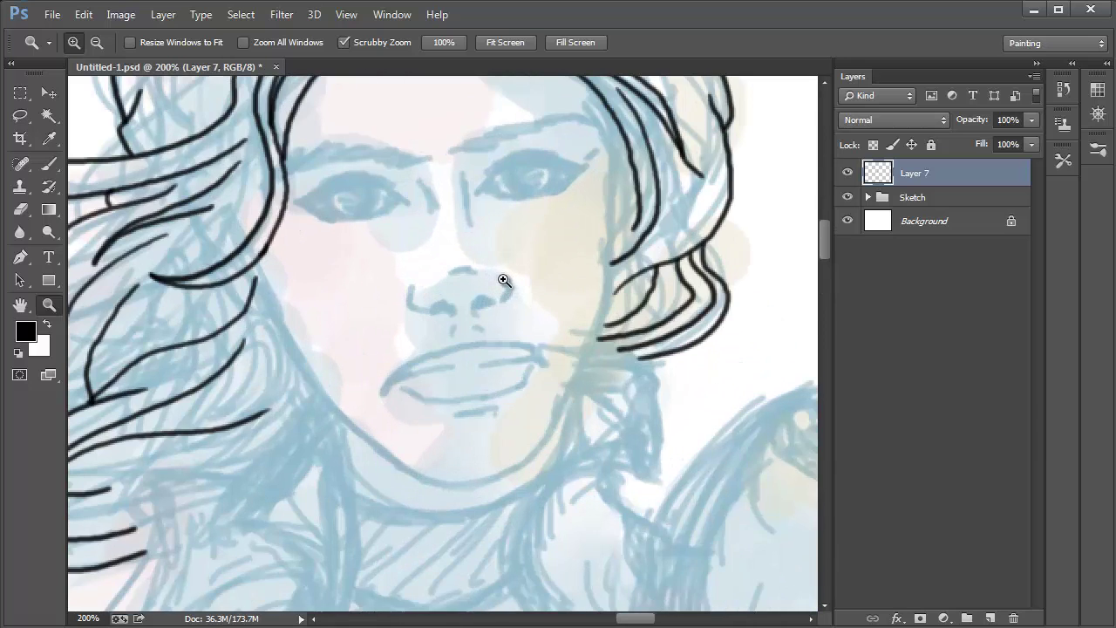
left_click_drag(501, 259, 511, 317)
key("b")
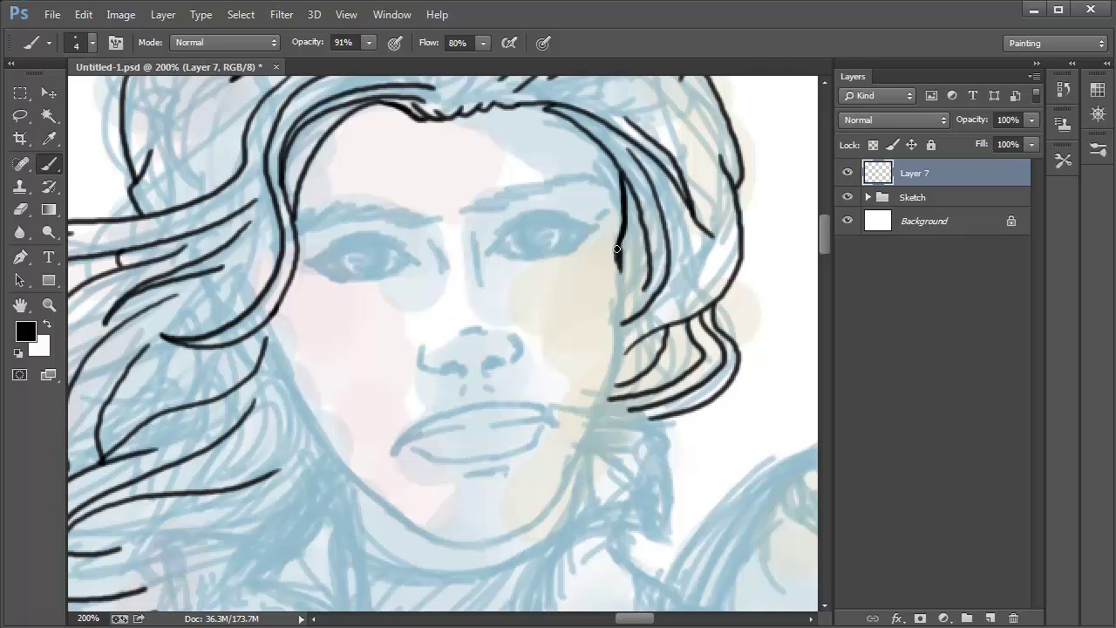
key("z")
left_click_drag(636, 294, 565, 221)
- Erase the rough parts of the temple line and redraw it cleanly against the hair
key("e")
mouse_move(533, 165)
left_mouse_down()
mouse_move(574, 183)
mouse_move(580, 321)
left_mouse_up()
key("b")
left_click_drag(574, 212, 575, 281)
key("e")
left_click_drag(567, 200, 572, 331)
key("b")
scroll(605, 259, "down", 4)
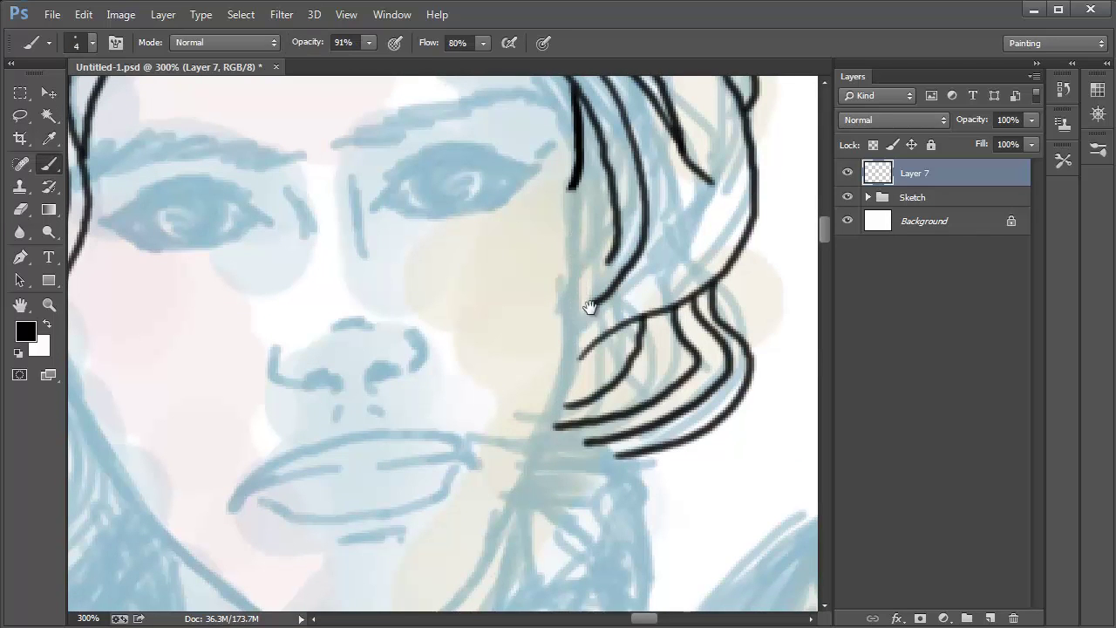
- Extend the face contour down the cheek toward the jaw and join the nearby hair strands to it
mouse_move(539, 375)
left_mouse_down()
mouse_move(602, 241)
mouse_move(616, 159)
mouse_move(609, 328)
left_mouse_up()
mouse_move(591, 197)
left_mouse_down()
mouse_move(594, 327)
mouse_move(591, 230)
mouse_move(629, 284)
mouse_move(599, 281)
left_mouse_up()
key("e")
key("b")
key("e")
key("ctrl+z")
key("b")
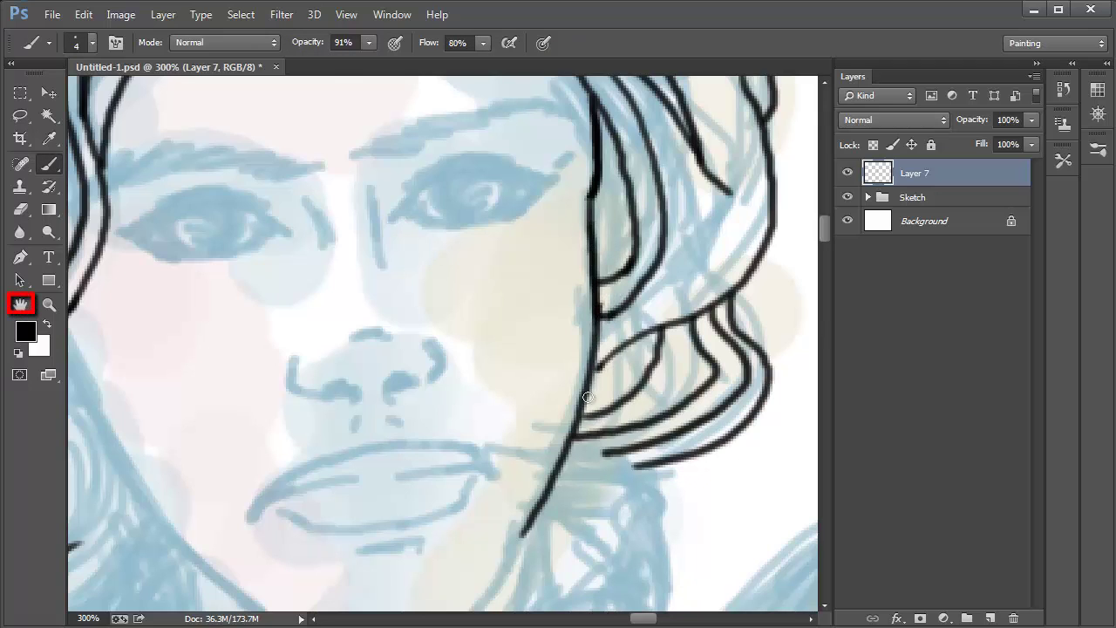
left_click_drag(592, 415, 714, 296)
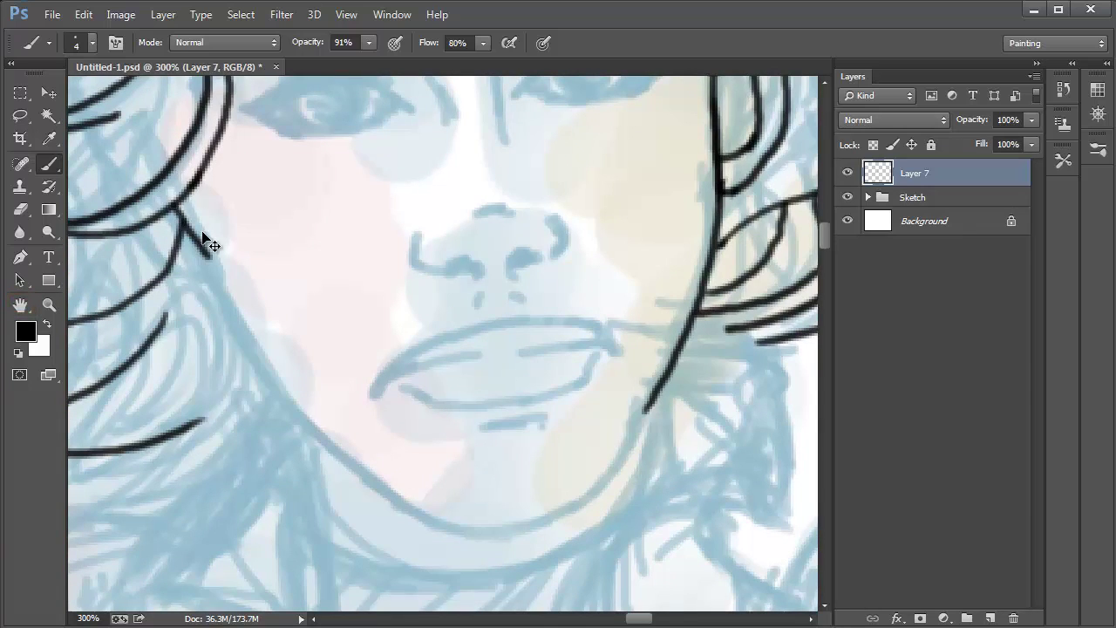
key("ctrl+z")
mouse_move(182, 209)
left_mouse_down()
mouse_move(238, 299)
mouse_move(210, 264)
mouse_move(247, 337)
left_mouse_up()
key("ctrl+z")
key("ctrl+z")
key("ctrl+z")
- Rotate the canvas sideways and ink the jawline on the braid side of the face, undoing misplaced strokes
key("r")
mouse_move(356, 324)
left_mouse_down()
mouse_move(404, 179)
mouse_move(531, 215)
left_mouse_up()
left_click_drag(602, 142, 495, 182)
left_click_drag(549, 156, 418, 224)
key("ctrl+z")
left_click_drag(492, 188, 354, 274)
left_click_drag(436, 217, 325, 293)
key("ctrl+z")
mouse_move(392, 246)
left_mouse_down()
mouse_move(292, 340)
mouse_move(264, 402)
mouse_move(265, 467)
mouse_move(266, 279)
mouse_move(239, 303)
left_mouse_up()
- Ink the chin curve to join both jawlines into one continuous face outline
key("space")
key("s")
key("e")
key("b")
mouse_move(232, 258)
left_mouse_down()
mouse_move(257, 370)
mouse_move(342, 438)
left_mouse_up()
key("space")
left_click_drag(548, 344, 414, 392)
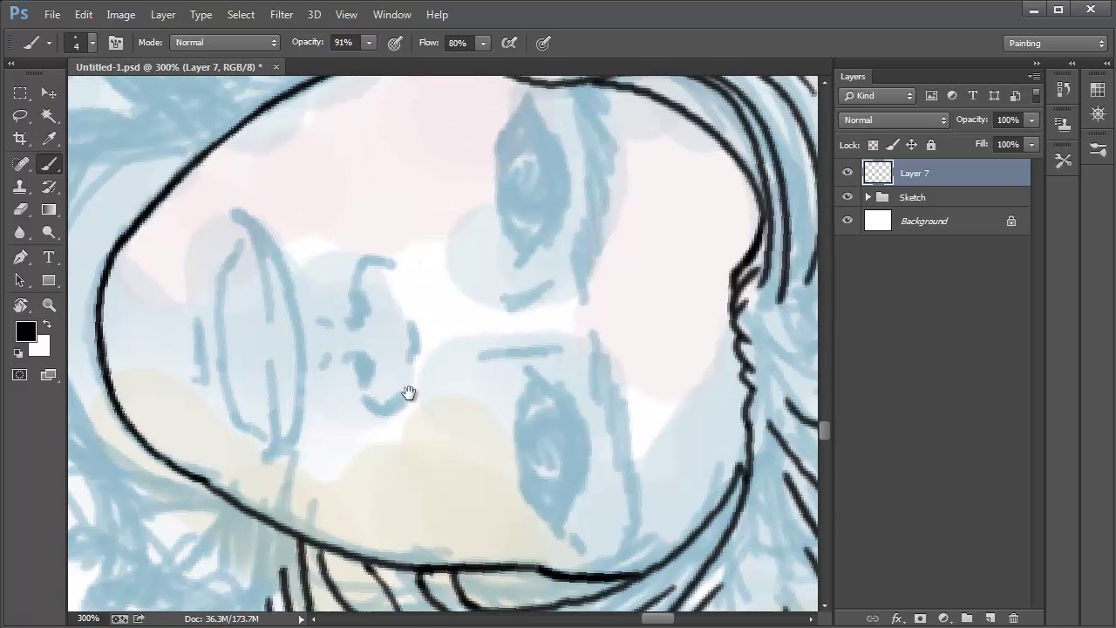
- Rotate the canvas back upright and save the document
key("r")
left_click_drag(416, 261, 395, 365)
key("ctrl+s")
- Ink both eyebrows as thick black tapered shapes over the sketched brows
key("b")
mouse_move(451, 227)
left_mouse_down()
mouse_move(550, 271)
mouse_move(592, 241)
left_mouse_up()
left_click_drag(552, 274, 518, 299)
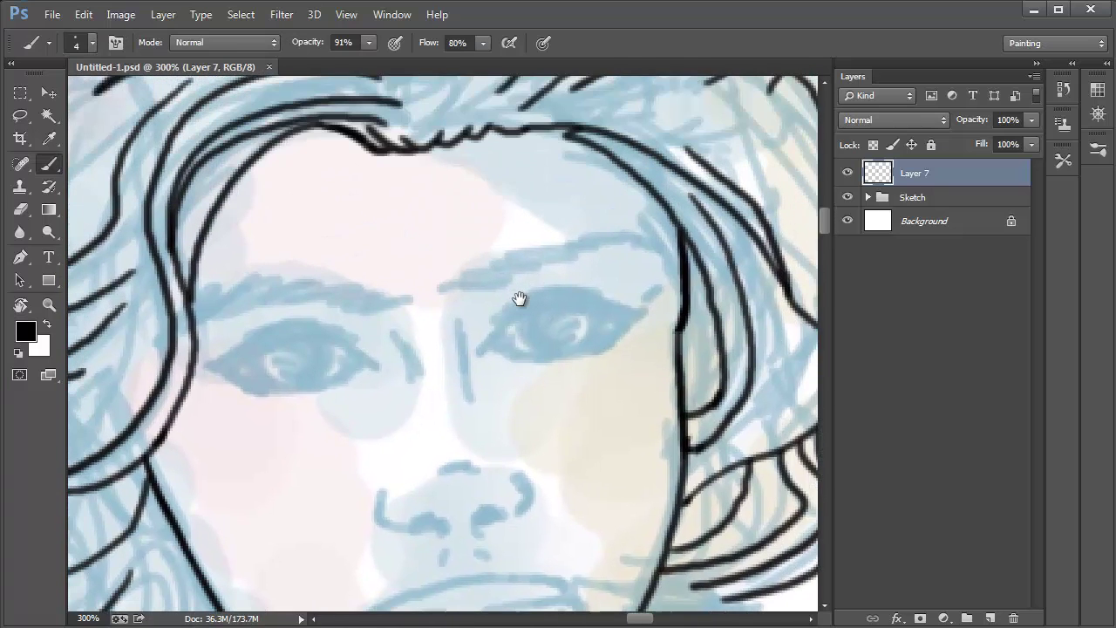
mouse_move(445, 287)
left_mouse_down()
mouse_move(633, 237)
mouse_move(671, 247)
mouse_move(633, 238)
left_mouse_up()
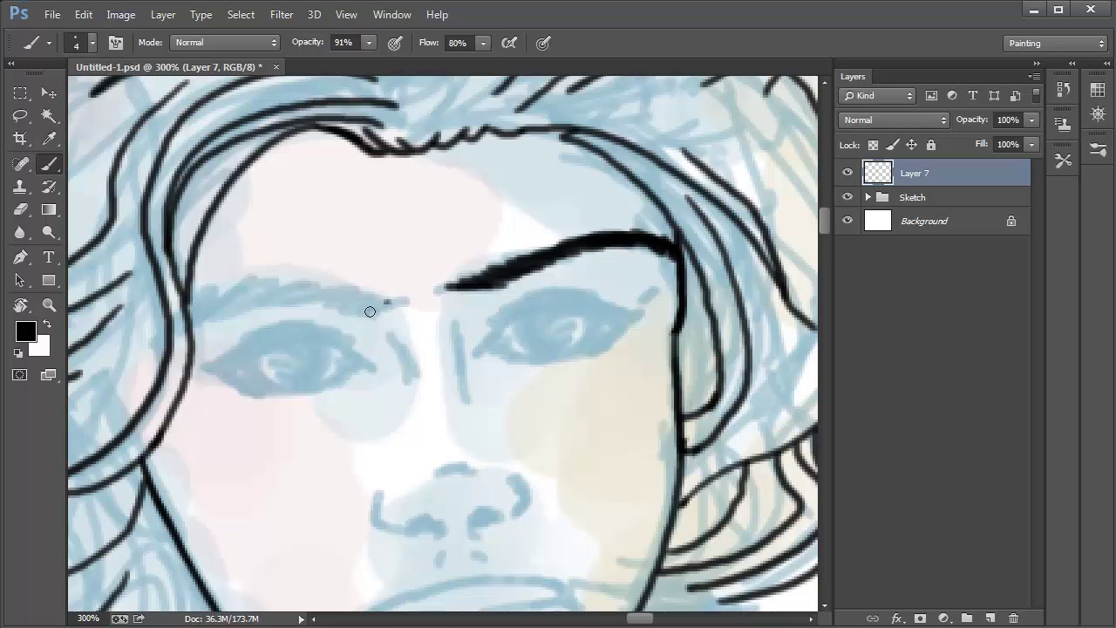
mouse_move(384, 303)
left_mouse_down()
mouse_move(253, 295)
mouse_move(253, 280)
mouse_move(191, 300)
mouse_move(195, 316)
mouse_move(251, 294)
mouse_move(217, 292)
mouse_move(246, 280)
mouse_move(198, 299)
mouse_move(345, 294)
left_mouse_up()
mouse_move(608, 241)
left_mouse_down()
mouse_move(652, 246)
mouse_move(683, 268)
mouse_move(584, 236)
left_mouse_up()
left_click_drag(558, 421, 502, 361)
- Reduce the brush size to 3 px and ink a line on each side of the nose bridge
right_click(477, 251)
left_click(633, 245)
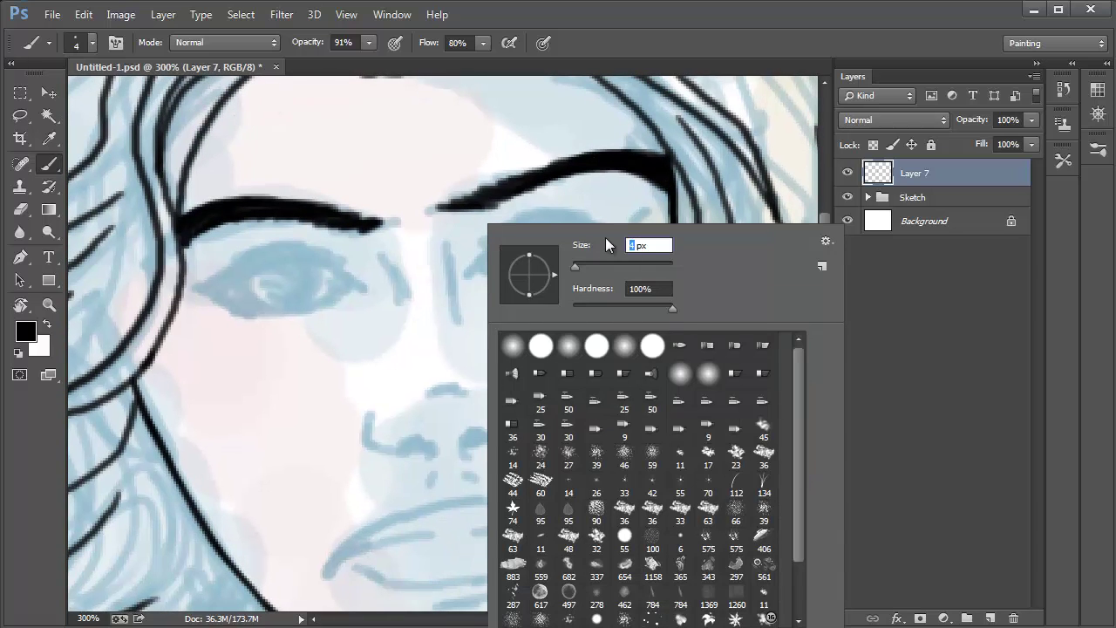
type("3")
key("Return")
key("ctrl+plus")
left_click_drag(363, 226, 392, 281)
mouse_move(450, 205)
left_mouse_down()
mouse_move(462, 310)
mouse_move(443, 294)
mouse_move(460, 301)
left_mouse_up()
- Ink the nose tip, nostrils, nose wings and the two short marks below the nose over the sketch
scroll(444, 301, "down", 3)
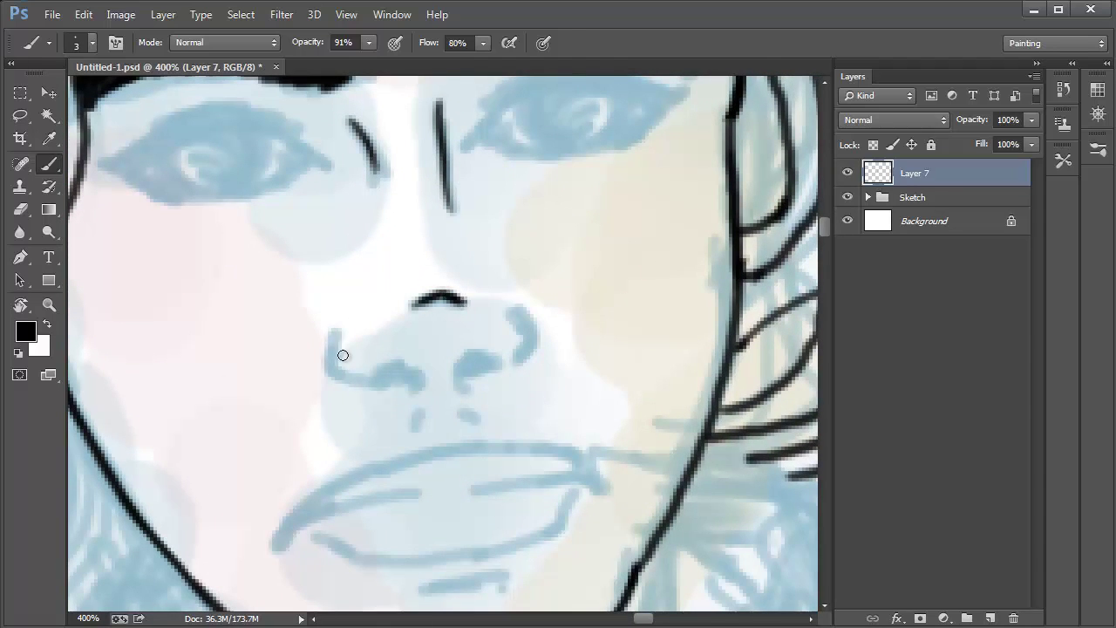
mouse_move(331, 349)
left_mouse_down()
mouse_move(371, 380)
mouse_move(393, 368)
left_mouse_up()
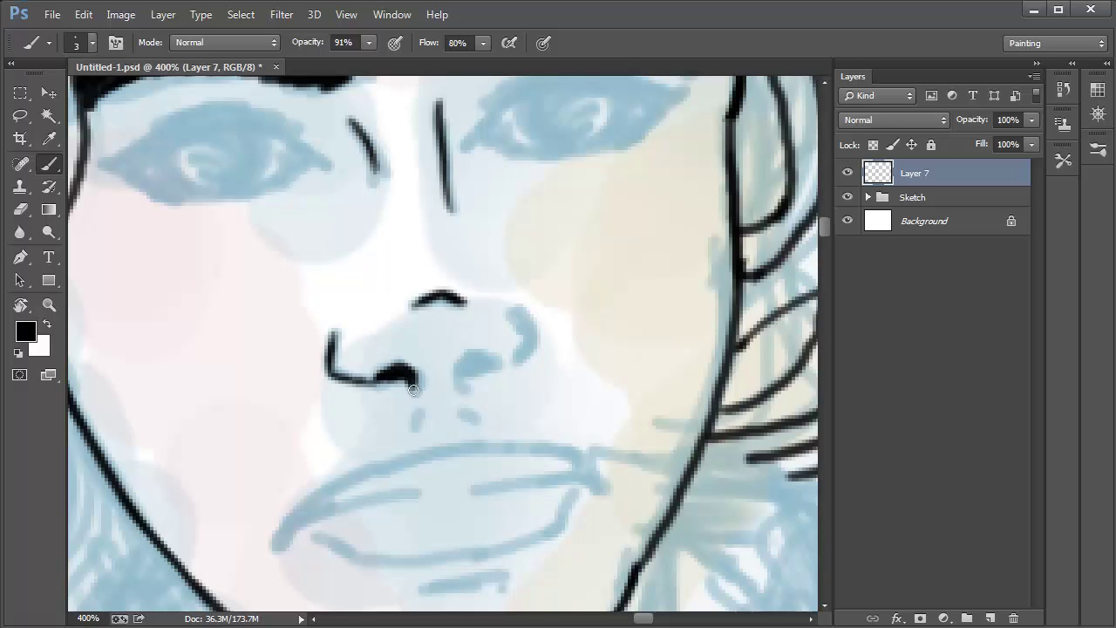
mouse_move(461, 380)
left_mouse_down()
mouse_move(468, 358)
mouse_move(495, 364)
mouse_move(519, 307)
mouse_move(537, 336)
left_mouse_up()
mouse_move(426, 408)
left_mouse_down()
mouse_move(417, 427)
mouse_move(473, 424)
left_mouse_up()
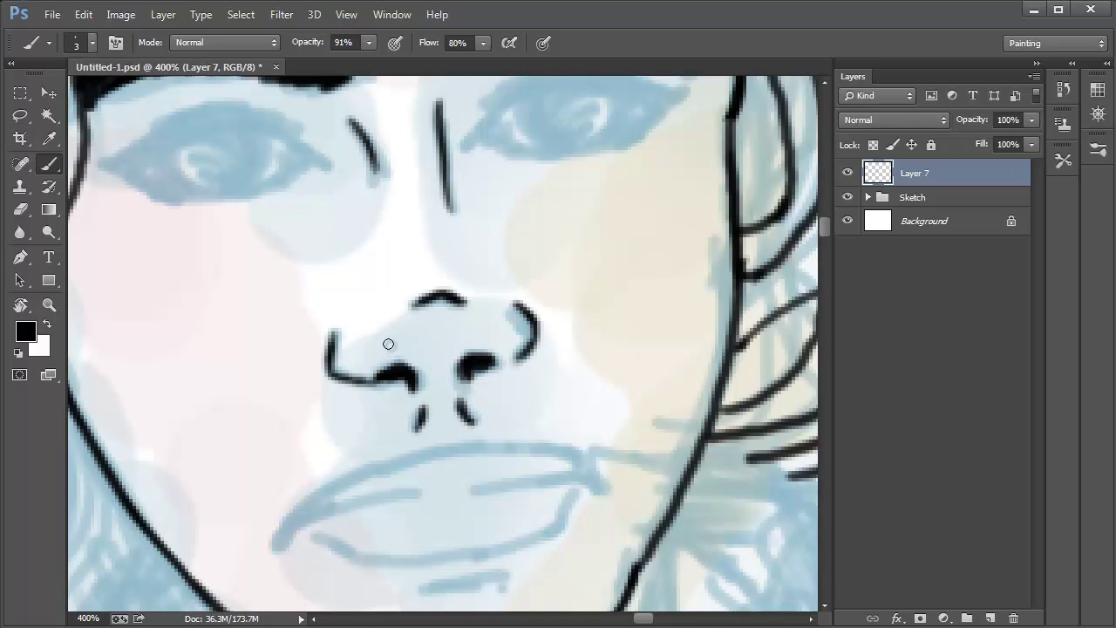
- Ink the eye on the side away from the braid, with thick lash lines and a curved iris outline
left_click_drag(406, 309, 399, 407)
left_click_drag(458, 248, 544, 172)
mouse_move(467, 211)
left_mouse_down()
mouse_move(549, 163)
mouse_move(663, 156)
left_mouse_up()
mouse_move(532, 150)
left_mouse_down()
mouse_move(706, 170)
mouse_move(553, 183)
mouse_move(471, 251)
mouse_move(643, 225)
mouse_move(529, 224)
mouse_move(510, 205)
mouse_move(606, 187)
mouse_move(561, 190)
mouse_move(533, 218)
left_mouse_up()
- Set the brush to 6 px at 14% opacity and softly shade the iris of the inked eye
right_click(558, 209)
type("5")
key("BackSpace")
type("6")
key("Return")
left_click(368, 42)
left_click_drag(373, 63, 320, 63)
mouse_move(573, 193)
left_mouse_down()
mouse_move(561, 226)
mouse_move(601, 197)
mouse_move(551, 235)
mouse_move(528, 177)
left_mouse_up()
key("1")
key("4")
left_click_drag(537, 234, 561, 238)
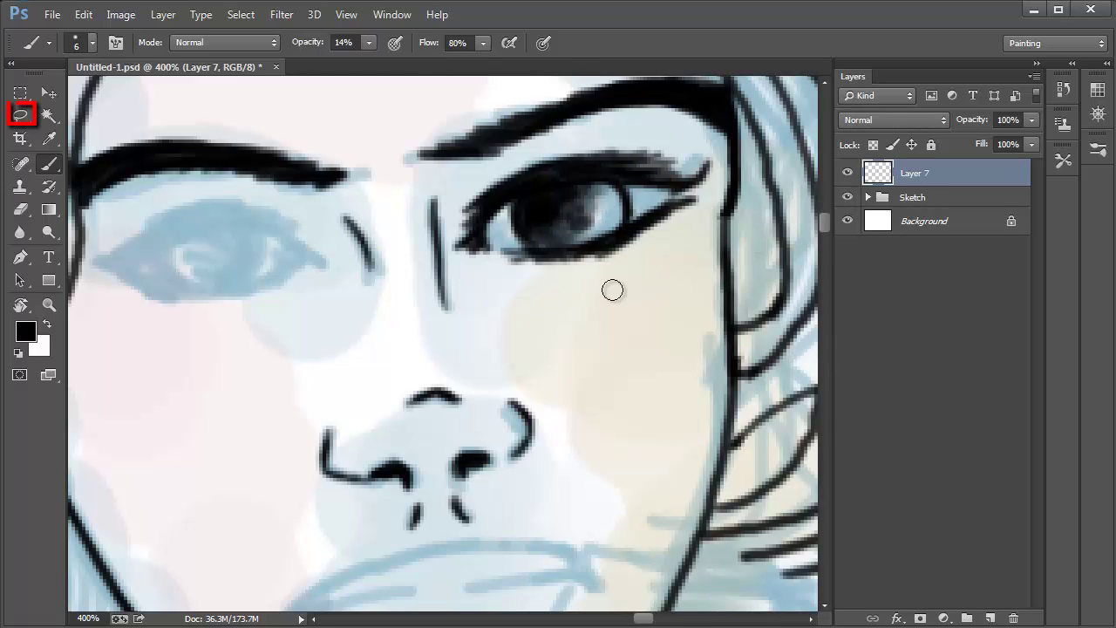
- Lasso the finished eye and duplicate it onto its own layer
left_click_drag(408, 264, 483, 299)
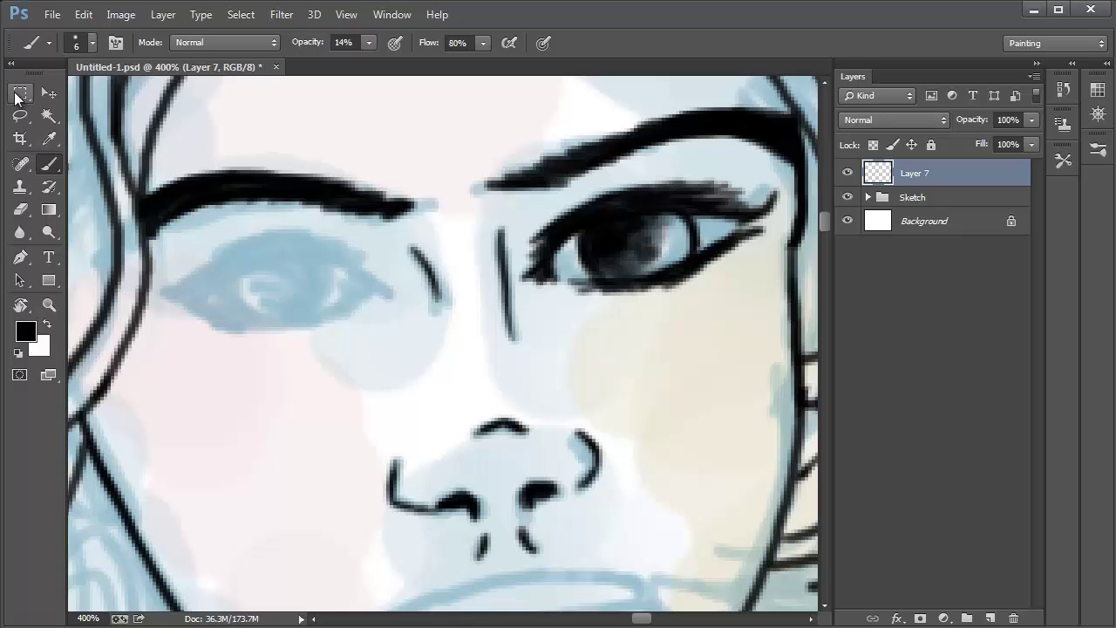
left_click(21, 115)
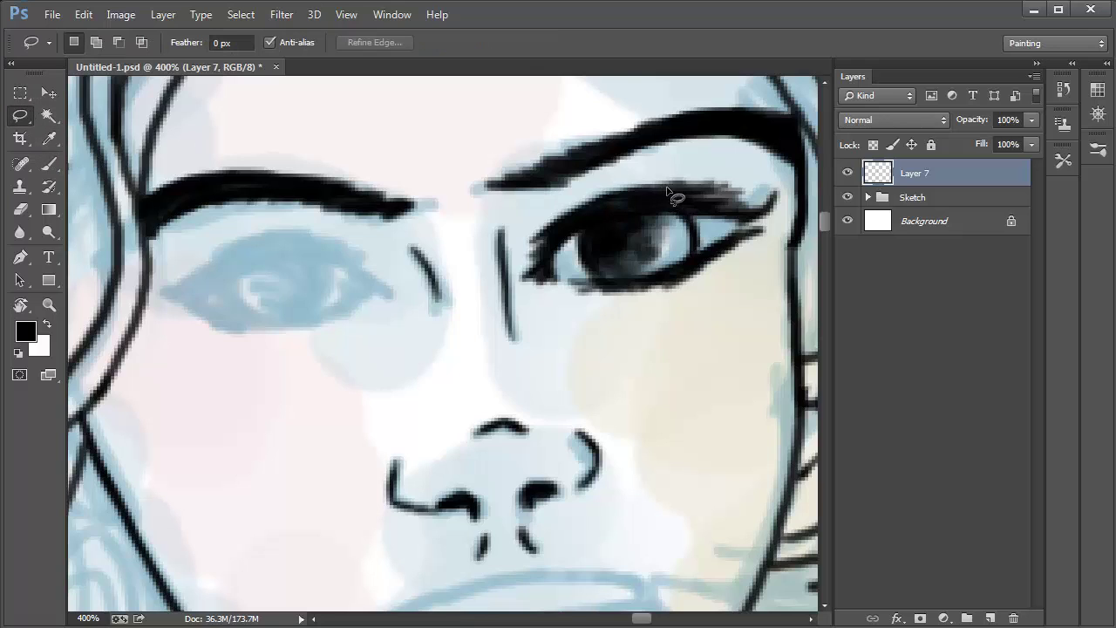
left_click_drag(643, 170, 566, 206)
mouse_move(520, 273)
left_mouse_down()
mouse_move(520, 287)
mouse_move(557, 302)
mouse_move(695, 293)
mouse_move(764, 248)
mouse_move(787, 200)
mouse_move(750, 169)
mouse_move(697, 179)
left_mouse_up()
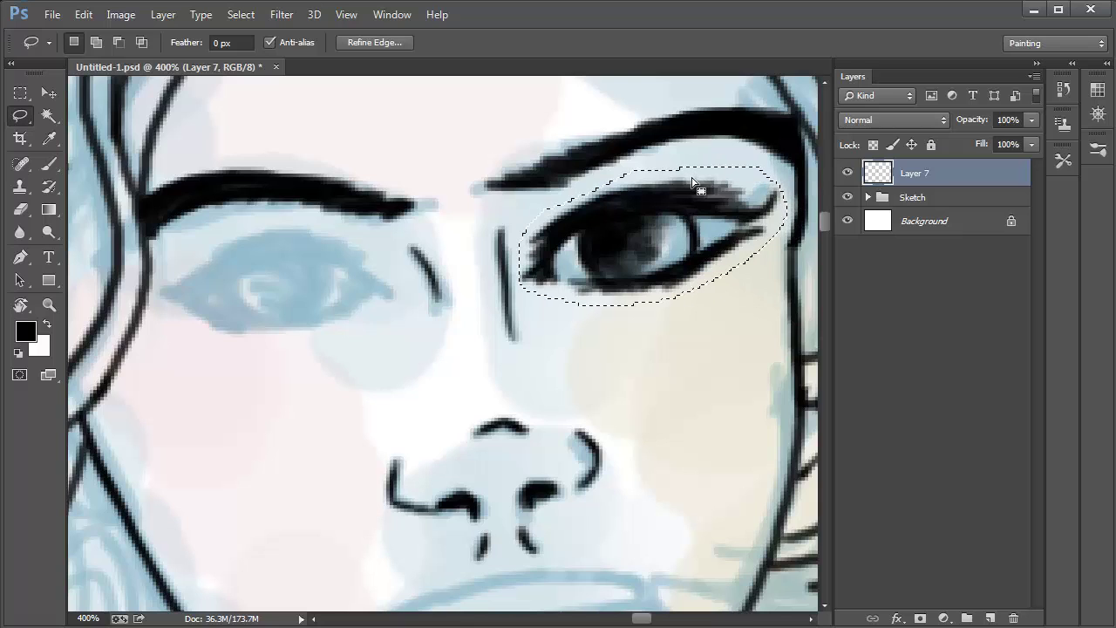
key("ctrl+j")
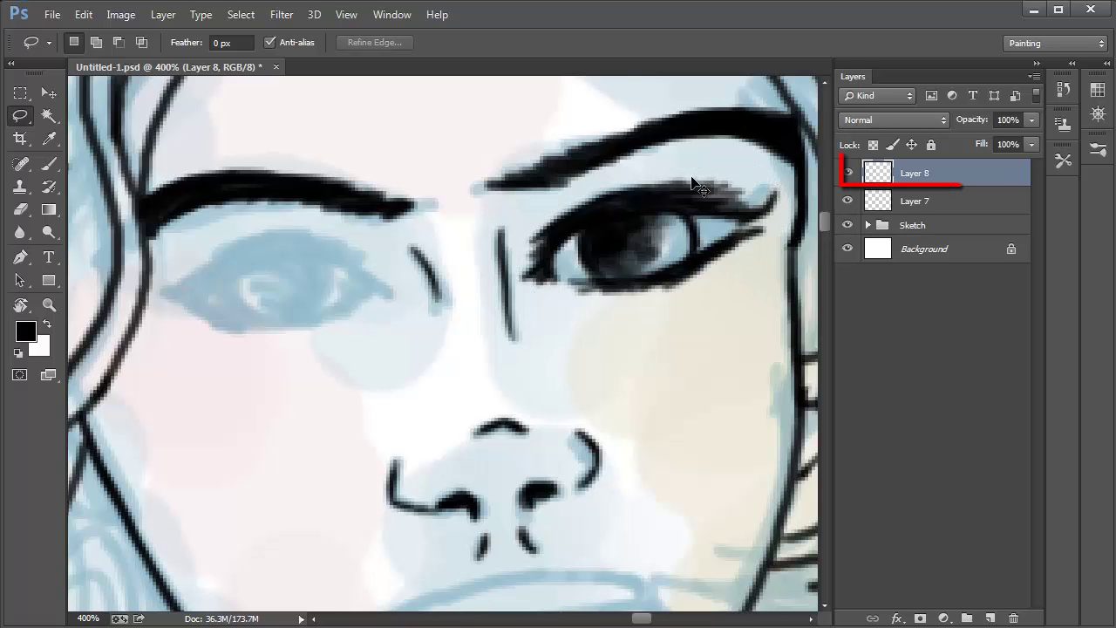
- Flip the copied eye horizontally, then move and rotate it to fit over the sketched eye on the braid side
key("ctrl+t")
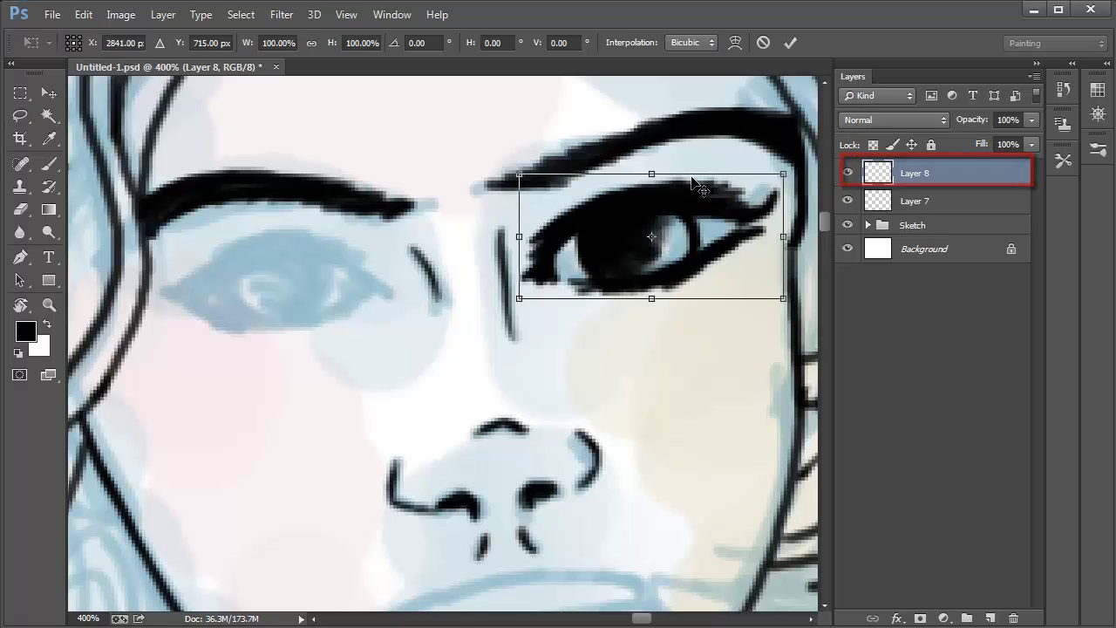
right_click(592, 267)
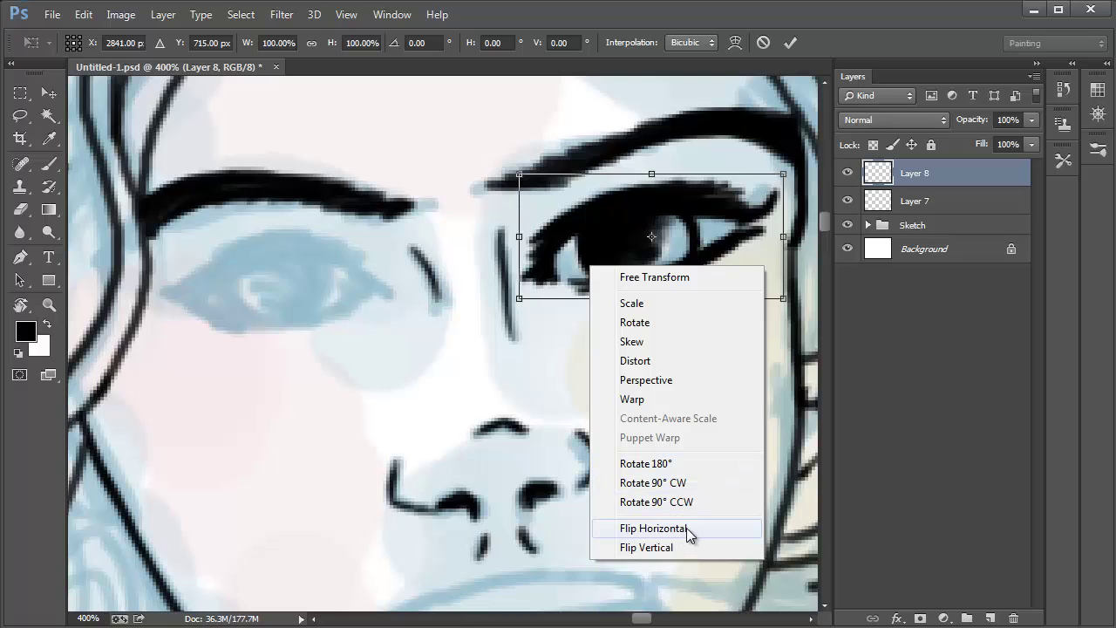
left_click(687, 528)
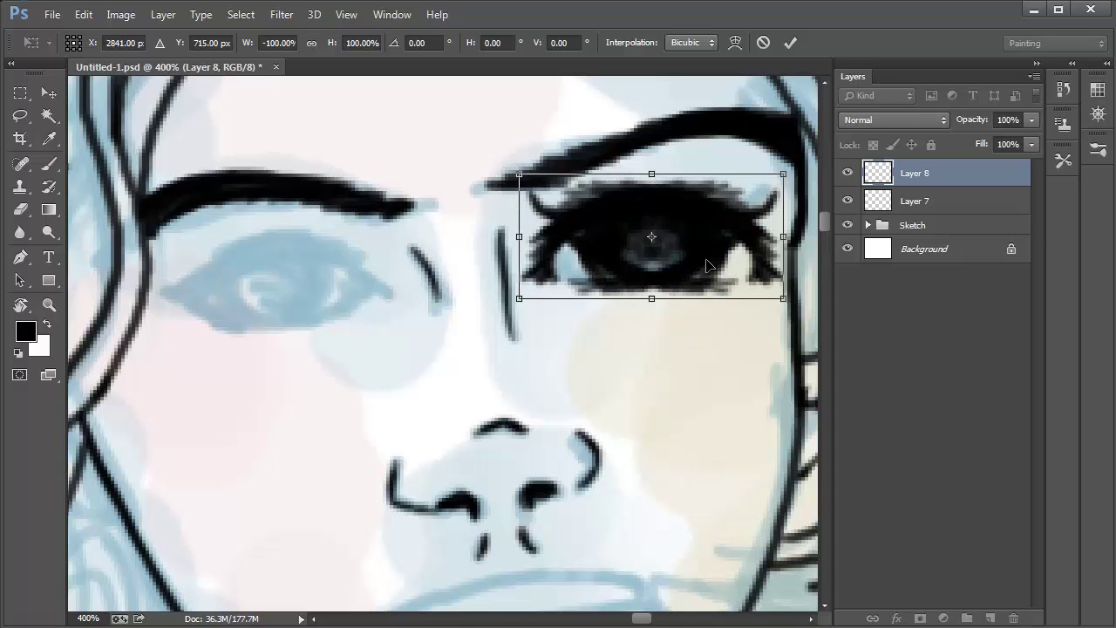
left_click_drag(707, 265, 342, 312)
left_click_drag(488, 278, 465, 230)
left_click_drag(337, 283, 352, 240)
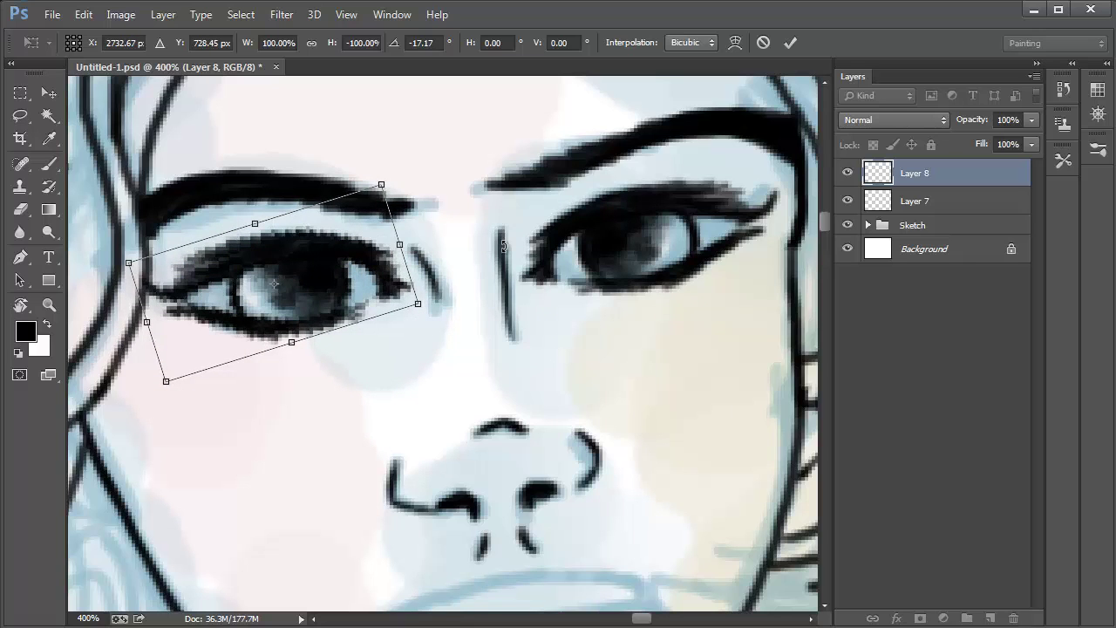
left_click_drag(503, 247, 449, 275)
left_click_drag(354, 293, 351, 303)
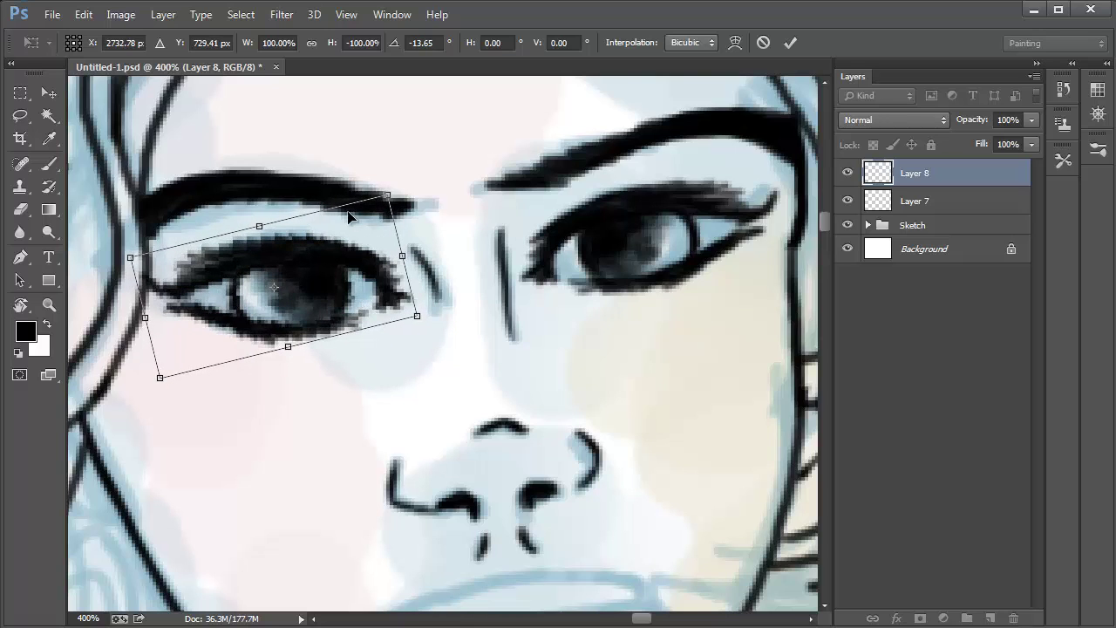
key("Return")
- Lasso the iris of the mirrored eye and copy it onto a new layer
key("l")
key("b")
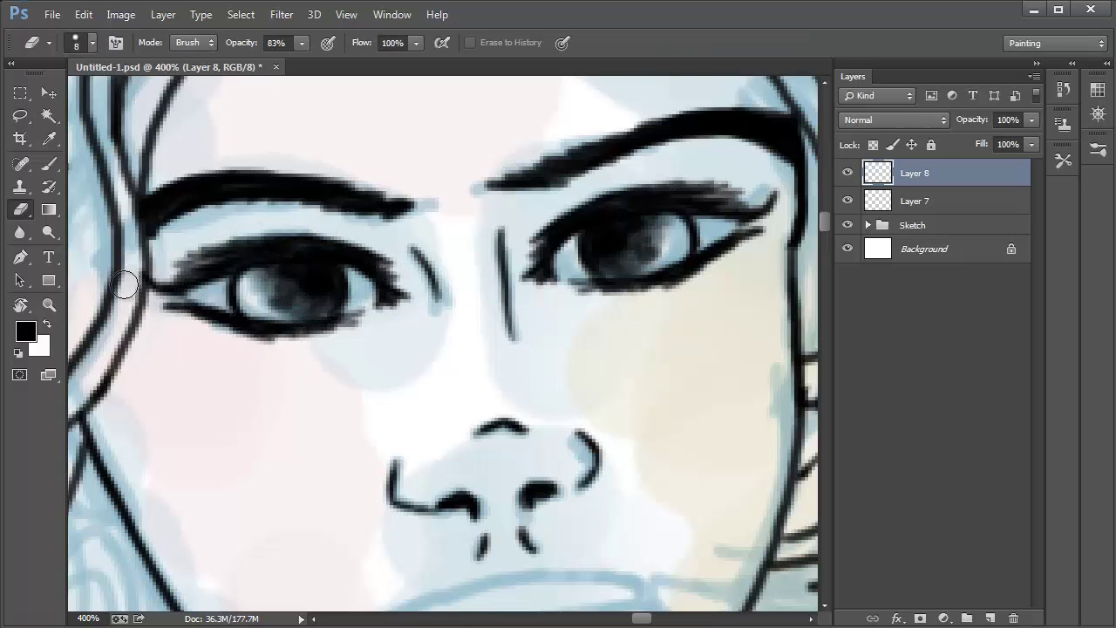
key("z")
left_click_drag(211, 302, 305, 261)
key("l")
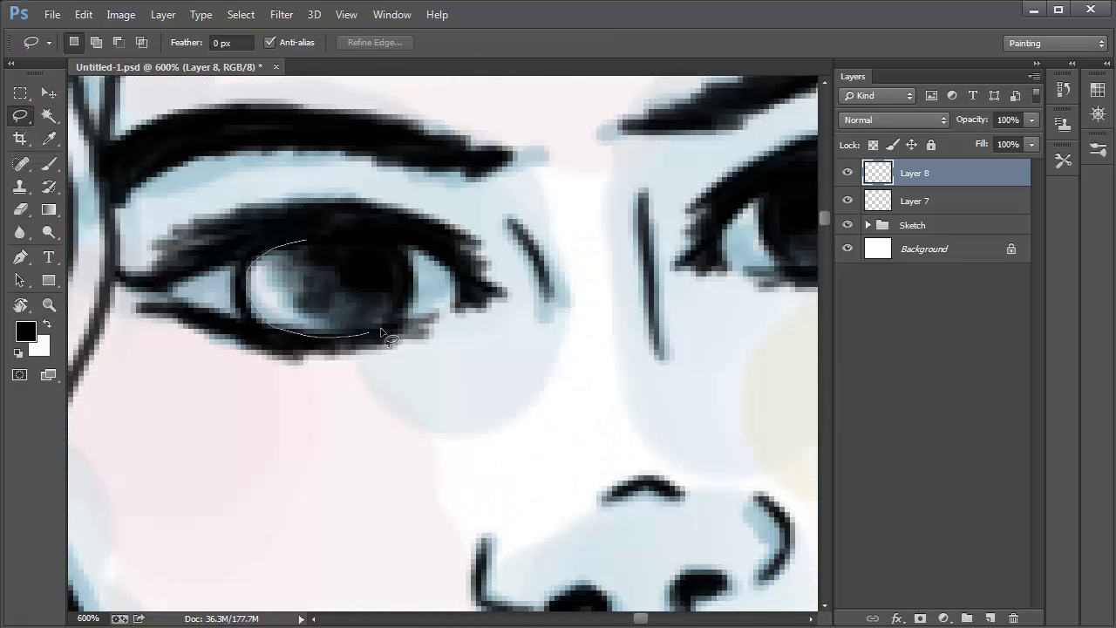
key("ctrl+j")
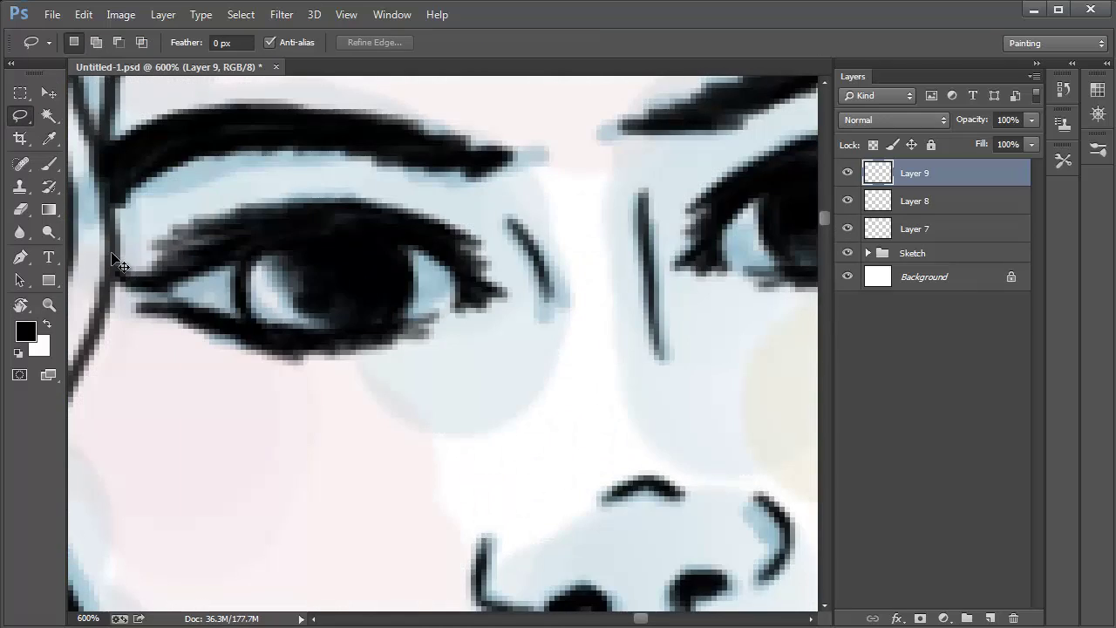
- Flip the copied iris horizontally so its highlight matches the other eye
key("ctrl+t")
right_click(360, 316)
left_click(393, 545)
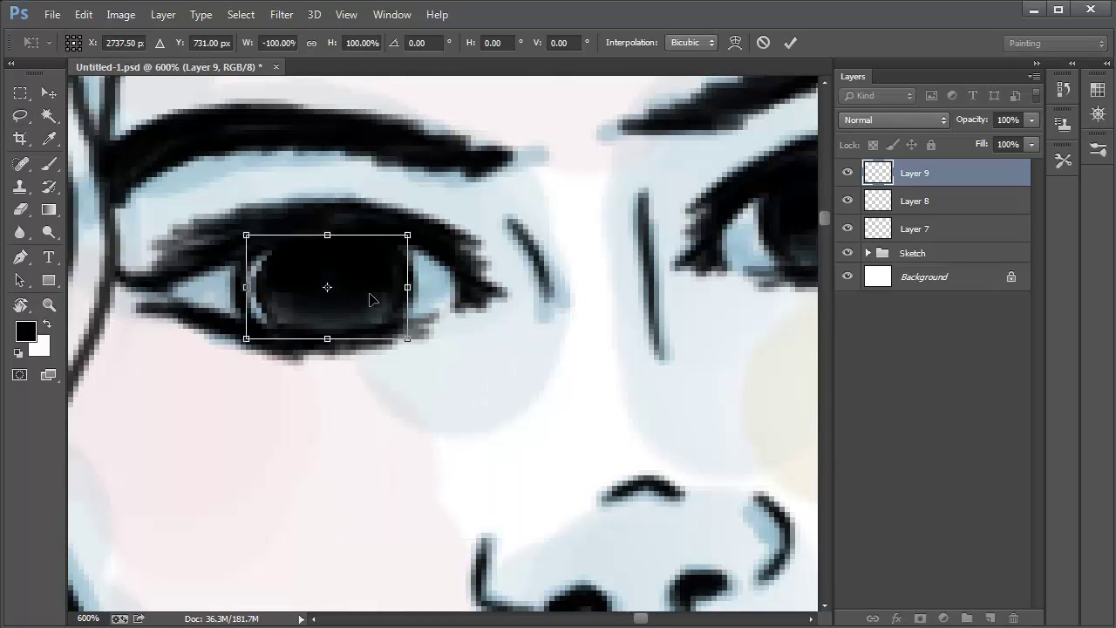
key("Return")
- Hide the iris copy, erase the original iris on Layer 8, and show and reselect Layer 9
left_click(847, 172)
left_click(914, 200)
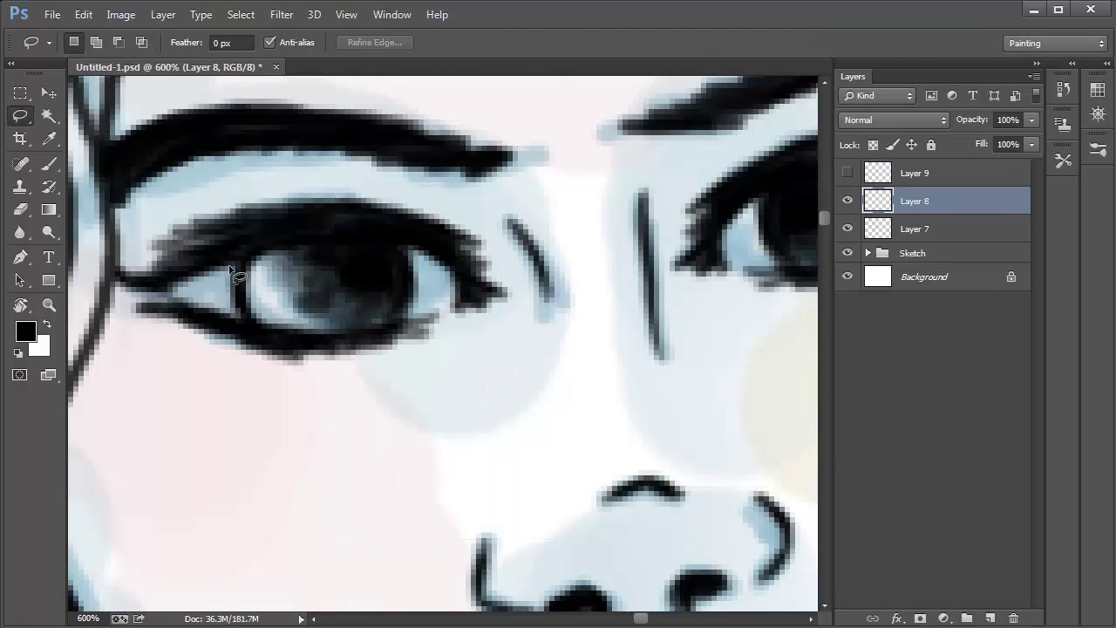
key("e")
mouse_move(261, 270)
left_mouse_down()
mouse_move(360, 307)
mouse_move(375, 295)
mouse_move(380, 273)
mouse_move(314, 274)
left_mouse_up()
left_click(846, 173)
left_click(914, 172)
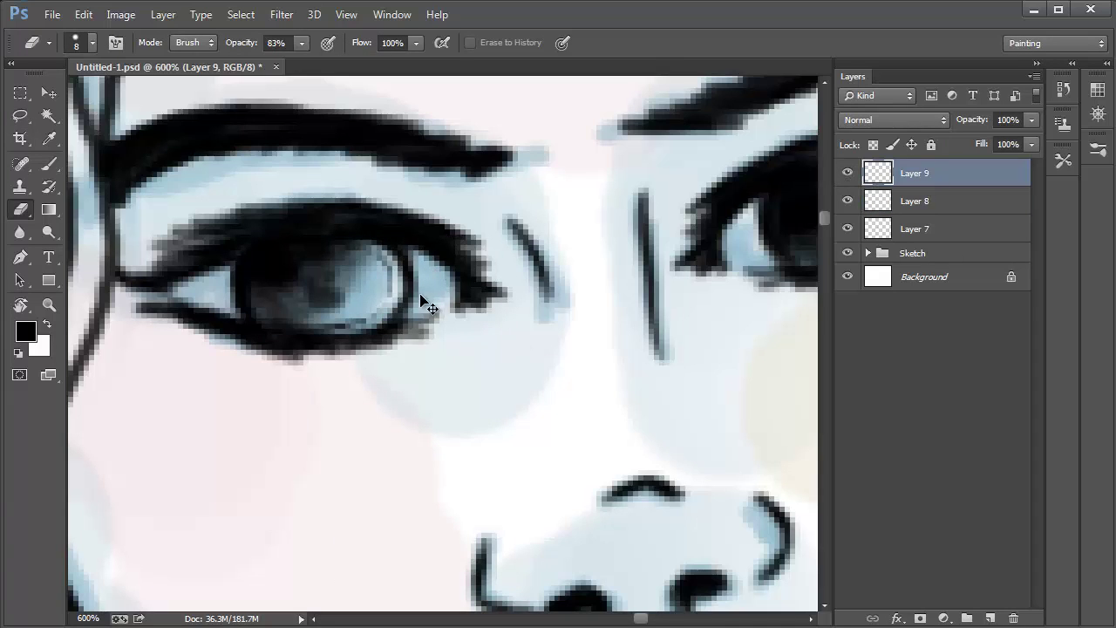
- Transform the flipped iris slightly to fit inside the eye outline
key("ctrl+t")
left_click_drag(402, 341, 405, 342)
left_click_drag(316, 224, 317, 224)
key("Return")
scroll(375, 228, "down", 8)
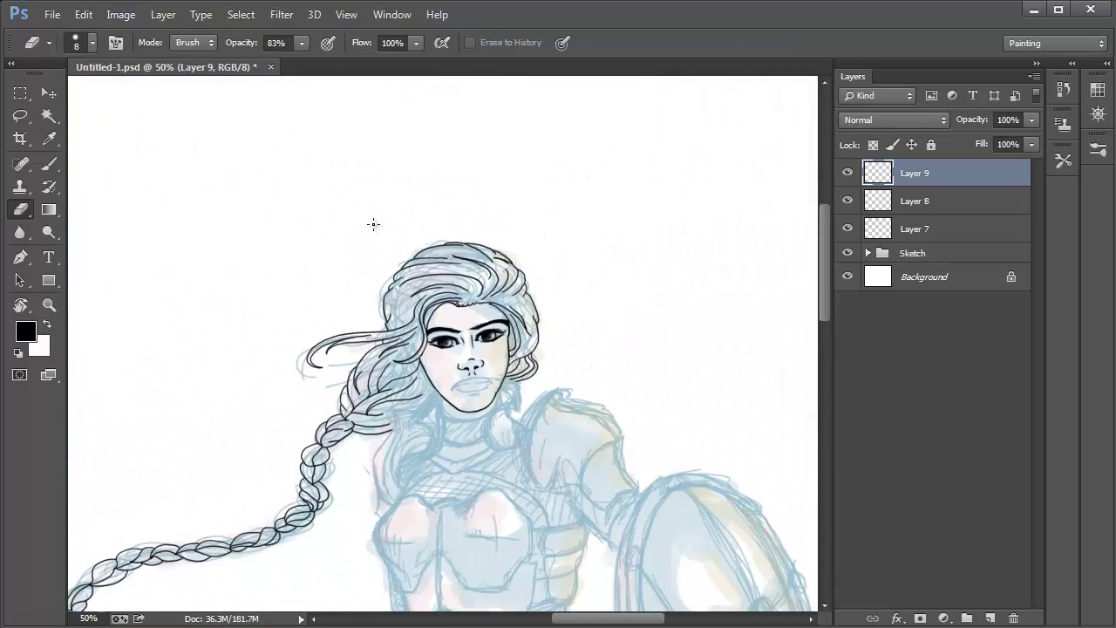
- Save the document and check the line art with the Sketch group hidden, leaving the group visible
left_click(847, 256)
left_click(846, 255)
key("ctrl+s")
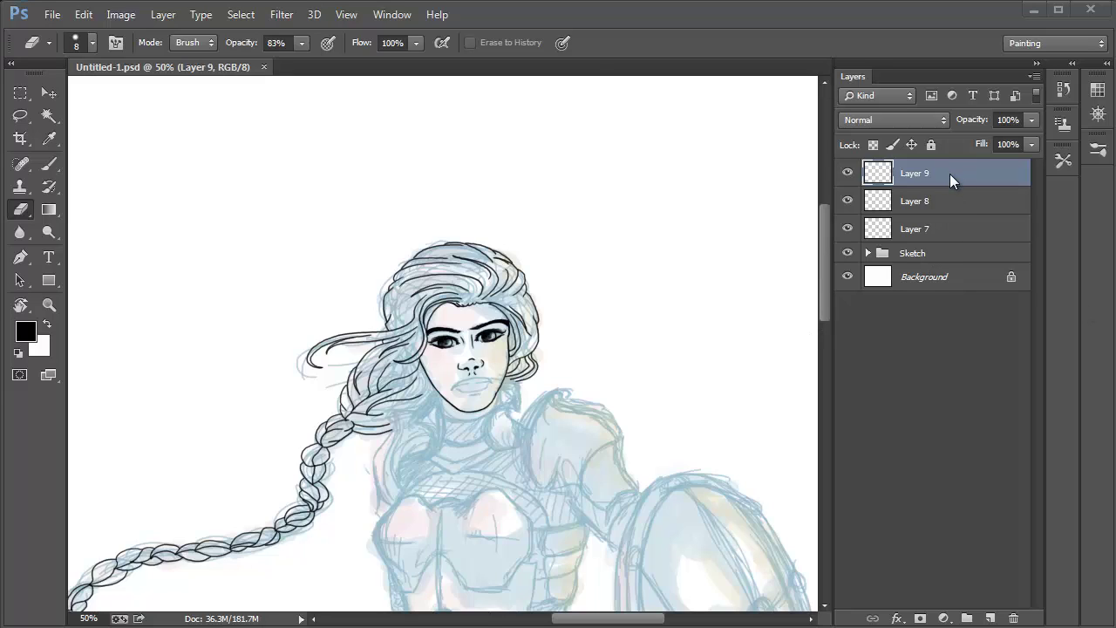
left_click(846, 257)
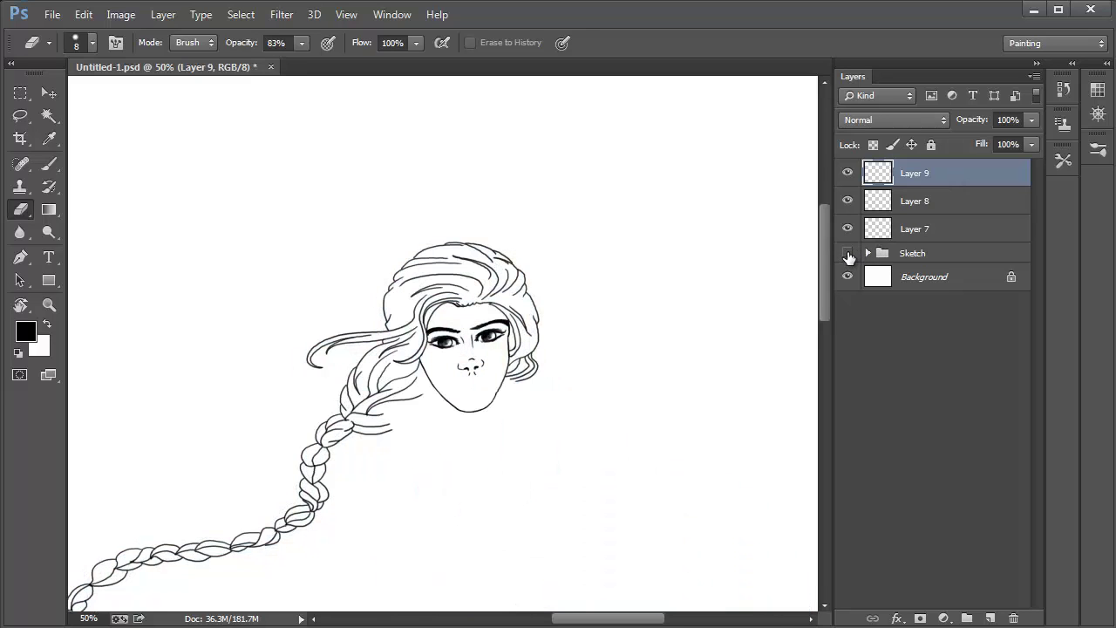
left_click(847, 253)
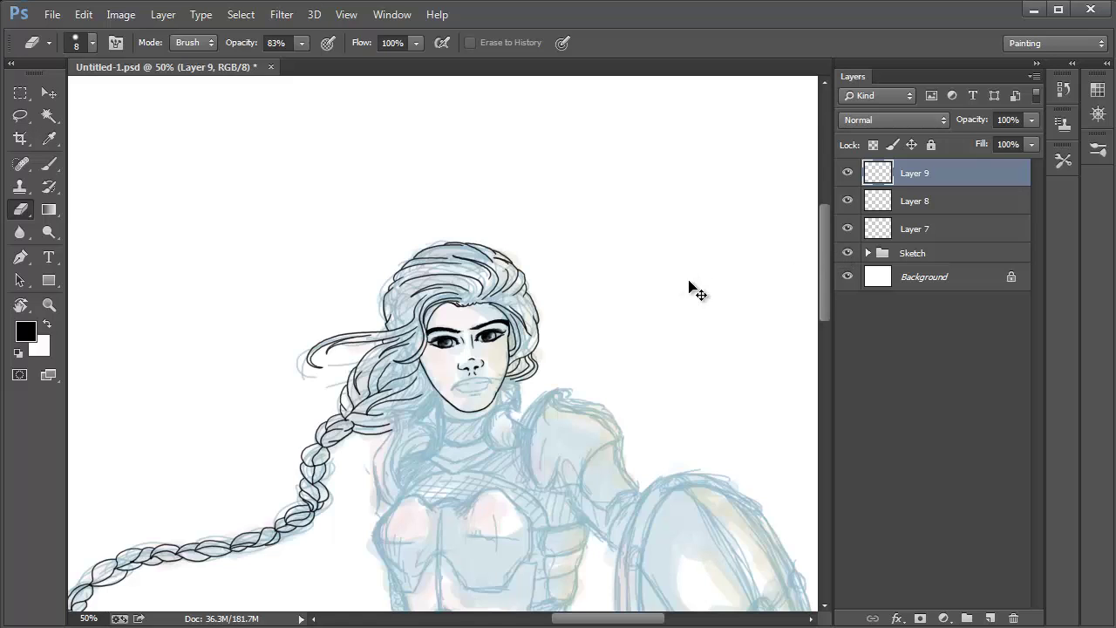
- Merge both eye layers down into Layer 7 and toggle its visibility to check the merged line art
key("Delete")
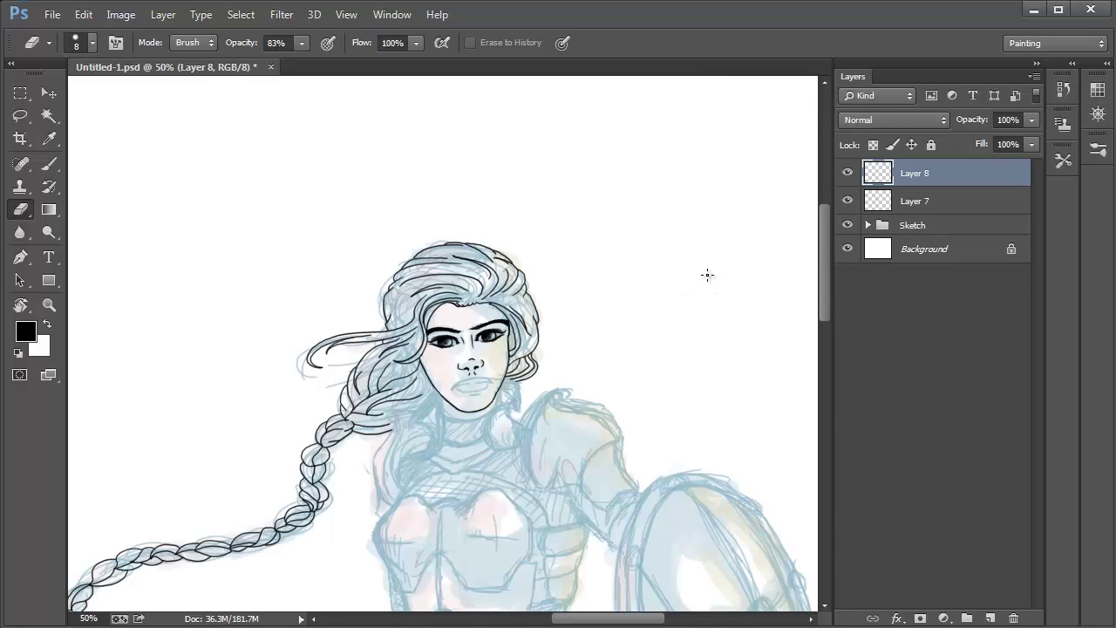
key("Delete")
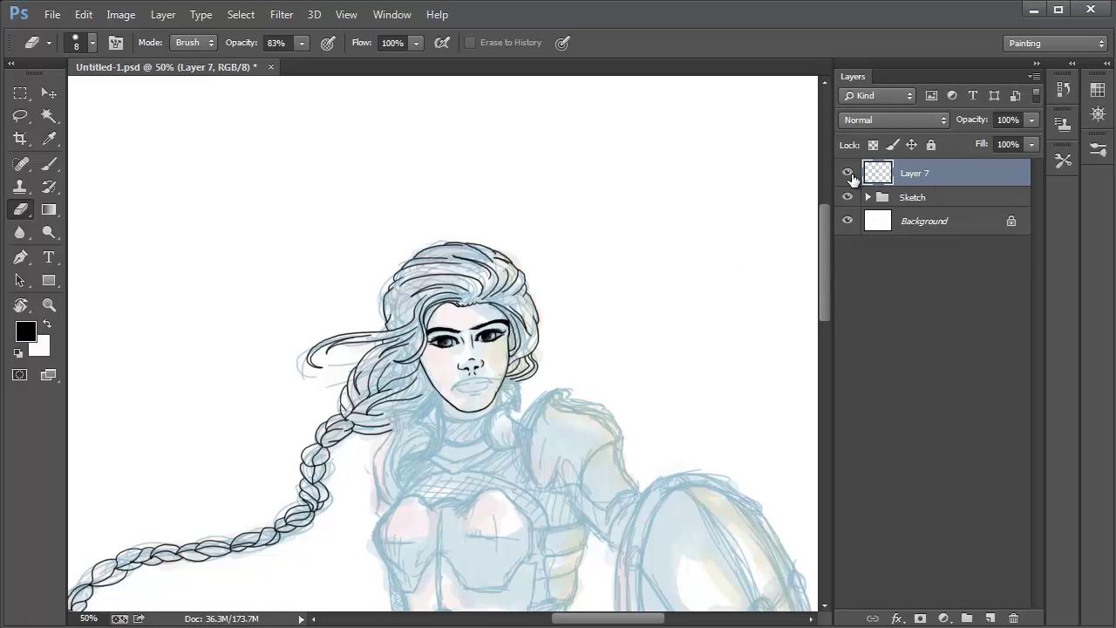
left_click(848, 175)
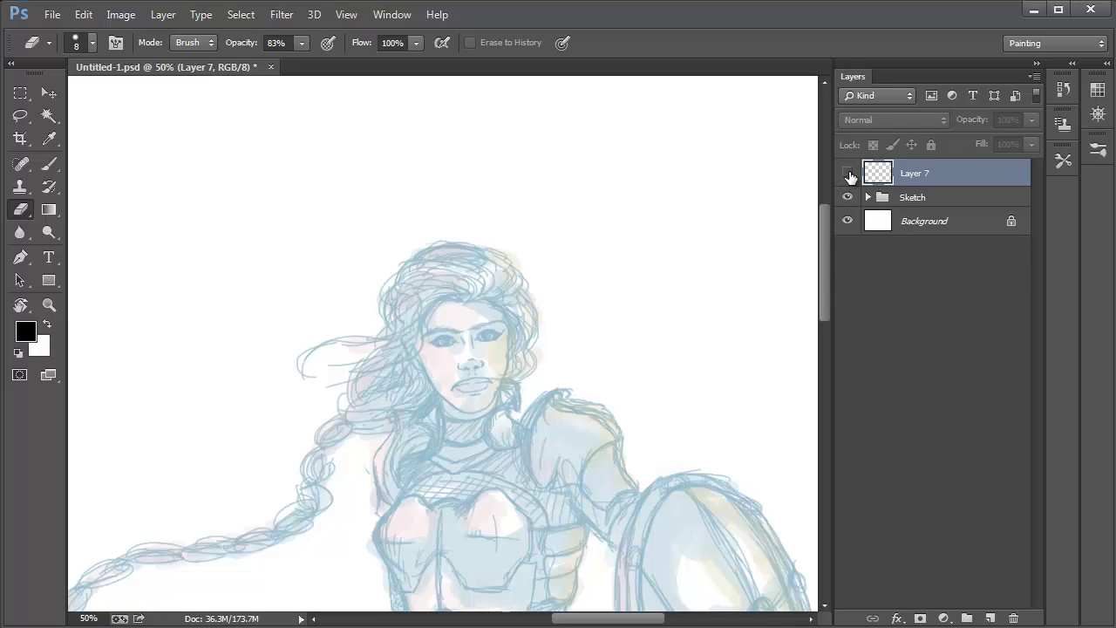
left_click(849, 175)
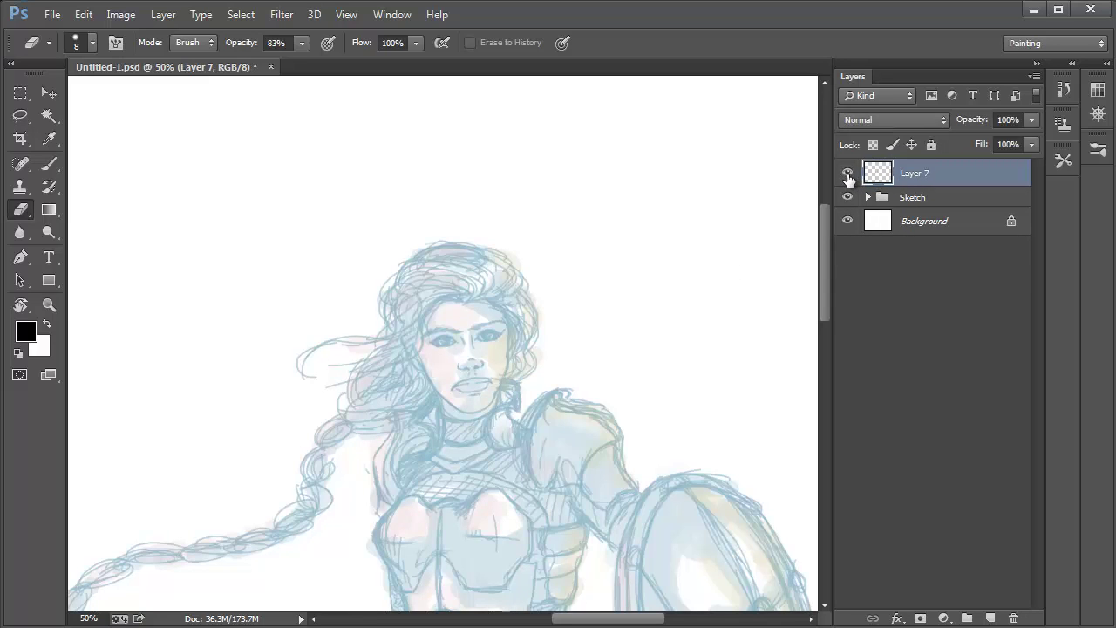
- Set the brush to 4 px at 94% opacity and ink the line between the lips with dark mouth corners
key("z")
left_click_drag(476, 381, 486, 372)
key("b")
right_click(459, 375)
left_click(329, 262)
right_click(477, 376)
type("4")
key("Return")
left_click_drag(284, 426, 266, 443)
left_click_drag(369, 43, 438, 61)
mouse_move(284, 426)
left_mouse_down()
mouse_move(266, 445)
mouse_move(419, 390)
left_mouse_up()
left_click_drag(571, 374, 454, 387)
left_click_drag(523, 379, 596, 381)
- Ink the upper and lower lip outlines and the short shadow line beneath the mouth, redoing the misplaced lower lip stroke
left_click_drag(279, 428, 457, 345)
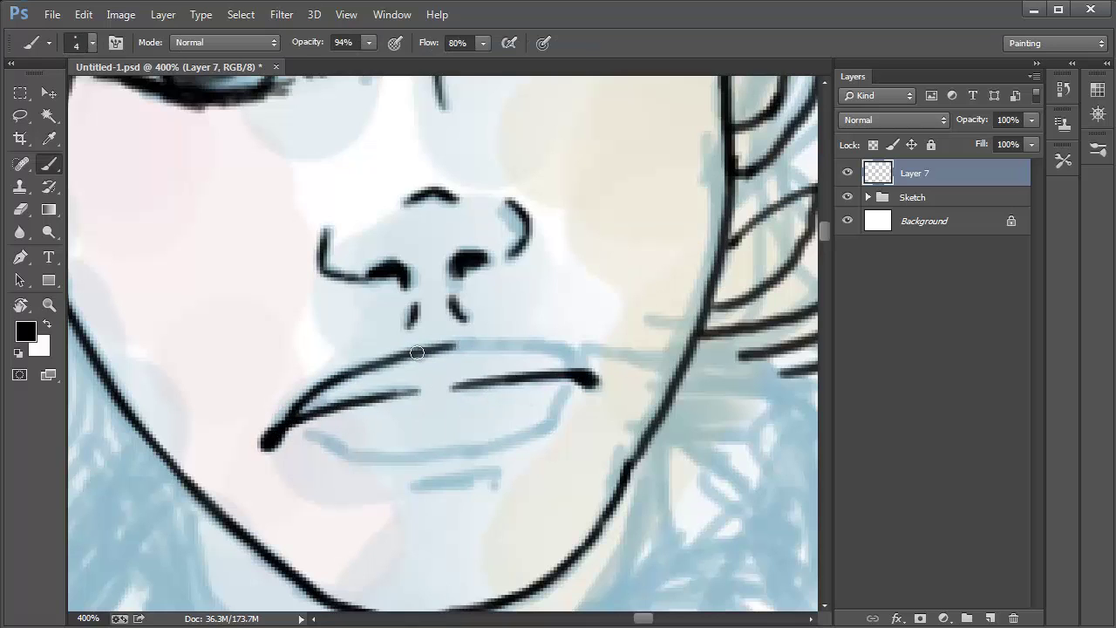
mouse_move(384, 362)
left_mouse_down()
mouse_move(570, 358)
mouse_move(571, 370)
left_mouse_up()
left_click_drag(308, 433, 421, 455)
key("ctrl+z")
mouse_move(309, 433)
left_mouse_down()
mouse_move(413, 454)
mouse_move(340, 456)
mouse_move(514, 443)
mouse_move(566, 403)
left_mouse_up()
left_click_drag(413, 485, 495, 471)
- Ink the curled collar flap on the braid side and the neck base curve, erasing stray parts of the lines
key("ctrl+minus")
key("ctrl+minus")
key("ctrl+minus")
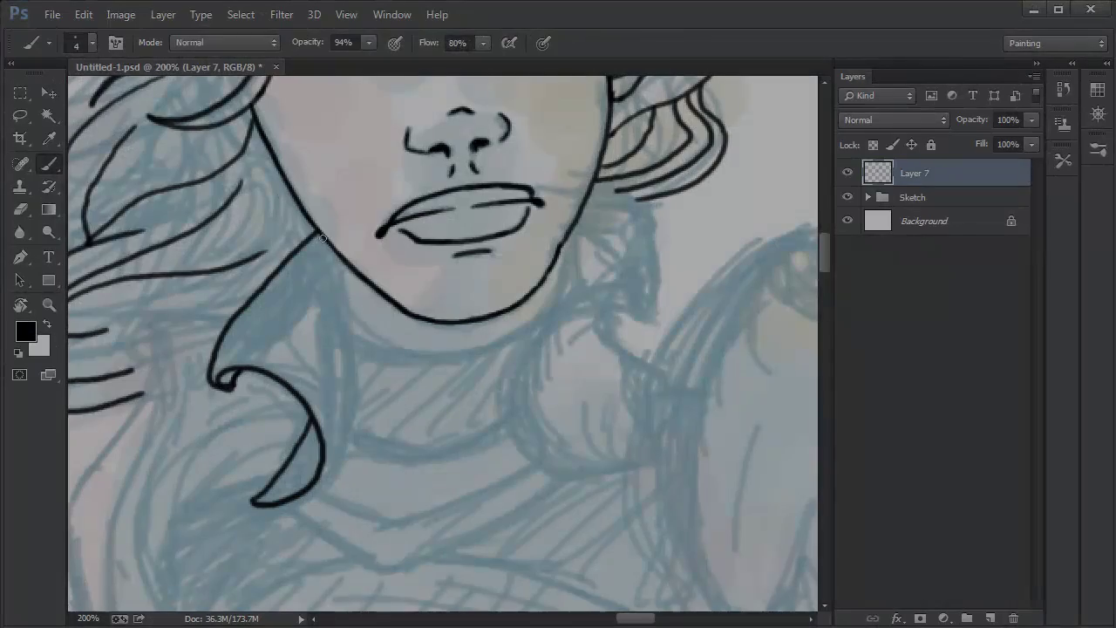
mouse_move(322, 237)
left_mouse_down()
mouse_move(345, 362)
mouse_move(315, 486)
left_mouse_up()
mouse_move(333, 312)
left_mouse_down()
mouse_move(521, 344)
mouse_move(431, 466)
mouse_move(520, 436)
left_mouse_up()
key("e")
key("ctrl+plus")
left_click_drag(332, 344, 343, 477)
key("b")
left_click_drag(311, 310, 317, 352)
- Begin inking the collar flap on the side away from the braid, undoing misplaced strokes along its outer edge
mouse_move(437, 383)
left_mouse_down()
mouse_move(414, 306)
mouse_move(230, 334)
left_mouse_up()
mouse_move(574, 245)
left_mouse_down()
mouse_move(495, 454)
mouse_move(566, 452)
left_mouse_up()
left_click_drag(568, 234, 578, 323)
mouse_move(583, 335)
left_mouse_down()
mouse_move(568, 344)
mouse_move(561, 328)
left_mouse_up()
left_click_drag(508, 144, 572, 284)
key("ctrl+z")
left_click_drag(505, 145, 584, 335)
key("ctrl+z")
- Complete the curled edges and fold lines of the collar flap away from the braid, undoing a stray stroke
left_click_drag(584, 155, 538, 159)
left_click_drag(519, 322, 584, 250)
left_click_drag(583, 248, 561, 355)
mouse_move(567, 275)
left_mouse_down()
mouse_move(609, 345)
mouse_move(646, 471)
left_mouse_up()
mouse_move(534, 148)
left_mouse_down()
mouse_move(581, 193)
mouse_move(551, 301)
left_mouse_up()
mouse_move(572, 283)
left_mouse_down()
mouse_move(530, 438)
mouse_move(515, 401)
mouse_move(568, 502)
left_mouse_up()
key("ctrl+z")
left_click_drag(504, 345, 532, 332)
left_click_drag(492, 487, 535, 463)
- Ink the upper edge of the V-shaped neckline band between the two collar flaps
left_click_drag(180, 282, 266, 269)
mouse_move(289, 204)
left_mouse_down()
mouse_move(274, 252)
mouse_move(181, 327)
left_mouse_up()
mouse_move(498, 406)
left_mouse_down()
mouse_move(461, 358)
mouse_move(433, 236)
left_mouse_up()
left_click_drag(230, 368, 350, 426)
left_click_drag(350, 426, 591, 321)
left_click_drag(352, 426, 590, 322)
- Ink the lower edge of the V-shaped neckline band, undoing and redrawing the misplaced stroke
left_click_drag(179, 401, 352, 502)
mouse_move(352, 502)
left_mouse_down()
mouse_move(735, 325)
mouse_move(665, 334)
left_mouse_up()
key("ctrl+z")
key("e")
key("b")
left_click_drag(181, 402, 299, 483)
key("ctrl+minus")
key("ctrl+minus")
key("ctrl+minus")
left_click_drag(582, 306, 566, 347)
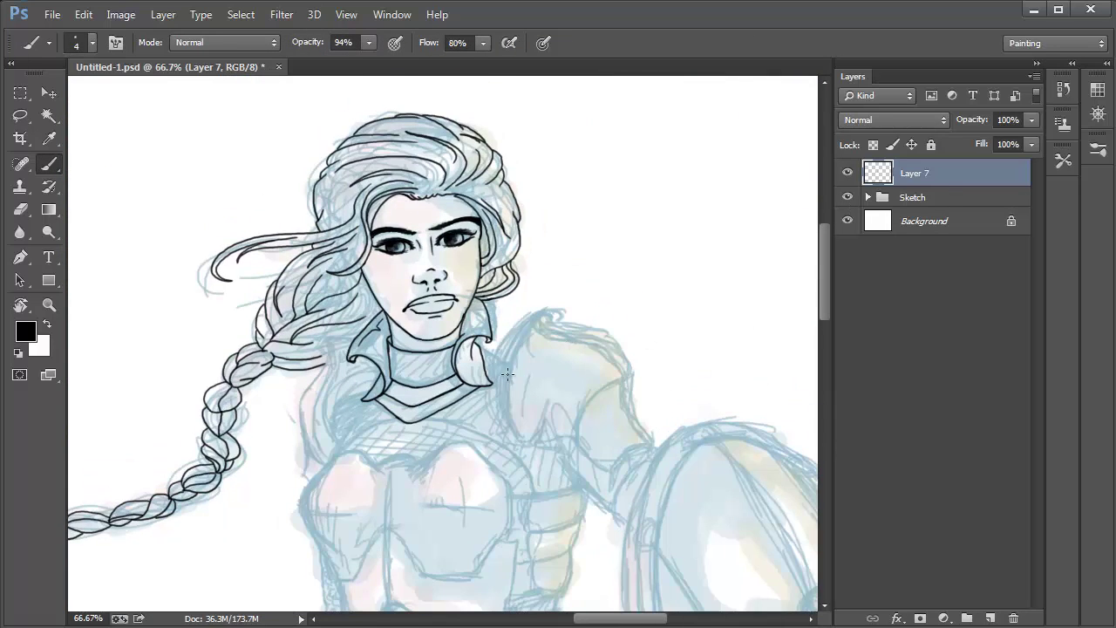
- Ink the main outline of the shield-side shoulder guard along the sketch, undoing a misplaced stroke
key("ctrl+space")
left_click(483, 353, "ctrl")
left_click(549, 365, "ctrl")
mouse_move(468, 180)
left_mouse_down()
mouse_move(399, 152)
mouse_move(411, 482)
mouse_move(424, 442)
left_mouse_up()
left_click_drag(424, 442, 346, 366)
mouse_move(346, 367)
left_mouse_down()
mouse_move(407, 496)
mouse_move(620, 241)
mouse_move(582, 347)
left_mouse_up()
mouse_move(281, 202)
left_mouse_down()
mouse_move(366, 200)
mouse_move(344, 224)
mouse_move(498, 269)
left_mouse_up()
key("ctrl+z")
- Undo misplaced strokes on the shoulder armor, redraw the long edge line and erase its overlapping end
mouse_move(332, 199)
left_mouse_down()
mouse_move(582, 340)
mouse_move(570, 317)
mouse_move(475, 260)
mouse_move(582, 346)
left_mouse_up()
key("ctrl+z")
key("ctrl+z")
key("ctrl+z")
key("ctrl+z")
mouse_move(331, 200)
left_mouse_down()
mouse_move(471, 268)
mouse_move(583, 353)
left_mouse_up()
key("e")
mouse_move(583, 351)
left_mouse_down()
mouse_move(575, 332)
mouse_move(583, 388)
left_mouse_up()
- Ink the remaining shoulder and upper-arm plate edges, undoing misplaced strokes and erasing the stray overlaps
key("b")
left_click_drag(561, 308, 583, 392)
left_click_drag(418, 262, 450, 311)
mouse_move(353, 249)
left_mouse_down()
mouse_move(593, 338)
mouse_move(619, 401)
left_mouse_up()
key("ctrl+z")
key("ctrl+z")
mouse_move(353, 249)
left_mouse_down()
mouse_move(615, 382)
mouse_move(616, 440)
left_mouse_up()
key("ctrl+z")
key("e")
mouse_move(436, 310)
left_mouse_down()
mouse_move(548, 336)
mouse_move(610, 397)
left_mouse_up()
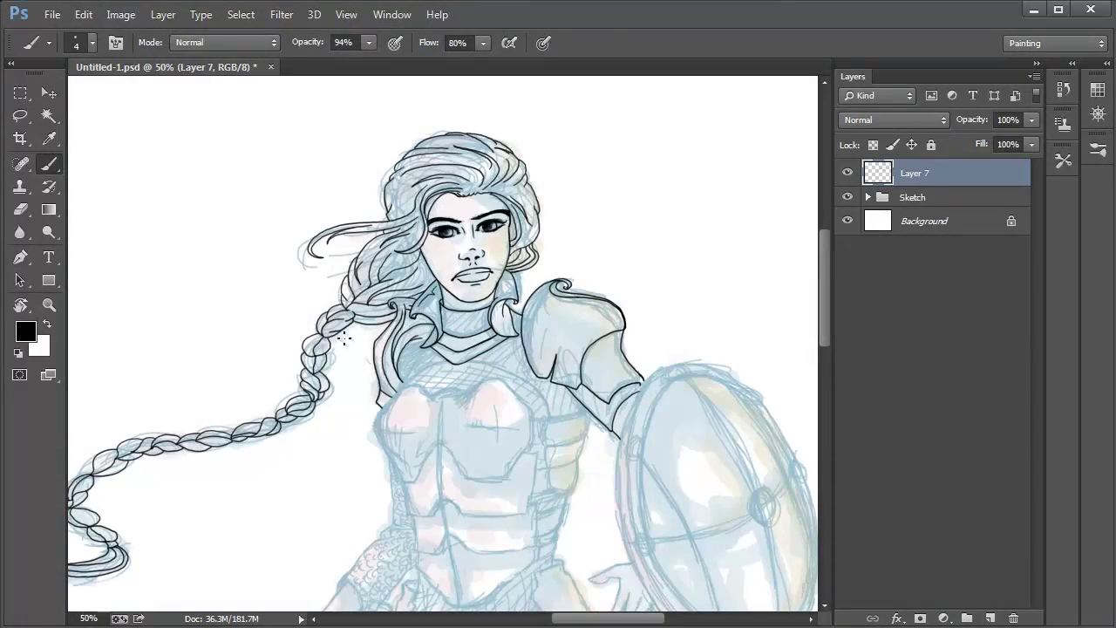
- Ink the straight inner upper edge of the shield-side breastplate cup, undoing a misplaced stroke
key("z")
left_click(479, 428)
left_click(413, 363)
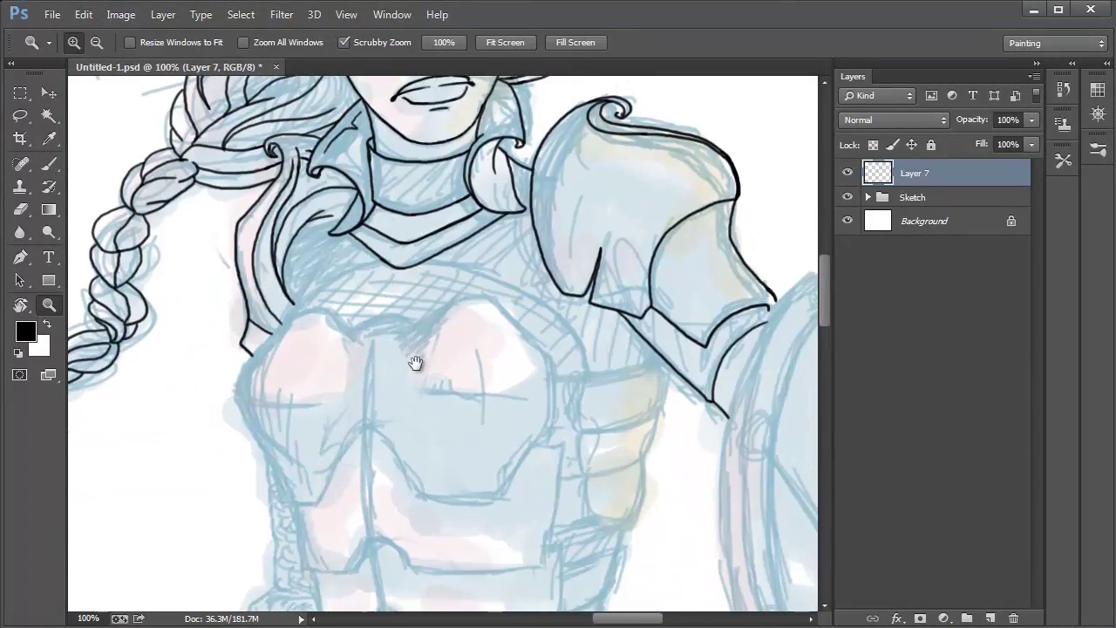
left_click(448, 393)
key("b")
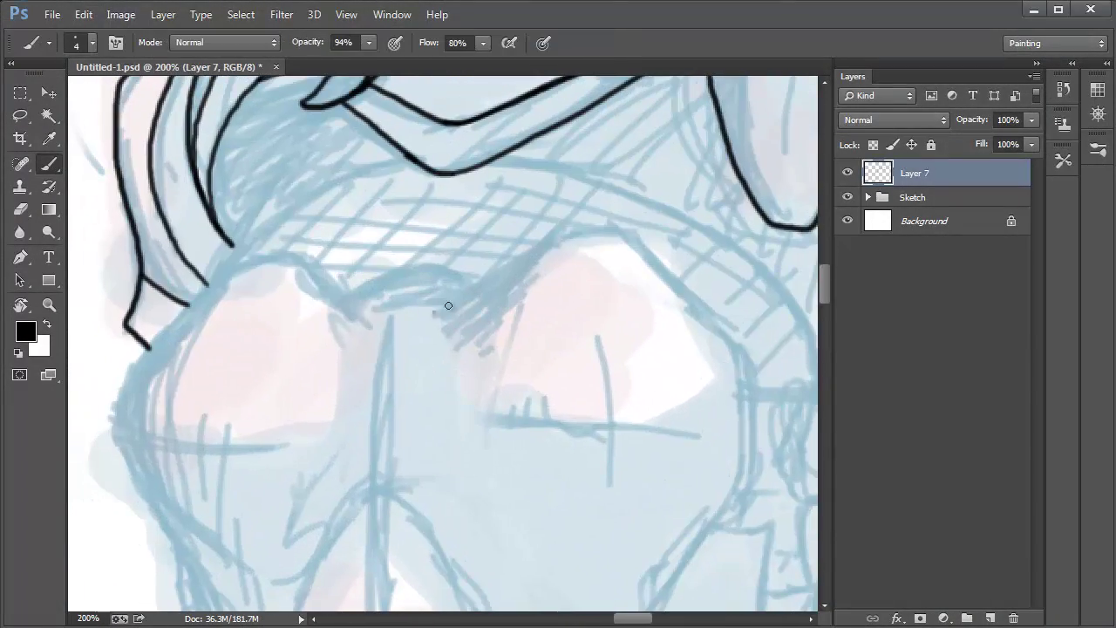
key("ctrl+z")
left_click(549, 242, "shift")
left_click(436, 315, "shift")
left_click_drag(582, 235, 497, 247)
left_click(473, 248, "shift")
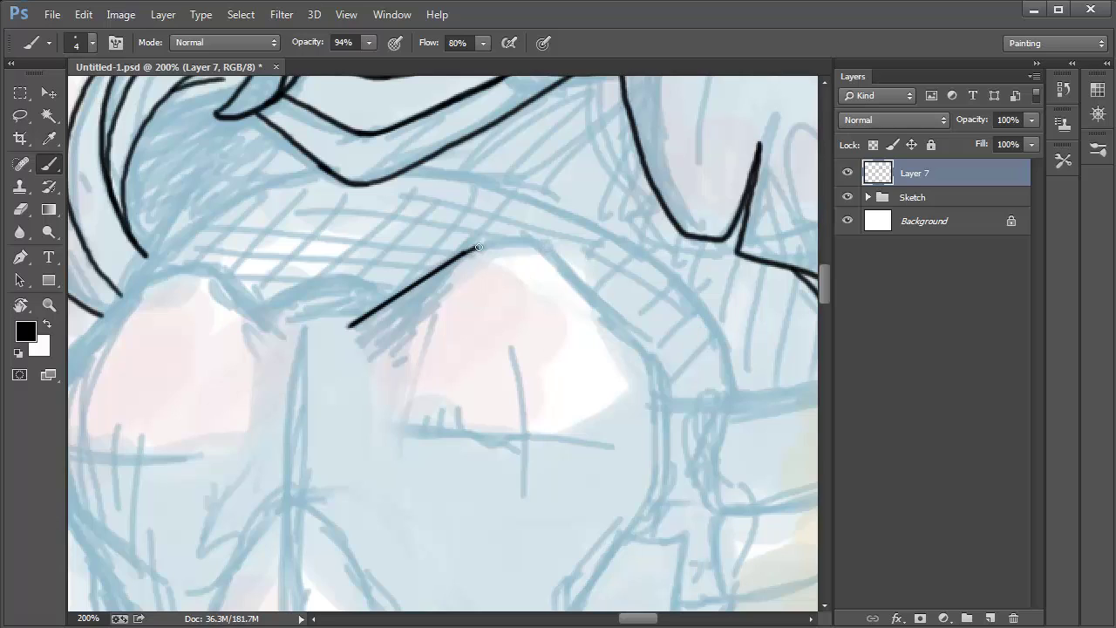
- Continue the shield-side breastplate cup with straight line segments across its top and down its outer slope
left_click(644, 350, "shift")
left_click(554, 261, "shift")
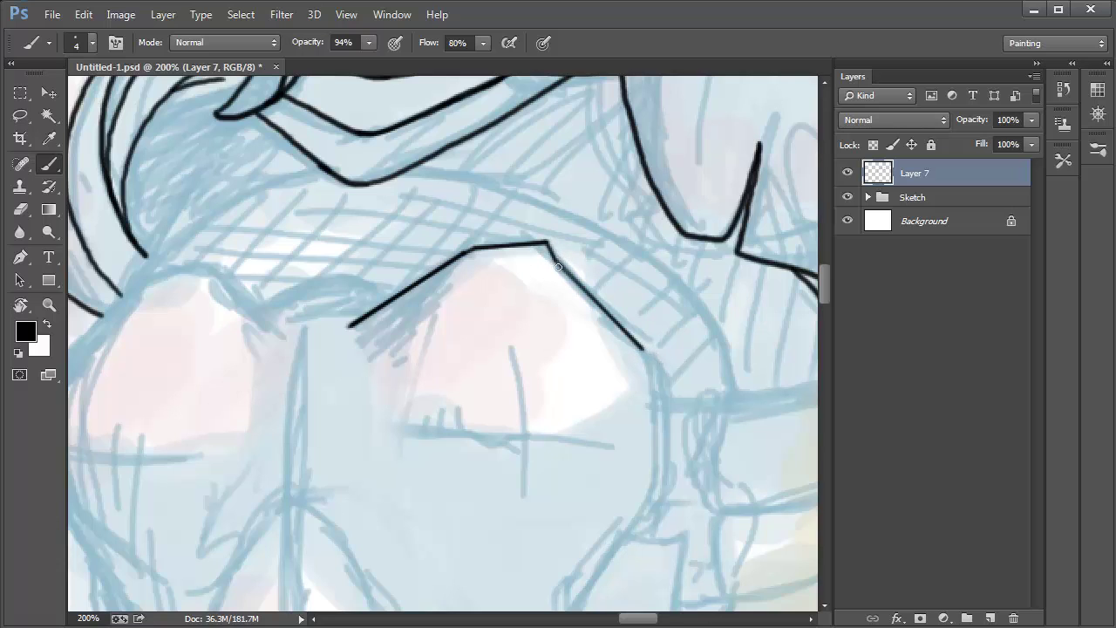
left_click(645, 348, "shift")
left_click_drag(678, 424, 557, 313)
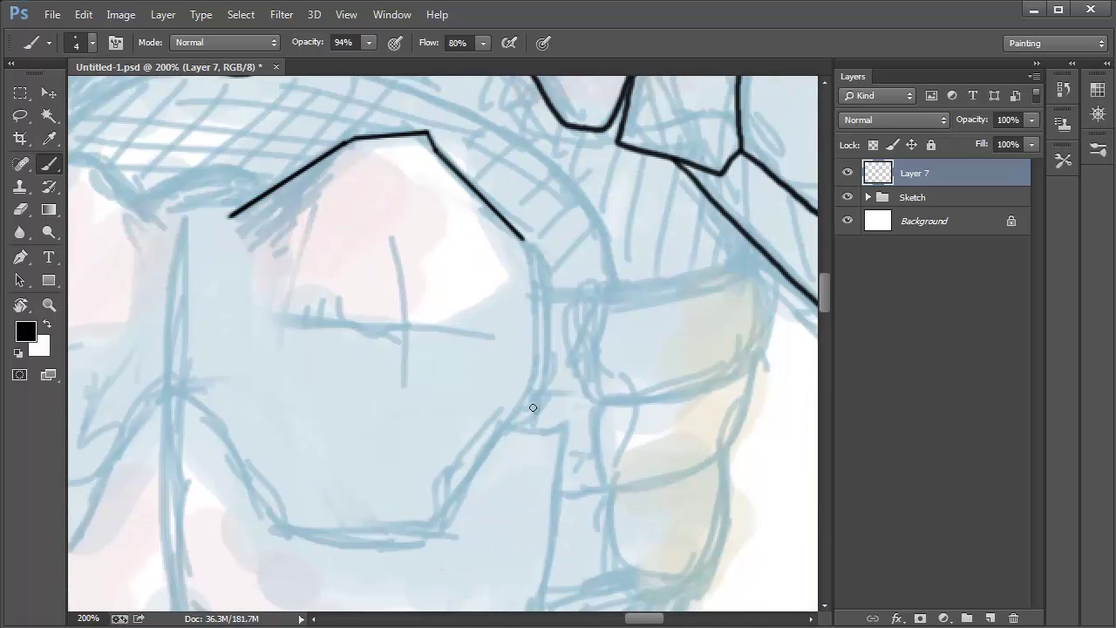
left_click_drag(496, 410, 589, 386)
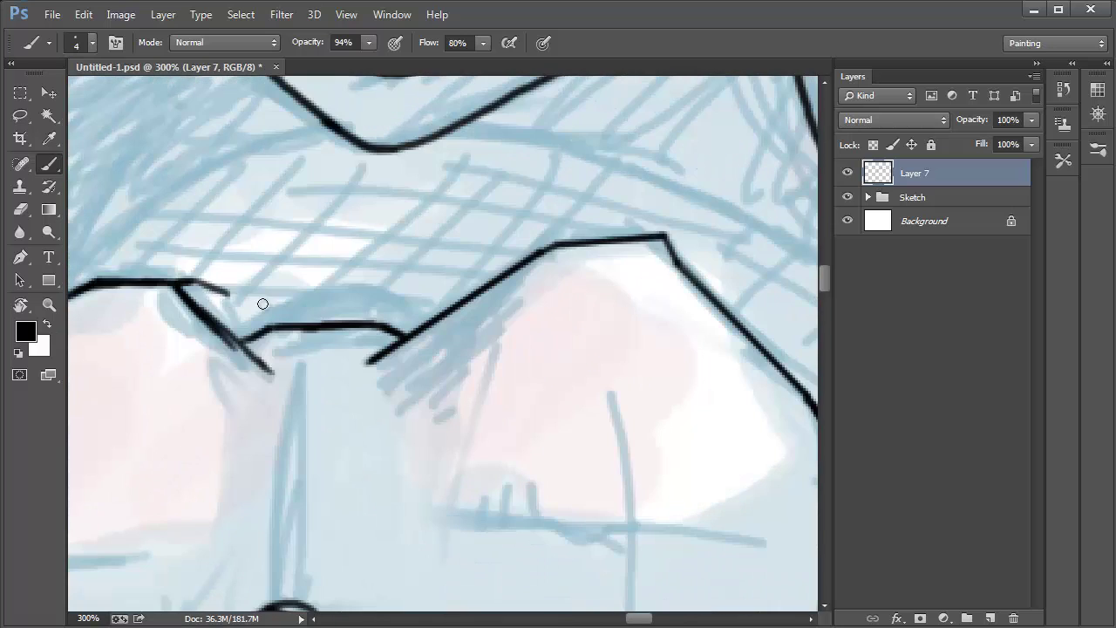
- Ink a second rim line along the breastplate's upper edge at the braid-side cup and centre bridge, undoing a stray stroke
key("ctrl+z")
left_click_drag(197, 281, 257, 329)
left_click_drag(362, 322, 280, 328)
left_click_drag(557, 347, 251, 331)
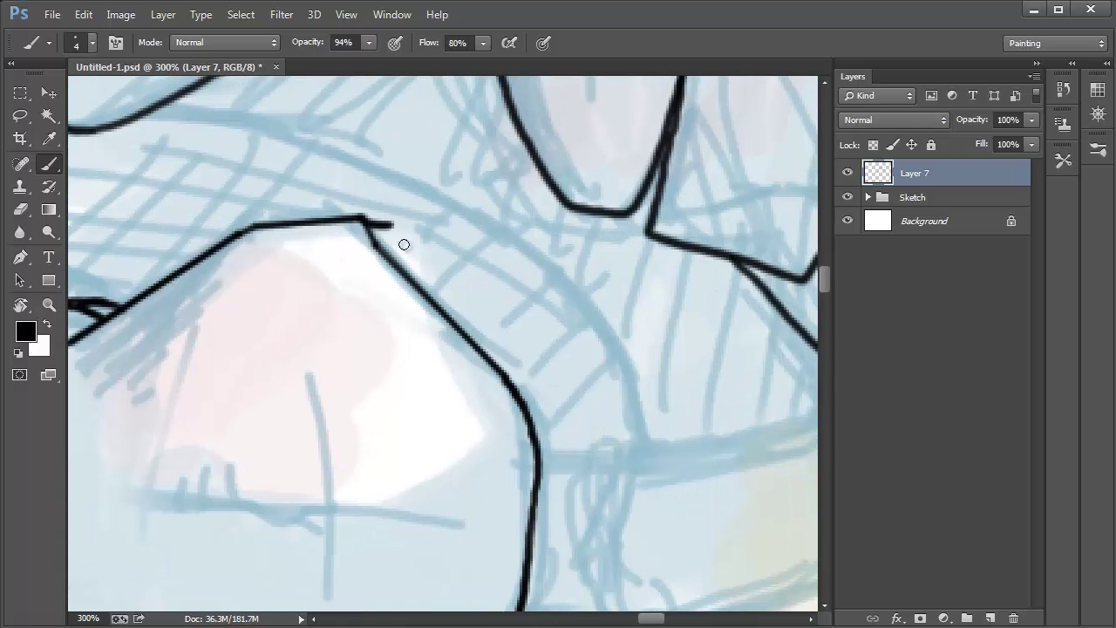
- Add a parallel rim line down the outer slope of the shield-side breastplate cup, erasing and redrawing uneven parts
left_click_drag(407, 255, 462, 309)
key("e")
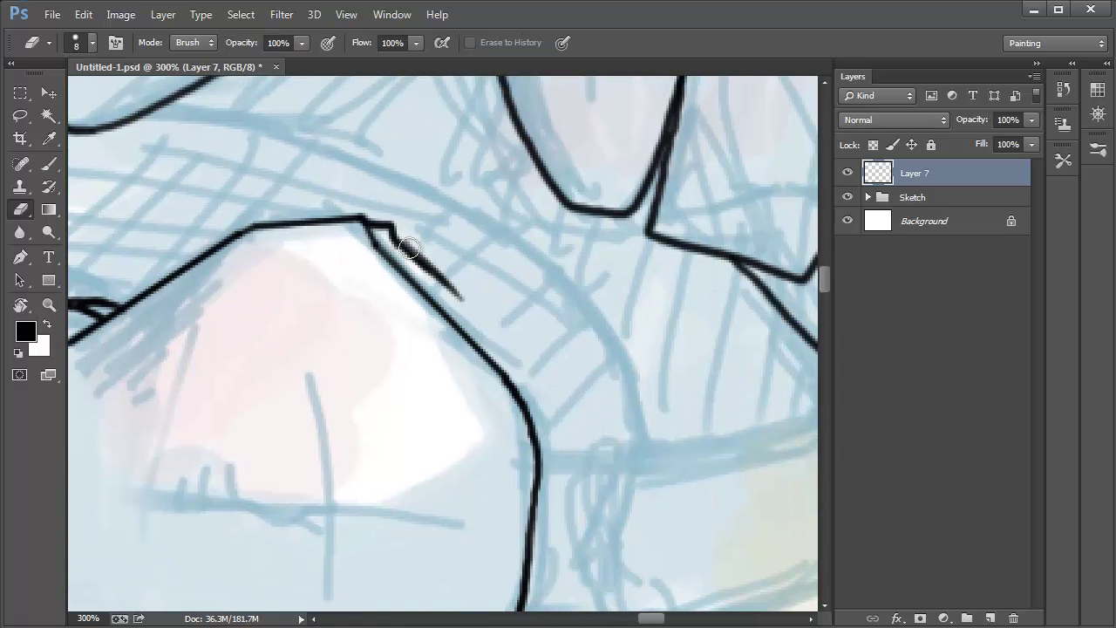
mouse_move(401, 242)
left_mouse_down()
mouse_move(493, 323)
mouse_move(431, 268)
mouse_move(476, 315)
mouse_move(511, 331)
left_mouse_up()
key("b")
key("e")
key("b")
mouse_move(394, 240)
left_mouse_down()
mouse_move(523, 359)
mouse_move(552, 400)
mouse_move(554, 427)
left_mouse_up()
left_click_drag(541, 385, 556, 435)
mouse_move(571, 449)
left_mouse_down()
mouse_move(549, 299)
mouse_move(514, 226)
mouse_move(538, 290)
left_mouse_up()
key("e")
key("b")
left_click_drag(566, 328, 580, 145)
- Set the brush size to 3 px and ink thin contour lines across the breastplate cups, undoing misplaced strokes
left_click_drag(353, 494, 411, 471)
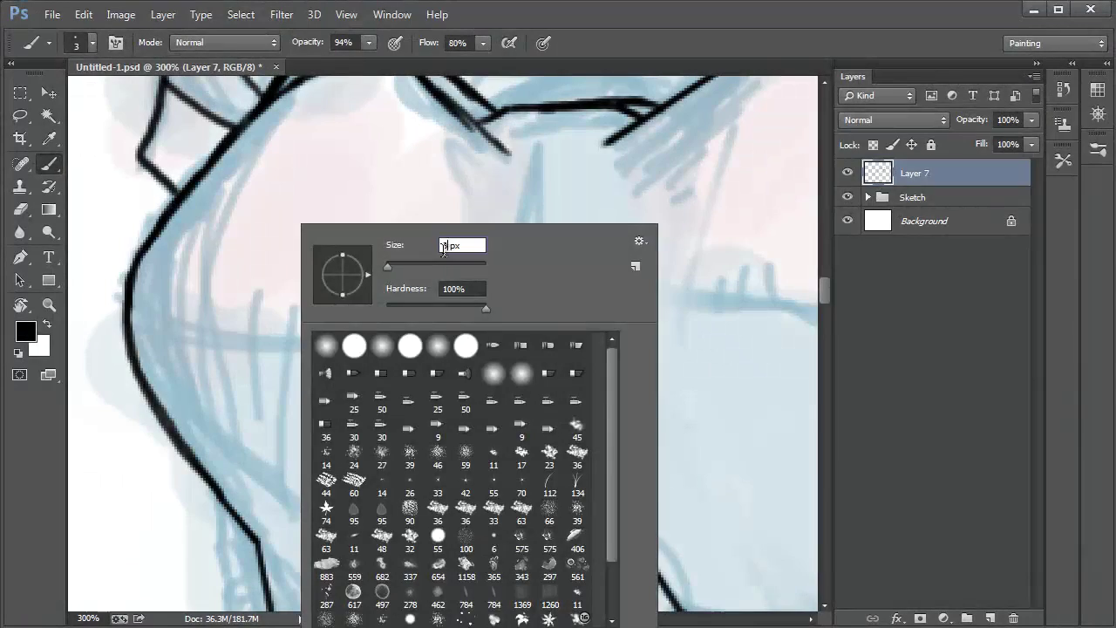
key("Return")
left_click_drag(128, 307, 384, 336)
mouse_move(537, 145)
left_mouse_down()
mouse_move(506, 312)
mouse_move(516, 307)
mouse_move(518, 335)
mouse_move(516, 307)
left_mouse_up()
key("ctrl+z")
key("ctrl+z")
key("ctrl+z")
left_click_drag(568, 393, 307, 393)
left_click_drag(423, 319, 713, 290)
- Ink the thin centre ridge down the abdominal plates, undoing and redrawing misplaced strokes, and toggle the Sketch group's visibility
left_click_drag(628, 255, 635, 371)
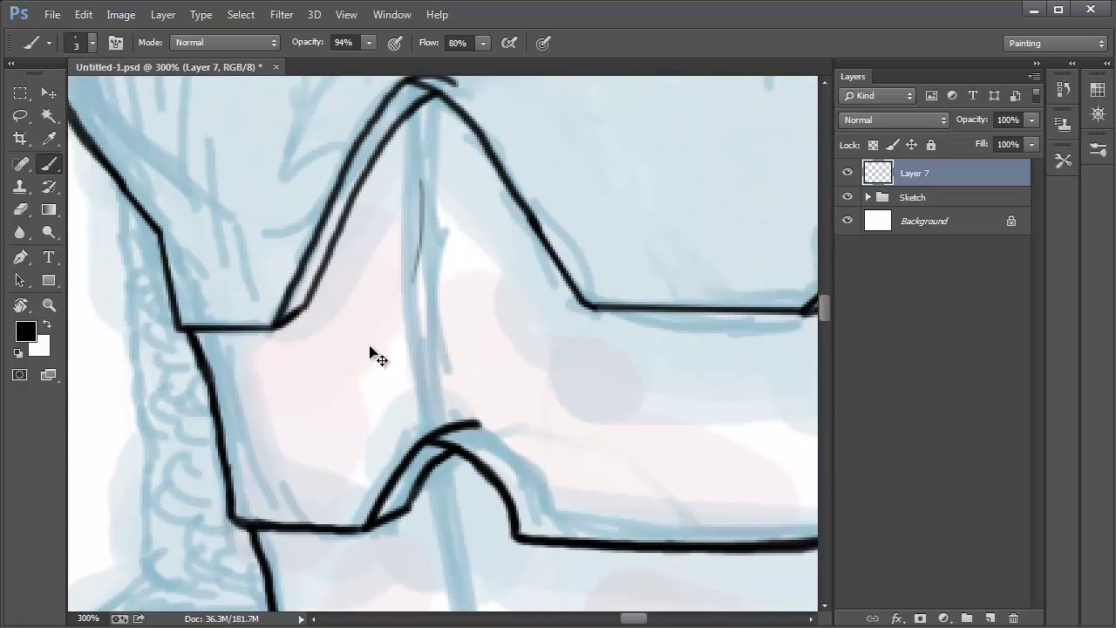
key("ctrl+z")
left_click_drag(414, 137, 421, 378)
left_click_drag(405, 180, 400, 179)
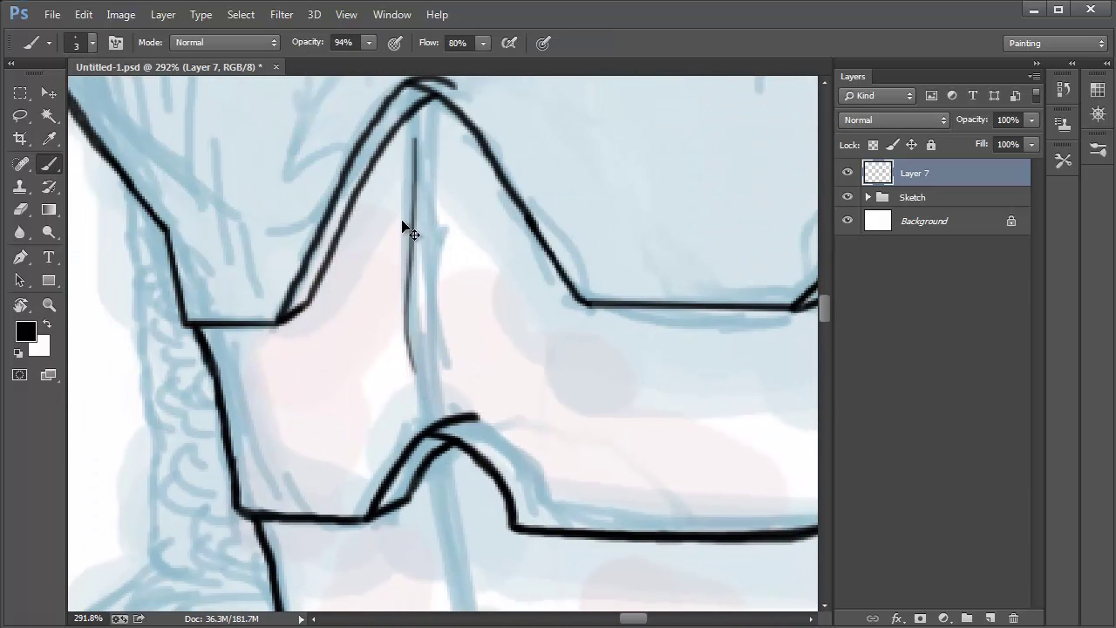
key("ctrl+z")
left_click_drag(417, 132, 427, 349)
left_click_drag(428, 219, 431, 313)
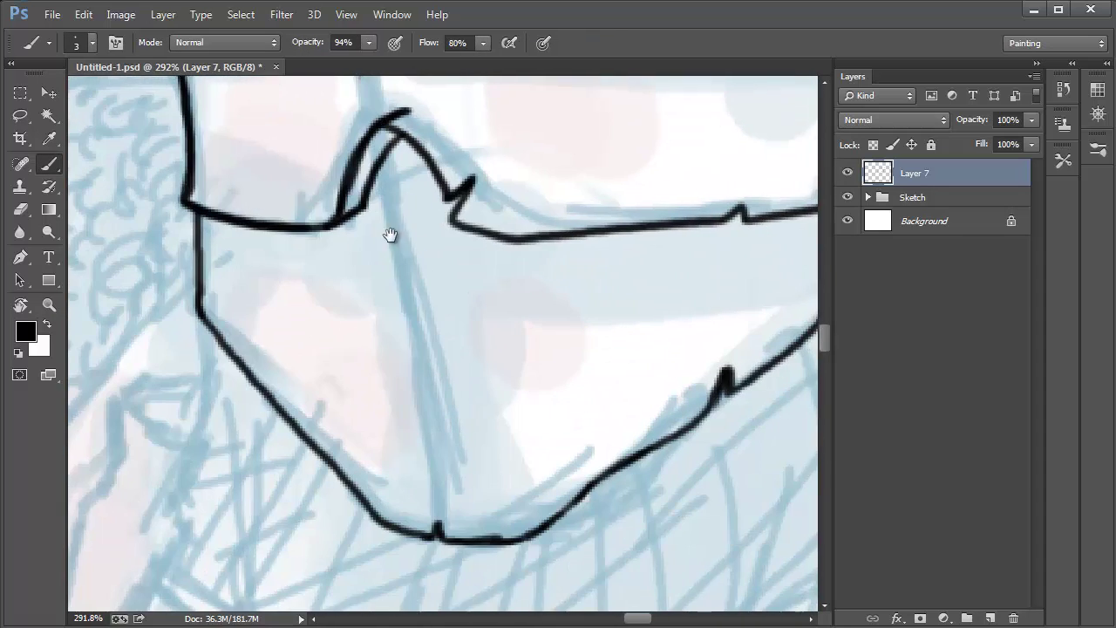
left_click_drag(383, 225, 417, 427)
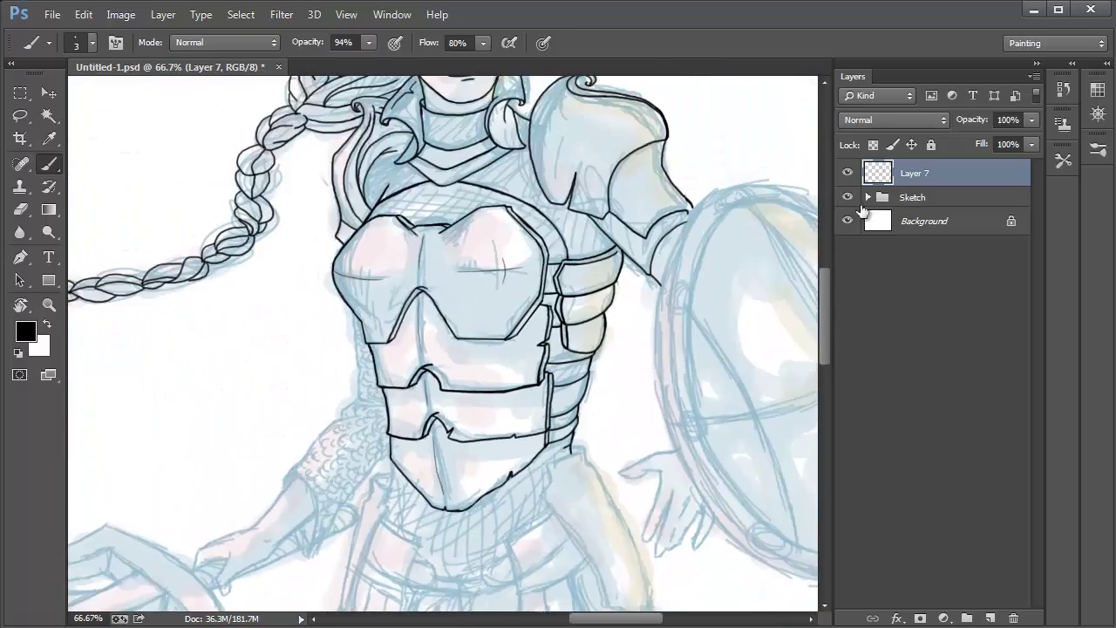
left_click(846, 197)
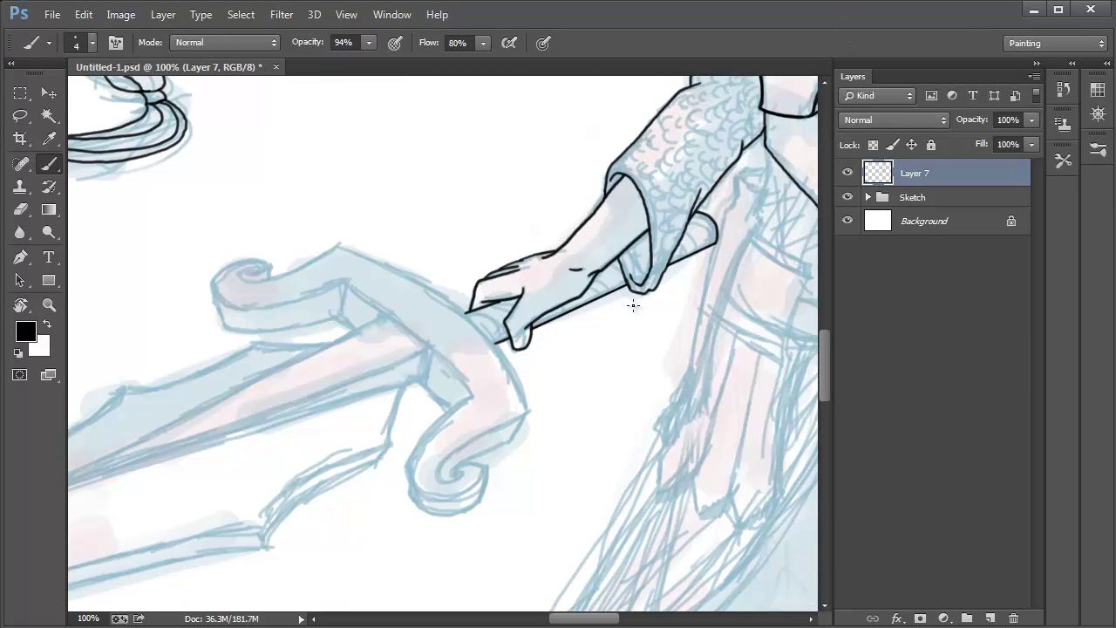
- Create a new layer above Layer 7 for the sword's line art
mouse_move(451, 361)
left_mouse_down()
mouse_move(487, 361)
mouse_move(477, 362)
left_mouse_up()
key("z")
left_click(476, 358)
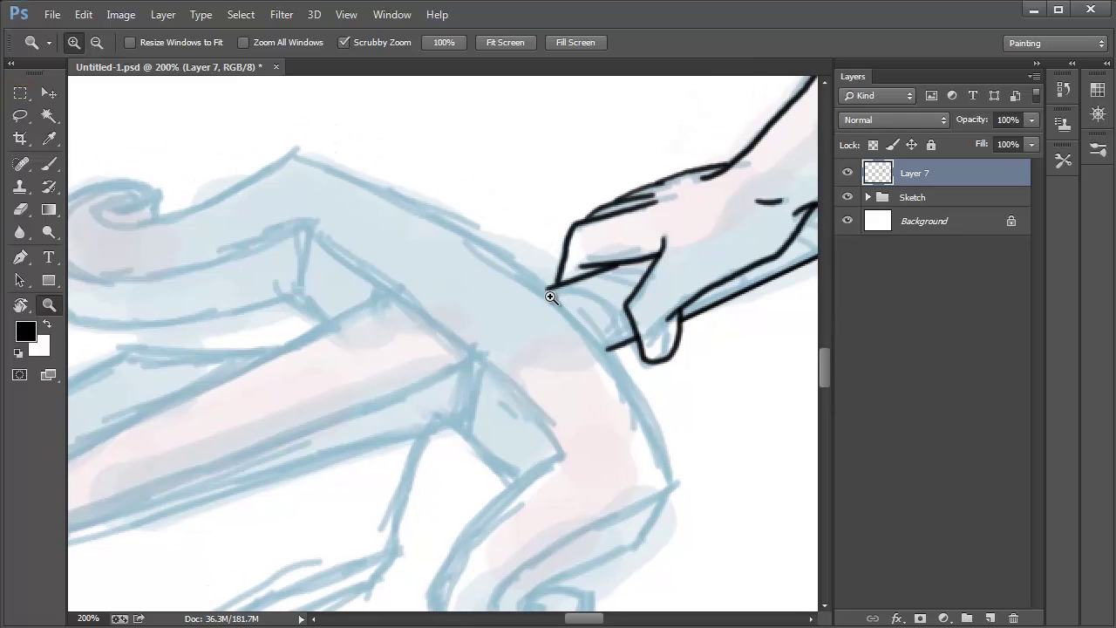
key("ctrl+minus")
key("ctrl+minus")
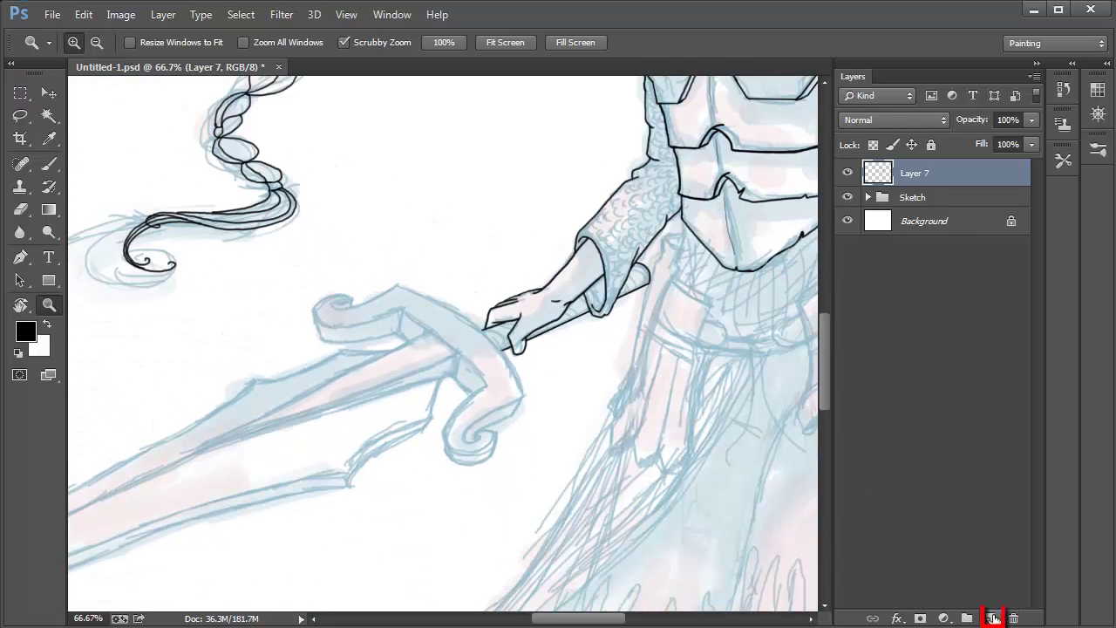
left_click(992, 617)
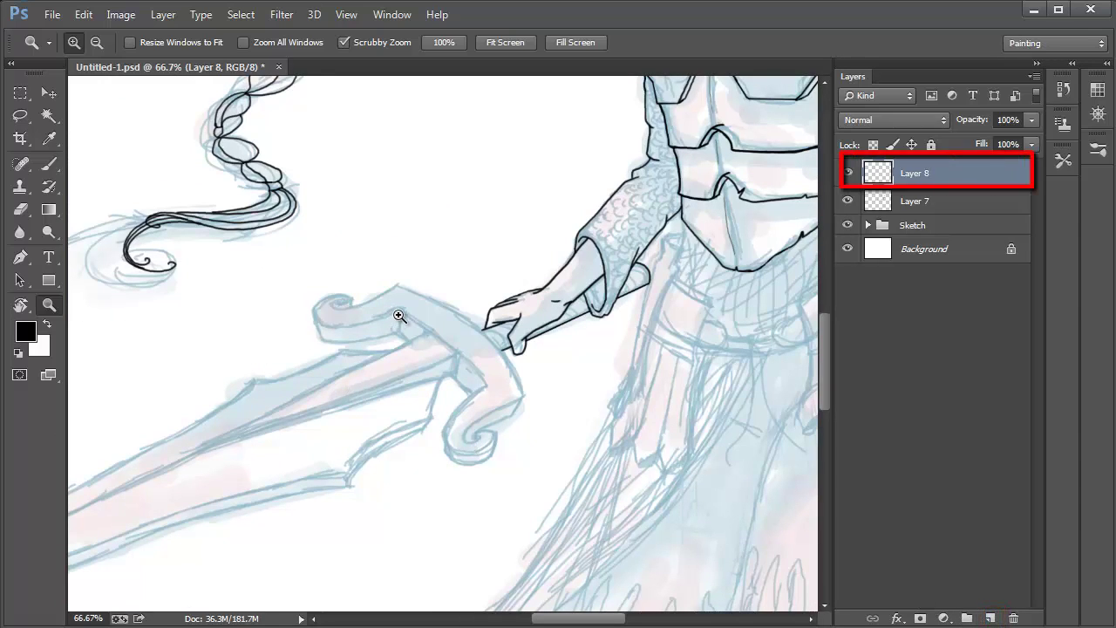
key("b")
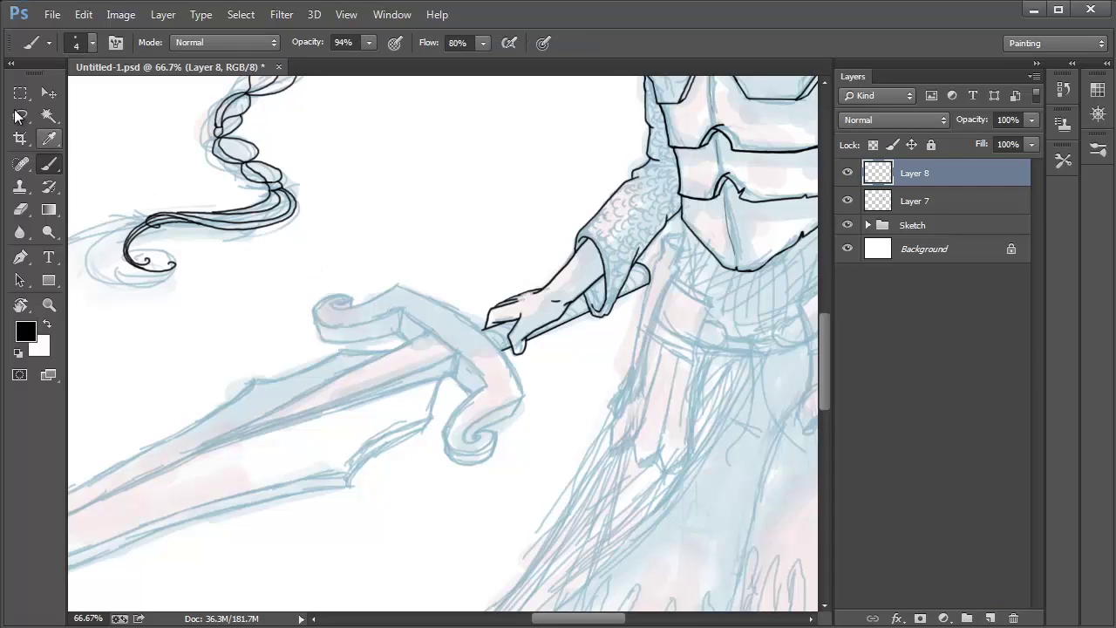
- Make a circular selection over the sword blade and crossguard with the Elliptical Marquee tool
left_click(22, 98)
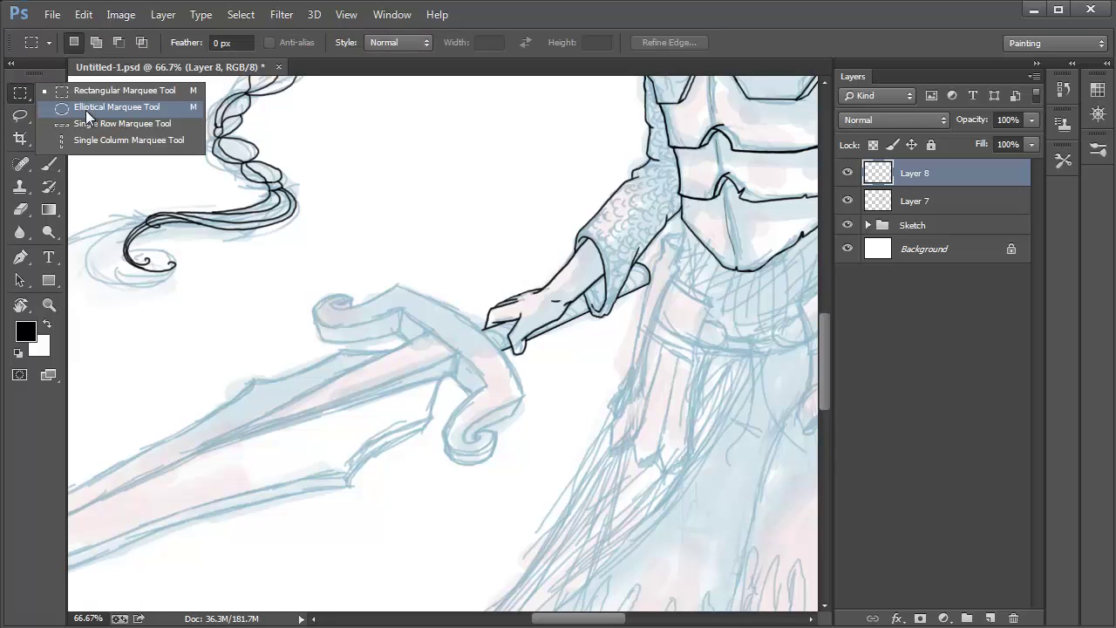
left_click(87, 108)
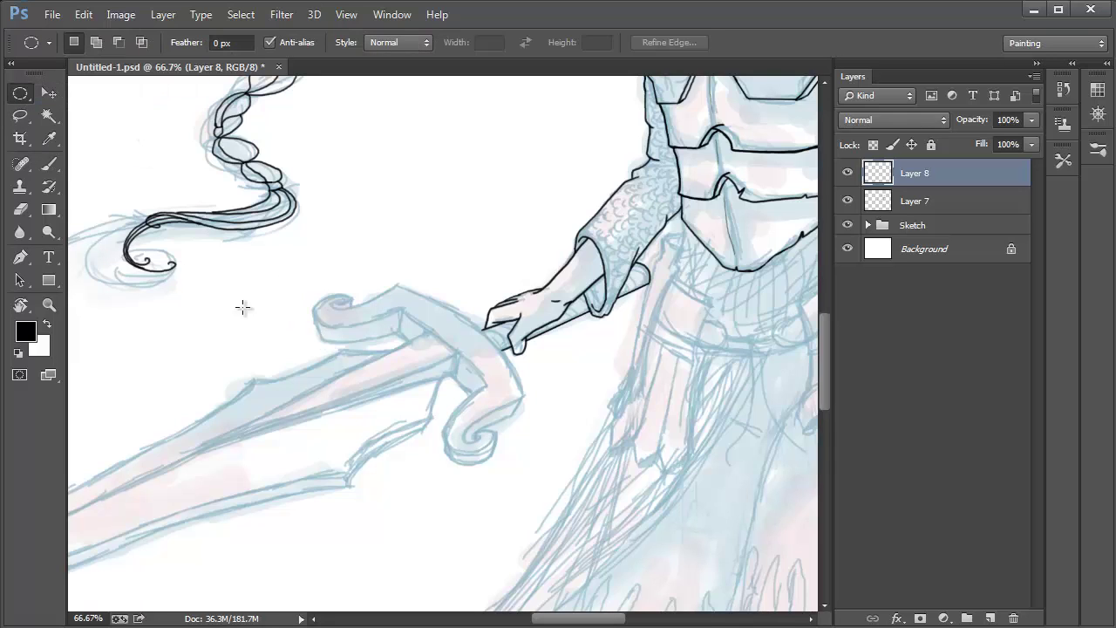
left_click_drag(227, 298, 440, 516)
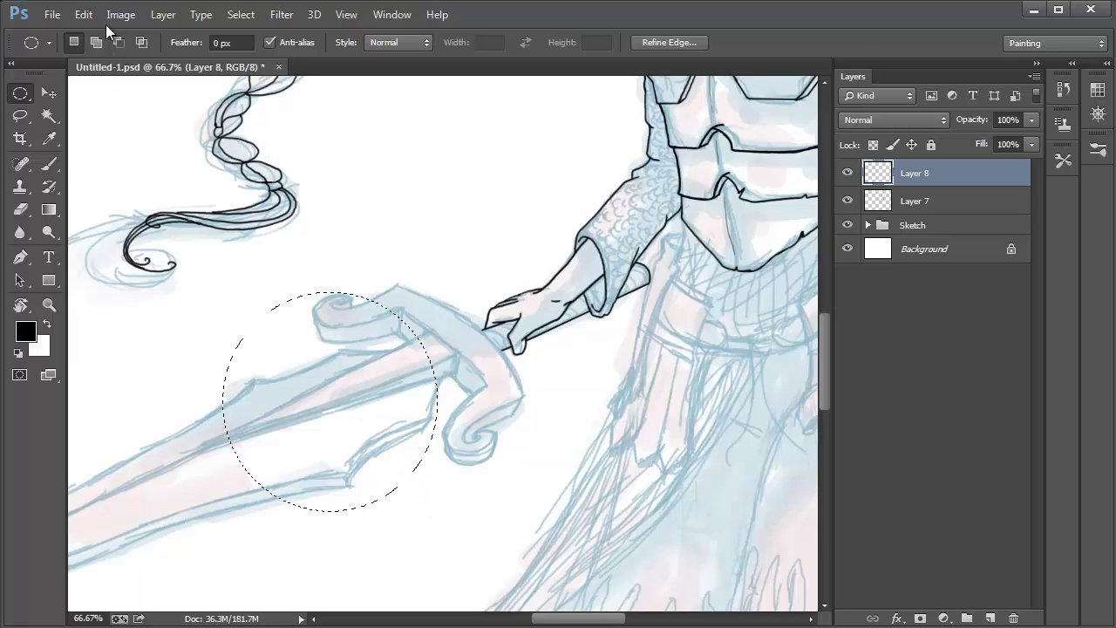
- Stroke the circular selection with a 4 px black line centred on its edge and deselect it
left_click(85, 15)
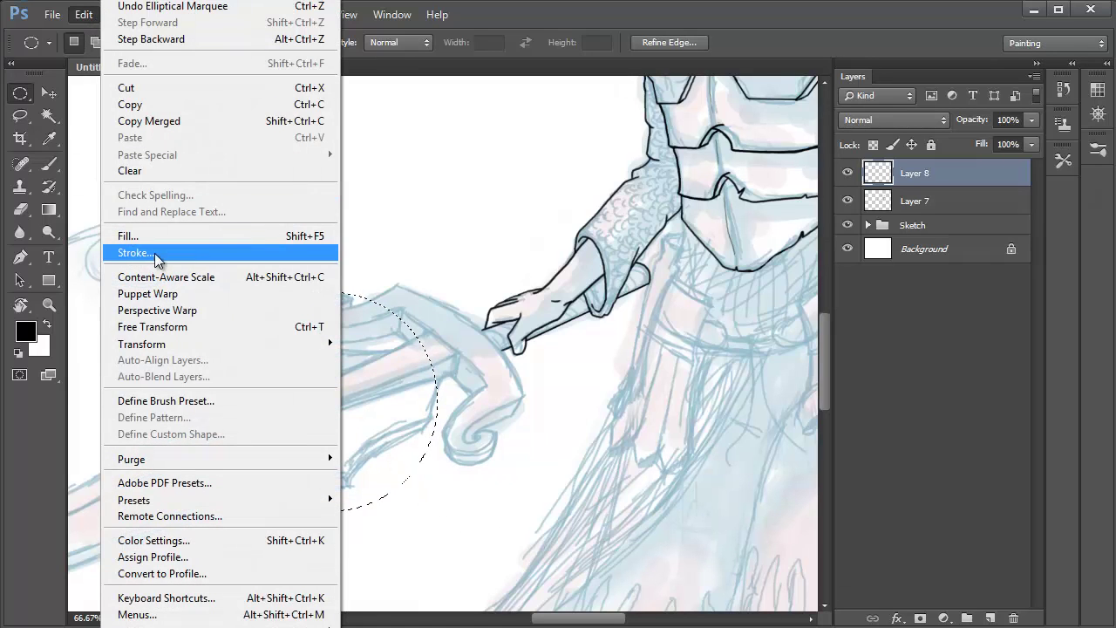
left_click(161, 254)
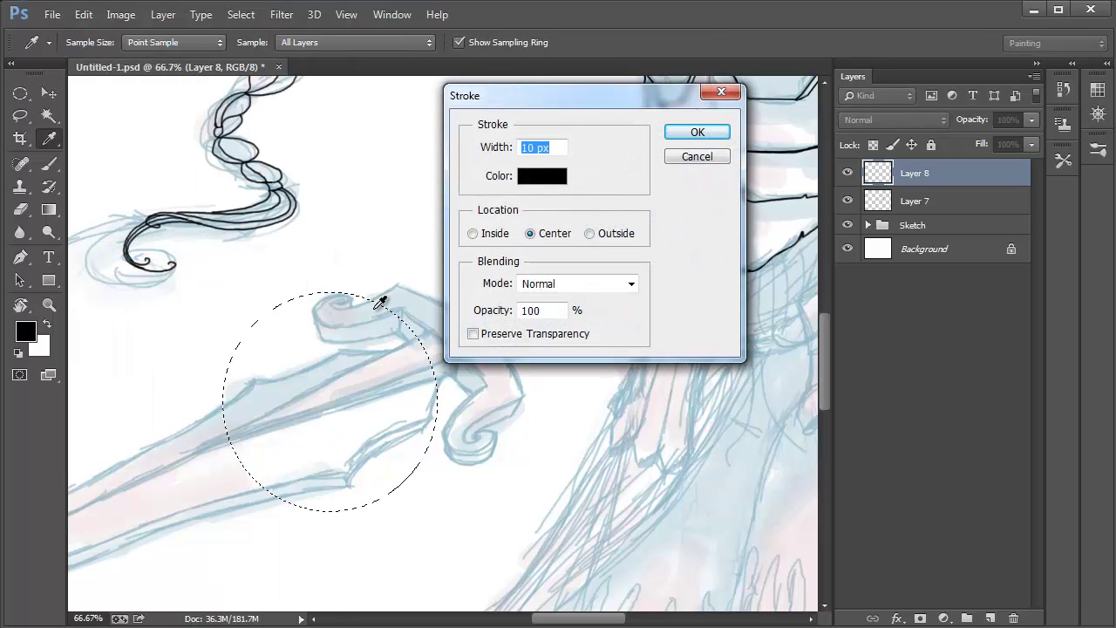
type("4")
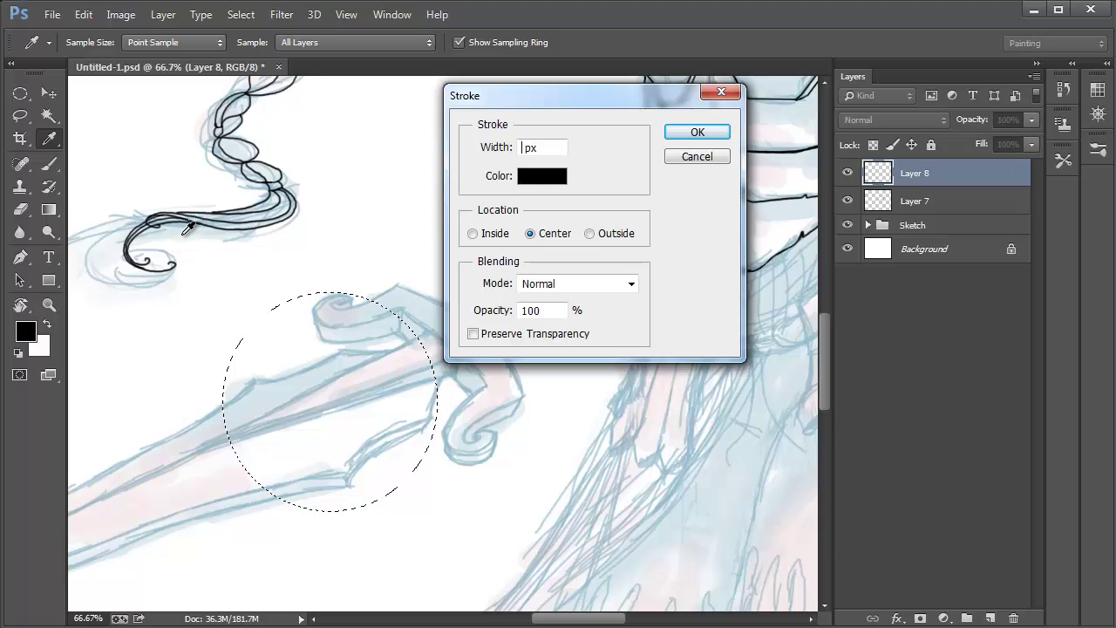
key("Return")
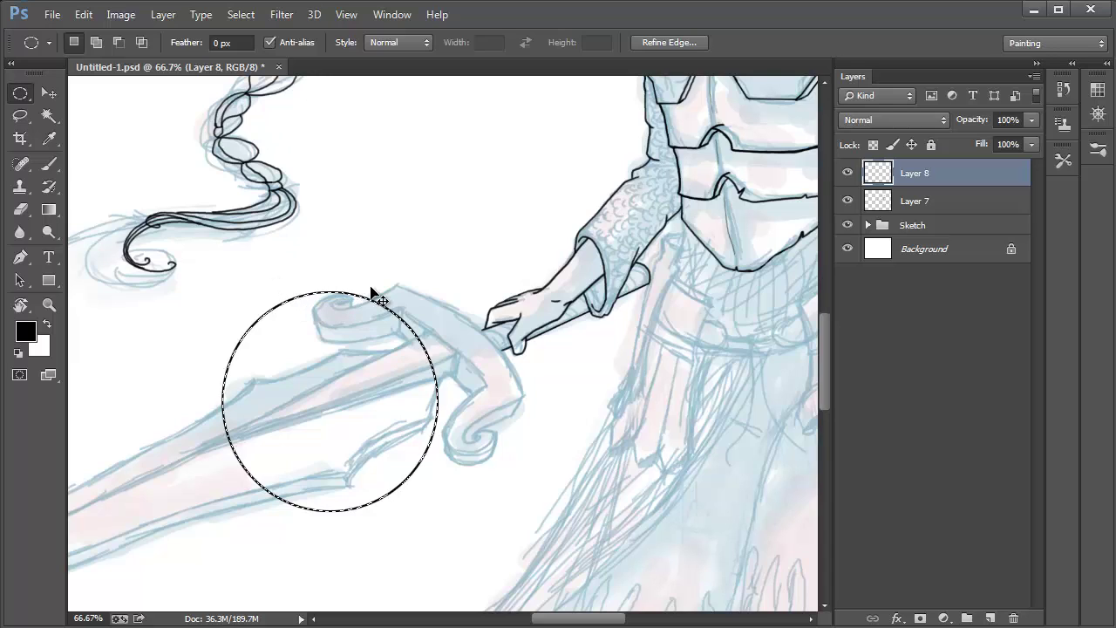
key("ctrl+d")
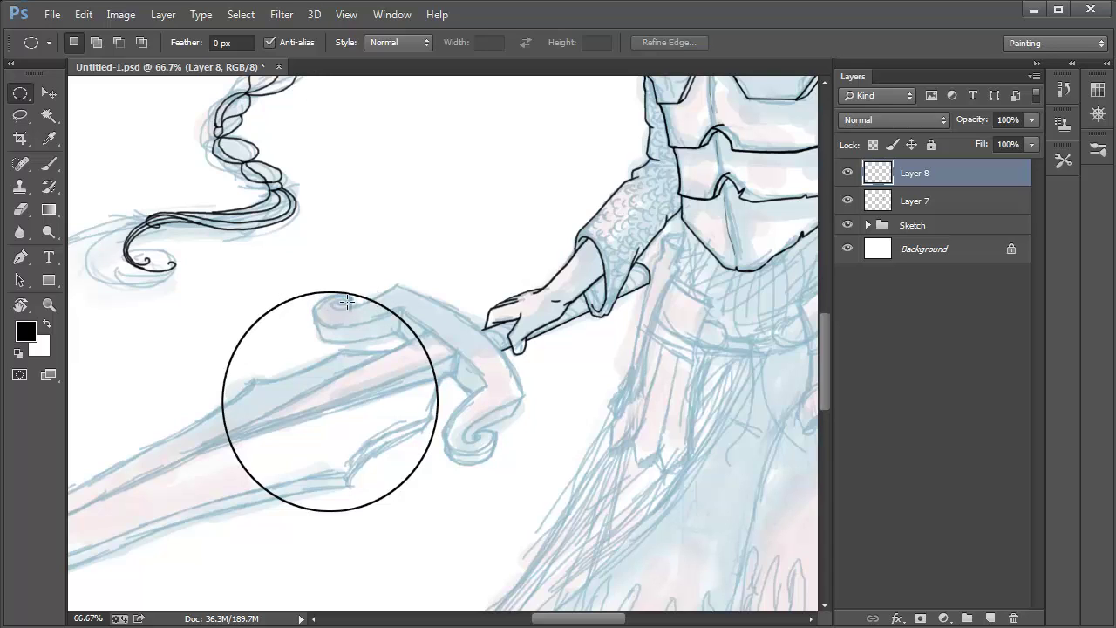
- Free-transform the circle to 65.68% width, rotate it to -42.67° and move it over the sword's crossguard
key("ctrl+t")
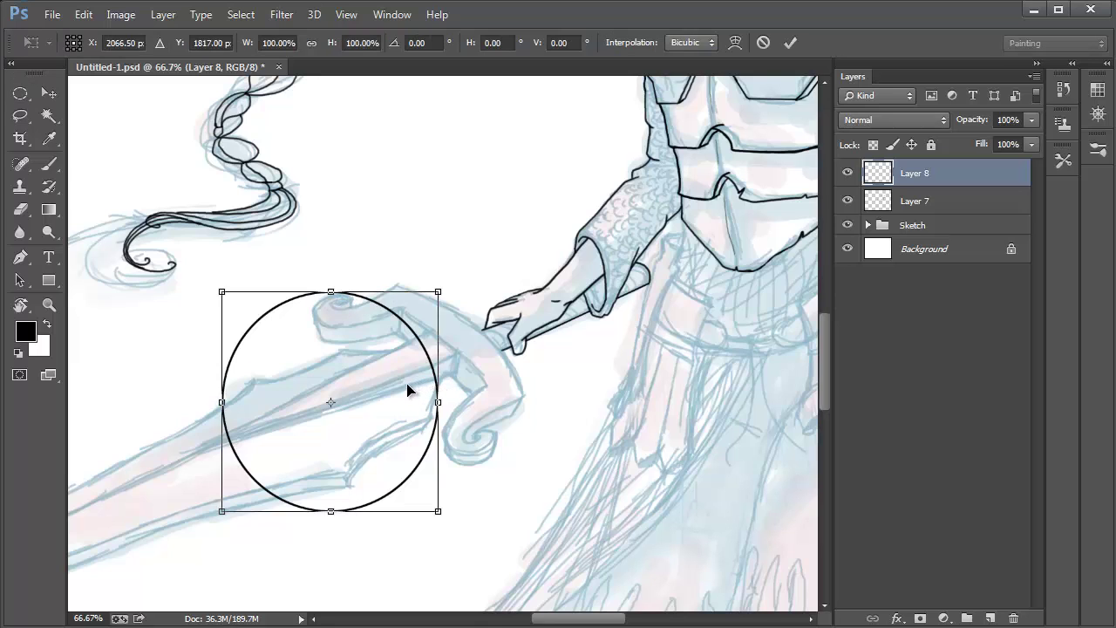
left_click_drag(420, 393, 488, 392)
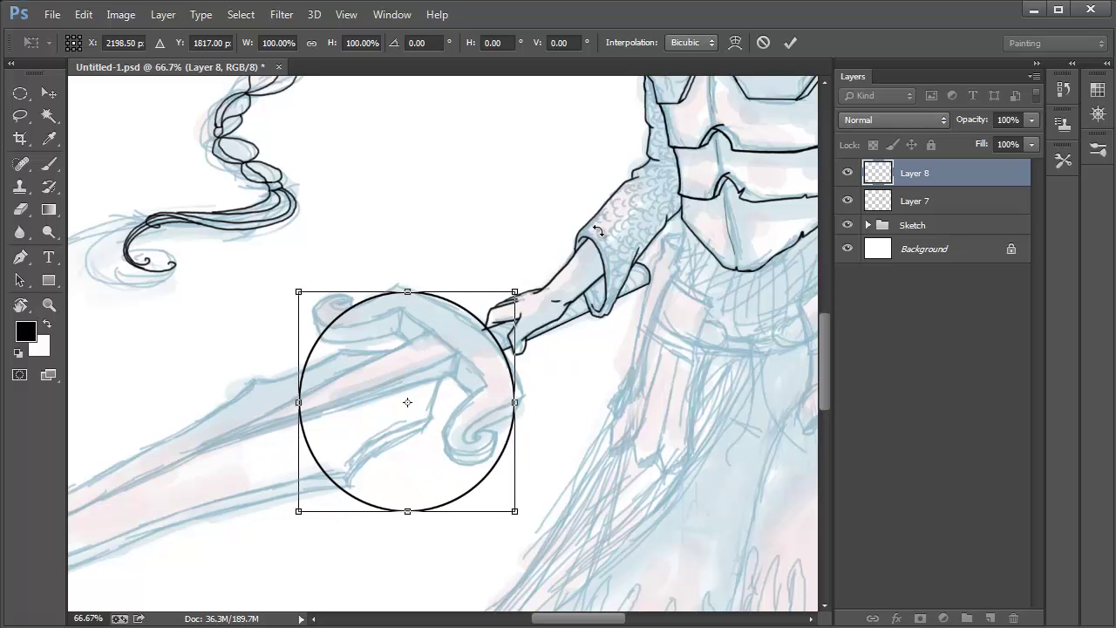
key("ctrl+plus")
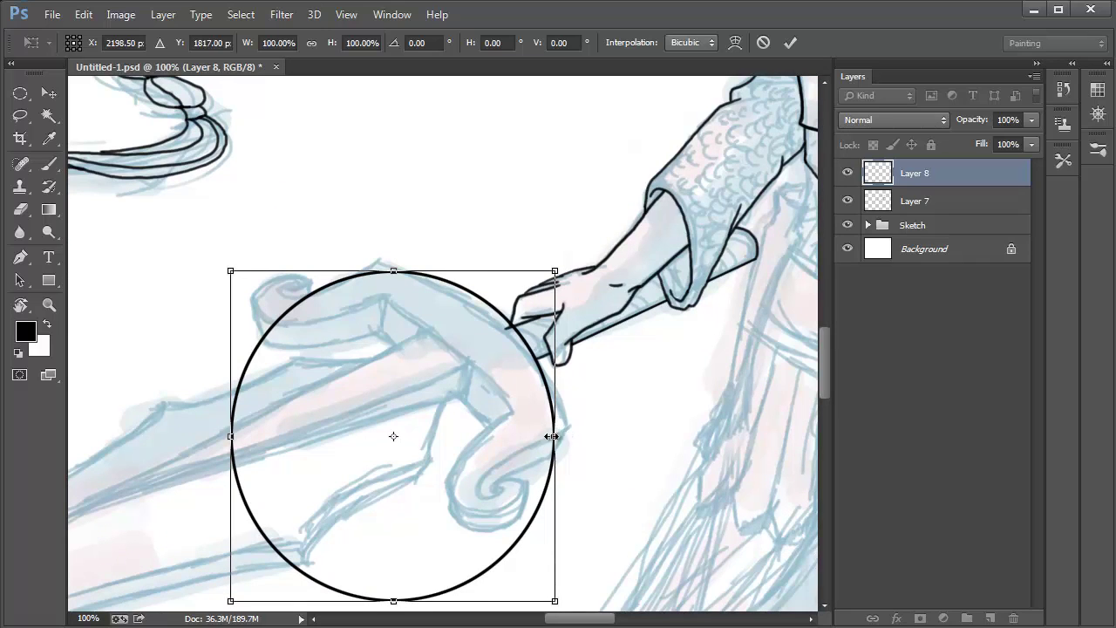
left_click_drag(550, 436, 446, 436)
left_click_drag(535, 428, 485, 289)
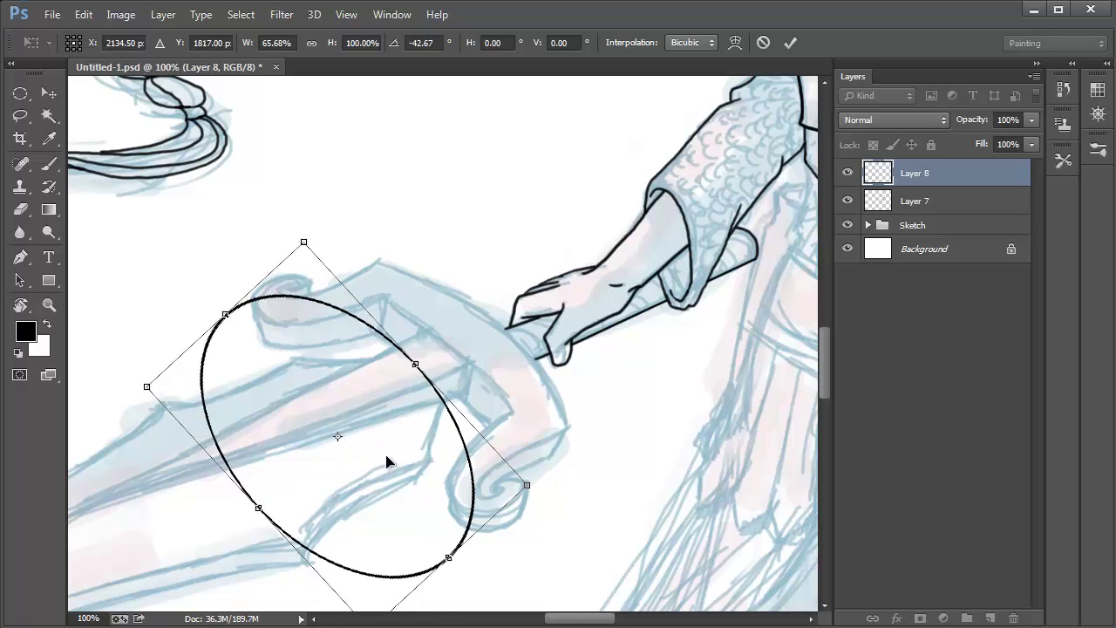
left_click_drag(406, 450, 480, 427)
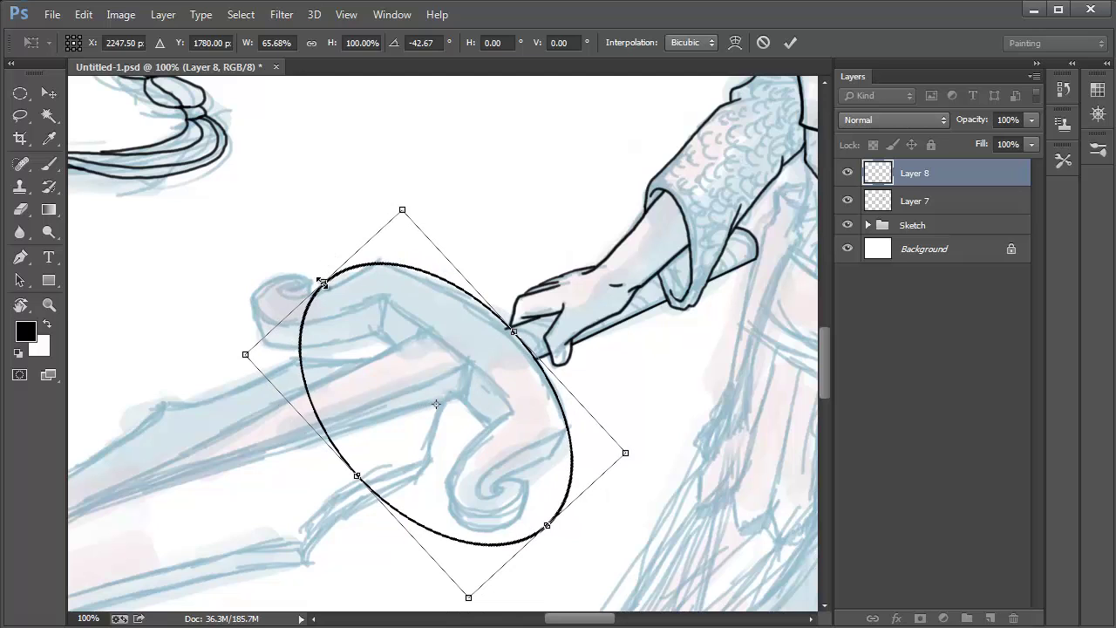
- Refine the ellipse to 63.65% width, 103.06% height and -49.11° rotation to match the crossguard's outer curve
left_click_drag(321, 281, 315, 275)
left_click_drag(508, 327, 505, 332)
left_click_drag(627, 495, 636, 479)
mouse_move(469, 404)
left_mouse_down()
mouse_move(483, 403)
mouse_move(473, 400)
left_mouse_up()
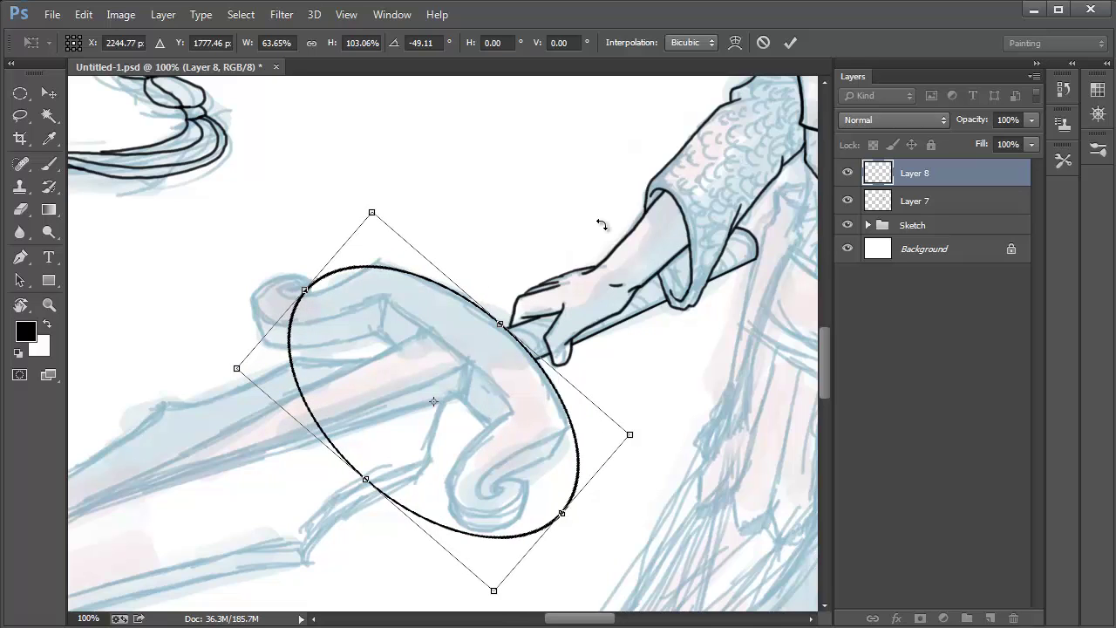
- Nudge the ellipse 3 px toward the blade and 4 px upward, and apply the transform
key("Left")
key("Left")
key("Left")
key("Left")
key("Up")
key("Up")
key("Up")
key("Up")
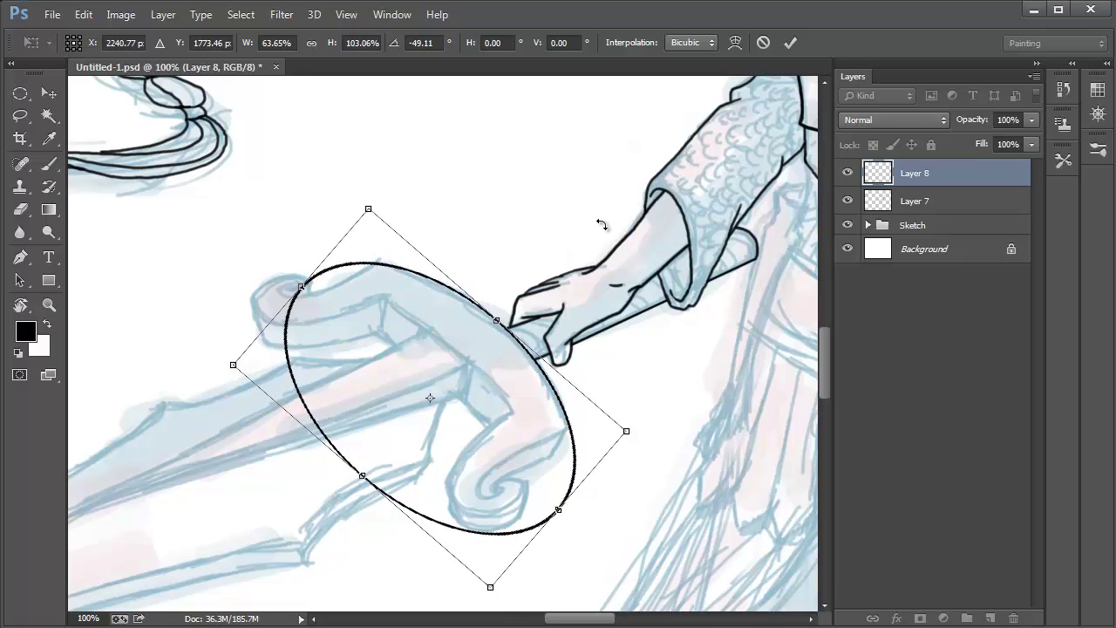
key("Right")
key("Return")
- Remove the portion of the ellipse that extends past the crossguard's outer curve, and deselect
left_click(21, 210)
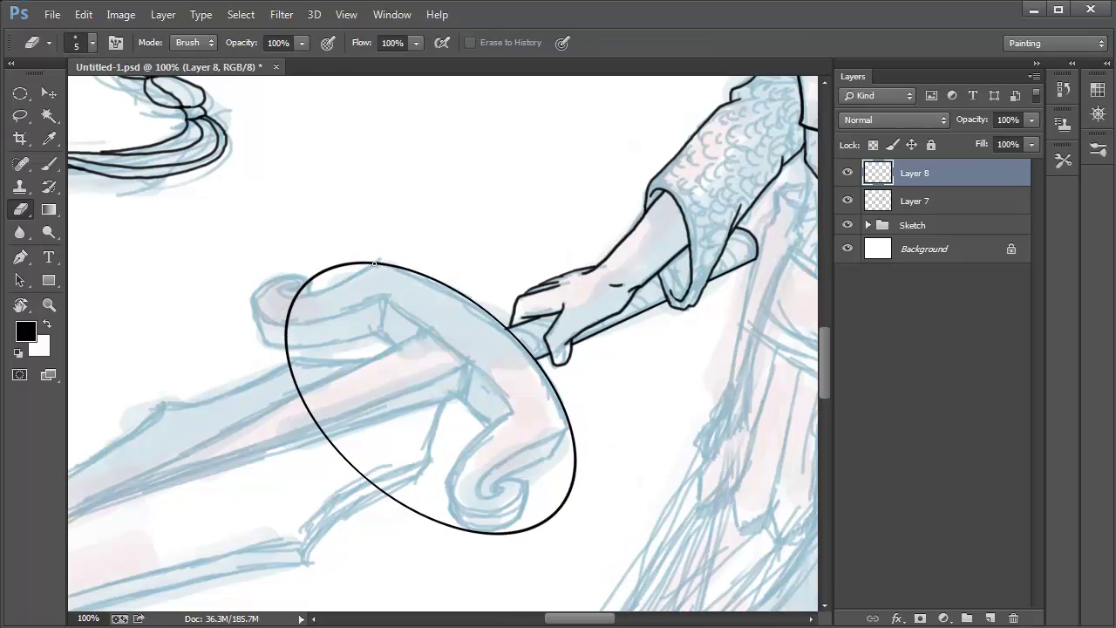
key("l")
mouse_move(372, 274)
left_mouse_down()
mouse_move(602, 508)
mouse_move(447, 234)
left_mouse_up()
key("ctrl+d")
key("z")
double_click(479, 304)
key("b")
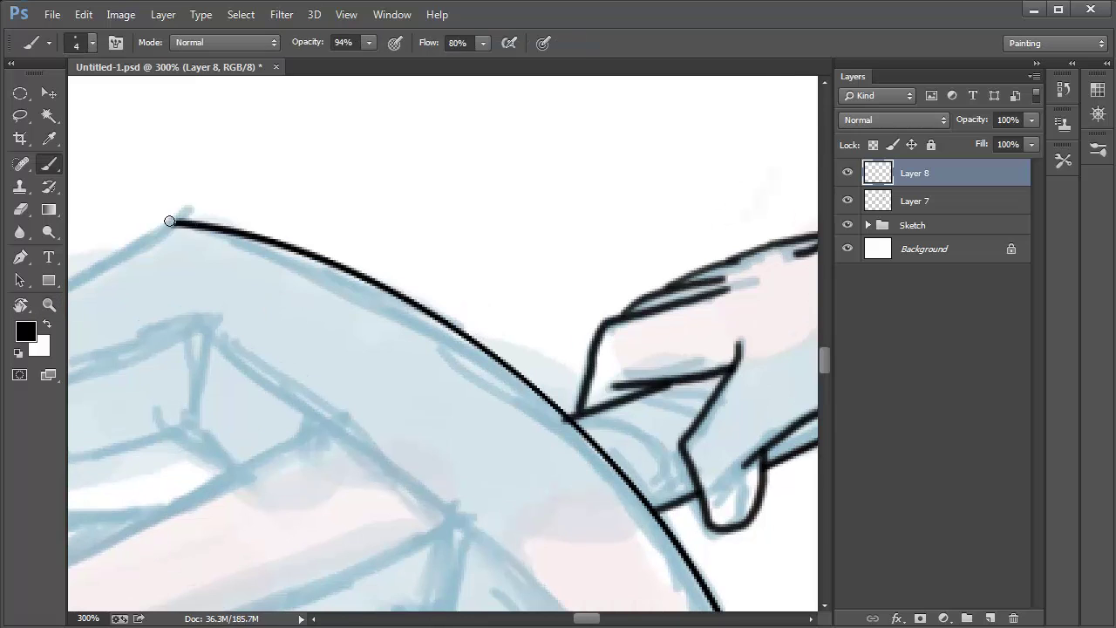
- Ink over the crossguard's long outer curve with the 4 px brush, from its upper corner to its lower corner
mouse_move(177, 223)
left_mouse_down()
mouse_move(348, 276)
mouse_move(447, 326)
left_mouse_up()
mouse_move(300, 260)
left_mouse_down()
mouse_move(483, 347)
mouse_move(303, 185)
left_mouse_up()
left_click_drag(255, 172, 378, 264)
left_click_drag(418, 302, 428, 308)
left_click_drag(431, 291, 339, 142)
left_click_drag(373, 334, 490, 211)
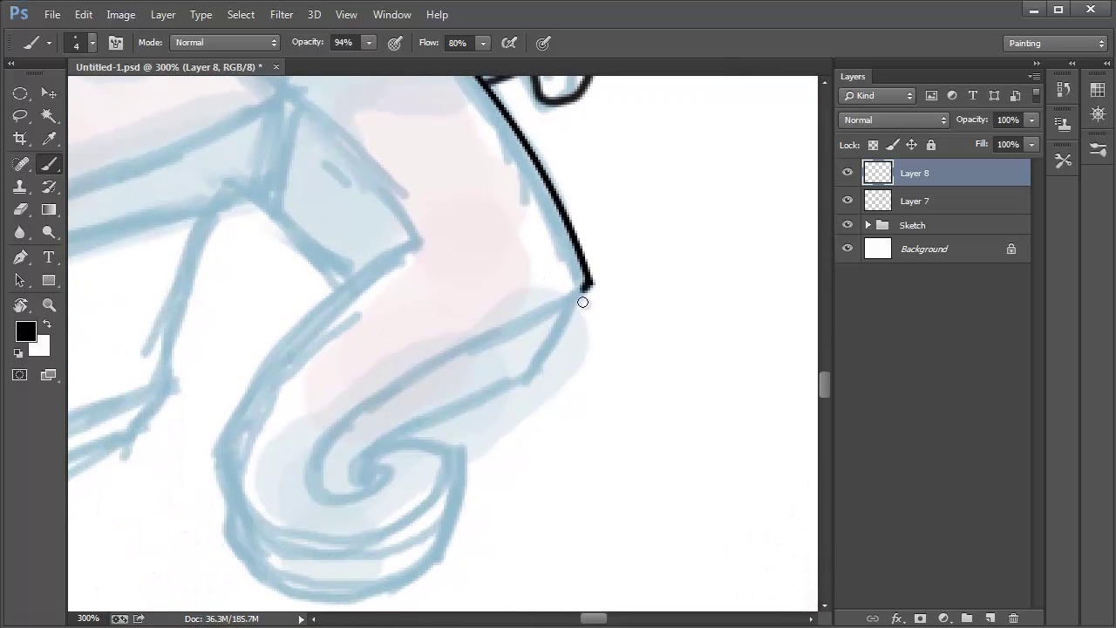
- Ink the crossguard's curled scroll ends with their inner spirals and thickness edges
mouse_move(582, 299)
left_mouse_down()
mouse_move(498, 324)
mouse_move(346, 486)
mouse_move(356, 471)
mouse_move(387, 469)
left_mouse_up()
left_click_drag(435, 328, 480, 299)
left_click_drag(461, 210, 364, 290)
left_click_drag(441, 227, 307, 352)
key("ctrl+z")
mouse_move(400, 263)
left_mouse_down()
mouse_move(279, 457)
mouse_move(365, 507)
mouse_move(338, 513)
mouse_move(455, 418)
mouse_move(413, 437)
left_mouse_up()
key("ctrl+z")
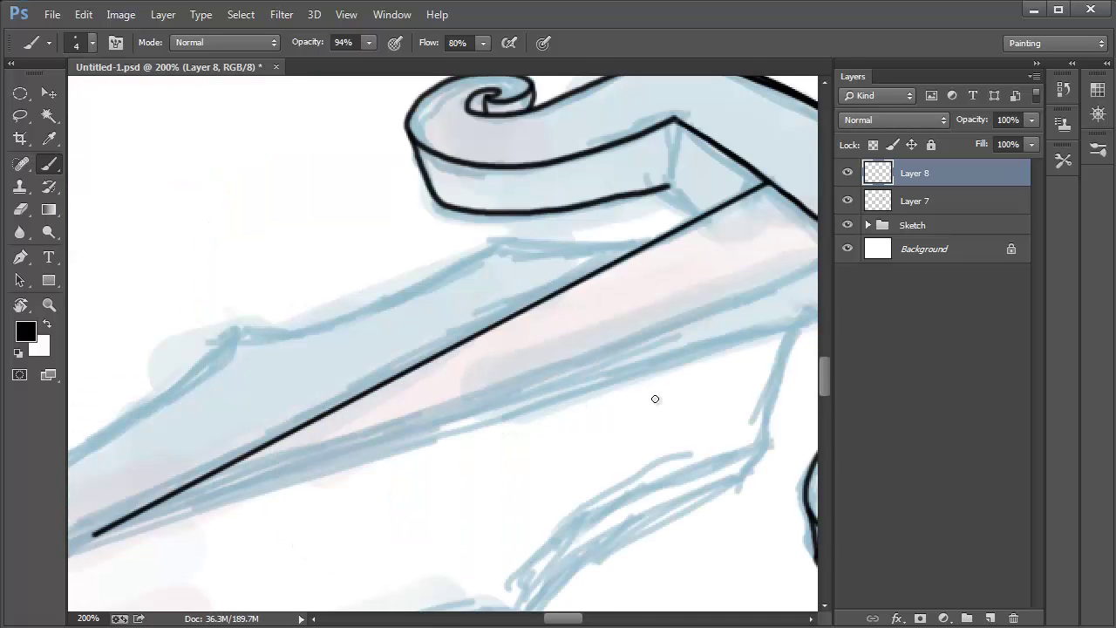
- Ink two straight blade lines from the crossguard's inner edge to the shared point where the upper ridge line ends
left_click_drag(535, 341, 526, 323)
mouse_move(805, 251)
left_mouse_down()
mouse_move(776, 181)
mouse_move(883, 186)
left_mouse_up()
left_click(1036, 64)
left_click(891, 172)
left_click(133, 459, "shift")
left_click(891, 173)
left_click(131, 460, "shift")
left_click(872, 245)
left_click(131, 459, "shift")
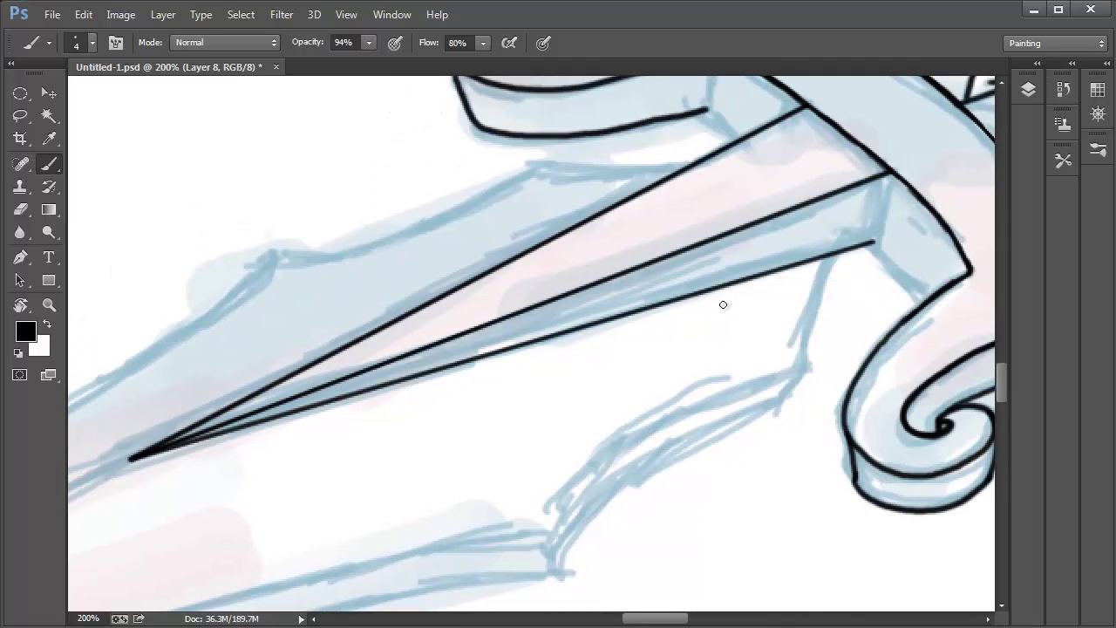
- Ink the crossguard's short depth edges on both sides of the blade and the curved underside beside them
left_click_drag(875, 259, 664, 277)
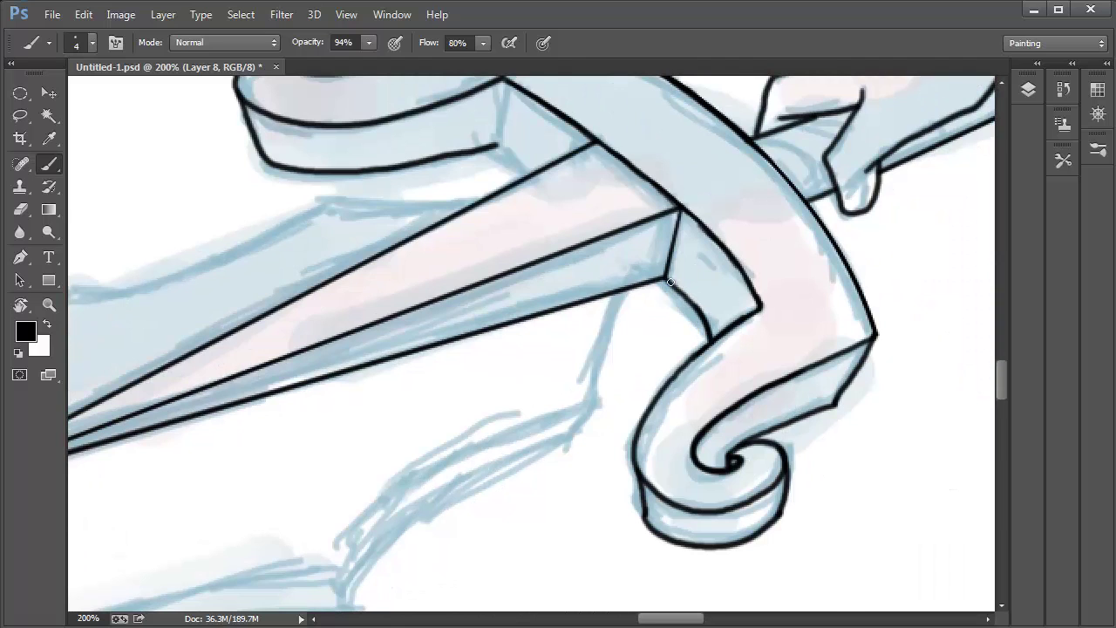
left_click_drag(497, 142, 572, 225)
left_click_drag(575, 160, 571, 225)
left_click(611, 253, "shift")
left_click_drag(543, 391, 540, 301)
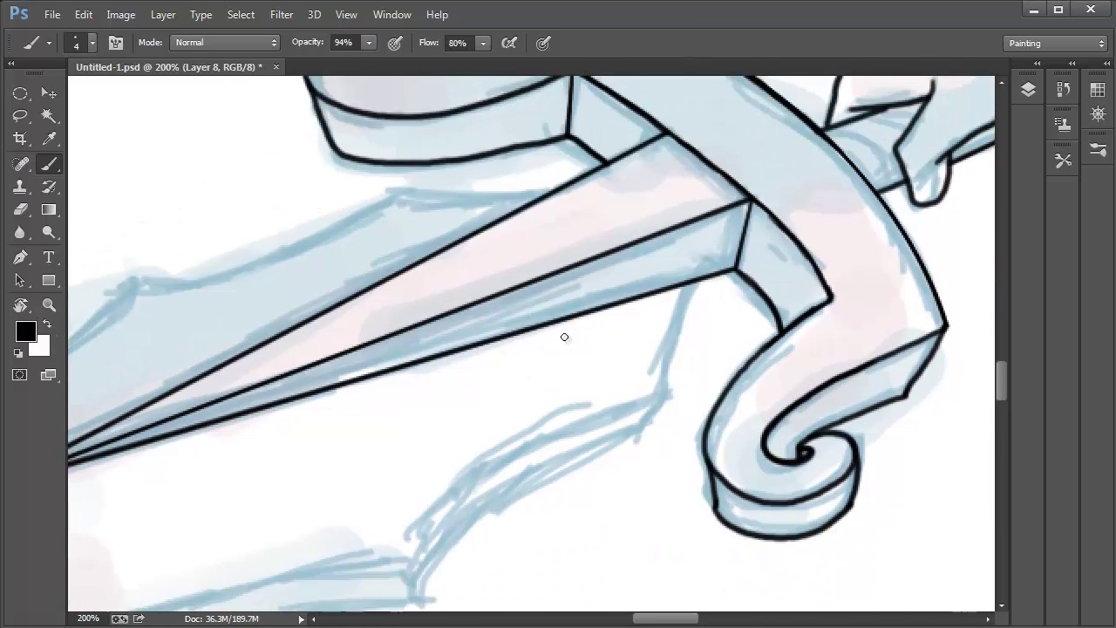
left_click(692, 286, "shift")
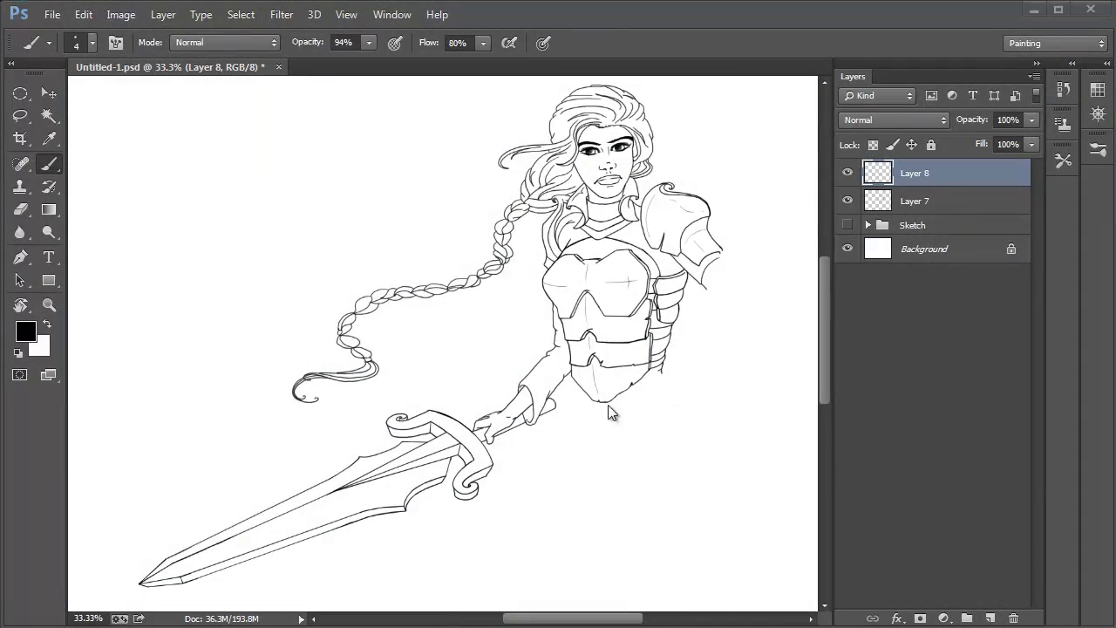
- Merge the sword line art on Layer 8 down into Layer 7
left_click(513, 416, "ctrl")
left_click(512, 416, "ctrl")
left_click(584, 400, "ctrl")
left_click(584, 399, "ctrl")
key("e")
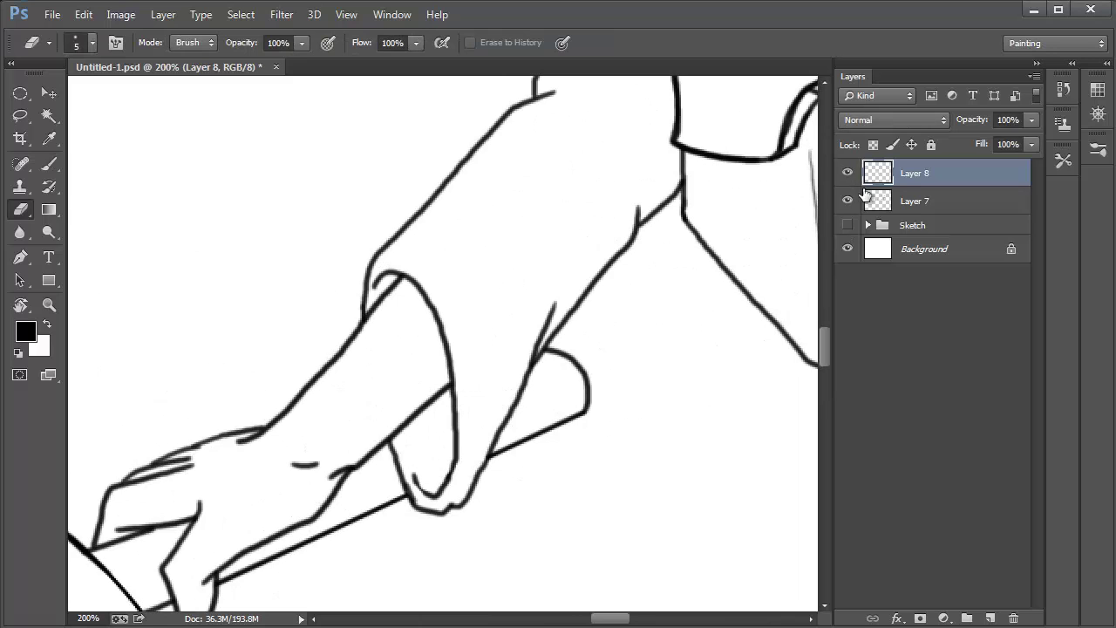
key("ctrl+e")
- Erase the sleeve cuff's lower lines and the grip line crossing beneath it with a 20 px eraser
mouse_move(401, 467)
left_mouse_down()
mouse_move(394, 448)
mouse_move(417, 502)
left_mouse_up()
right_click(421, 501)
left_click_drag(555, 267, 561, 267)
left_click_drag(428, 493, 520, 382)
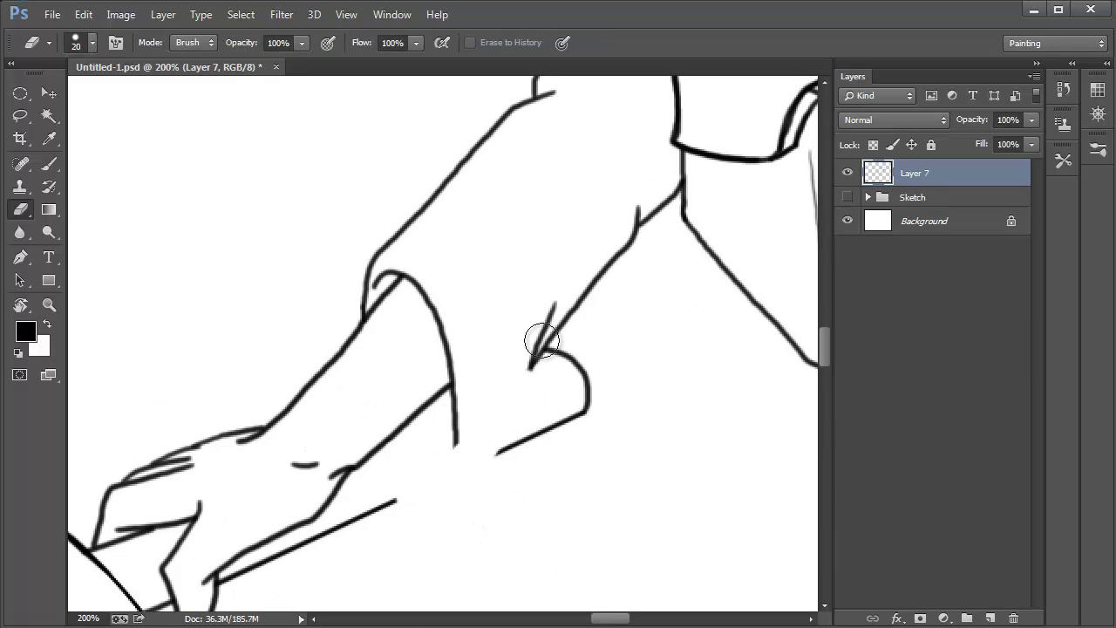
mouse_move(539, 329)
left_mouse_down()
mouse_move(455, 432)
mouse_move(426, 370)
mouse_move(468, 358)
mouse_move(440, 435)
left_mouse_up()
- Show the sketch, redraw a shorter sleeve cuff around the forearm, and reconnect the sword grip's lower line with the 4 px brush
key("b")
left_click(846, 197)
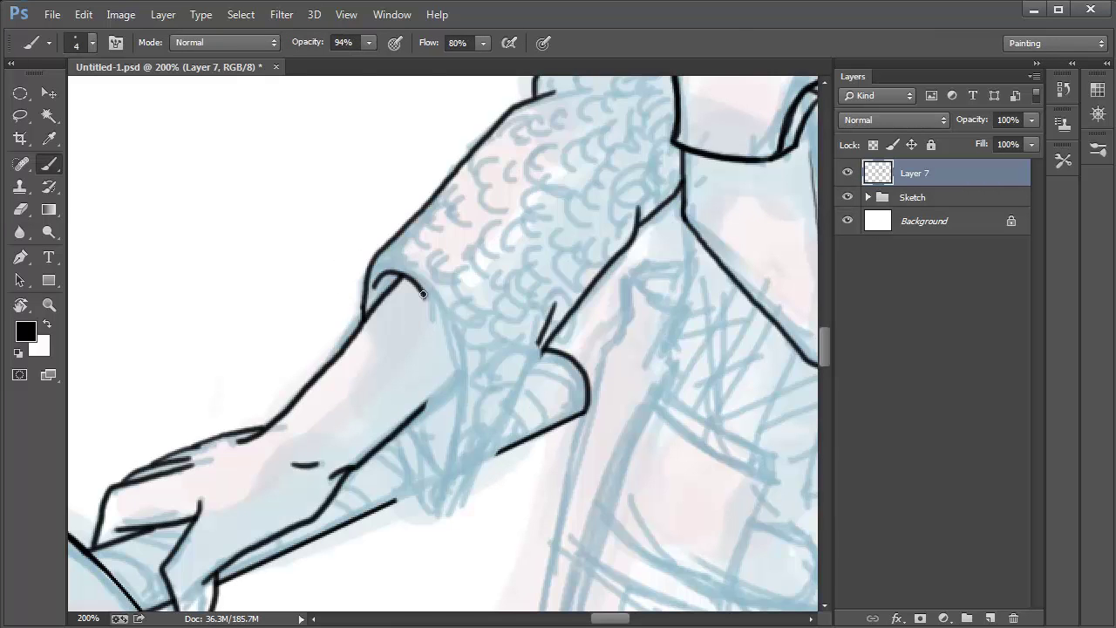
mouse_move(428, 308)
left_mouse_down()
mouse_move(438, 394)
mouse_move(412, 438)
mouse_move(391, 438)
mouse_move(418, 469)
mouse_move(493, 408)
mouse_move(530, 355)
left_mouse_up()
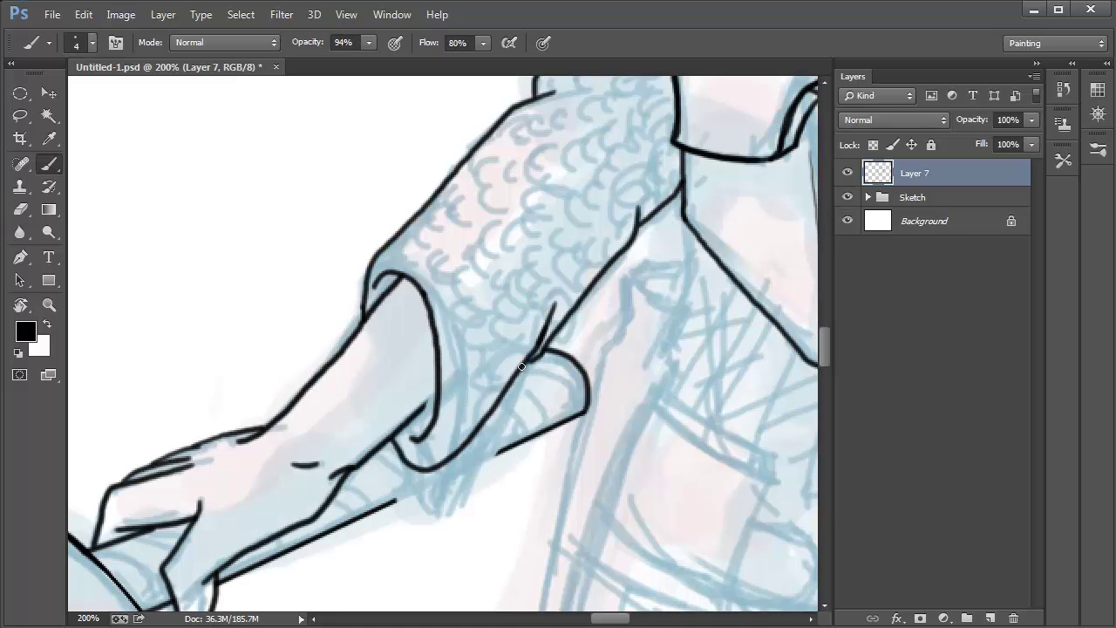
left_click_drag(448, 486, 441, 431)
double_click(438, 440, "ctrl")
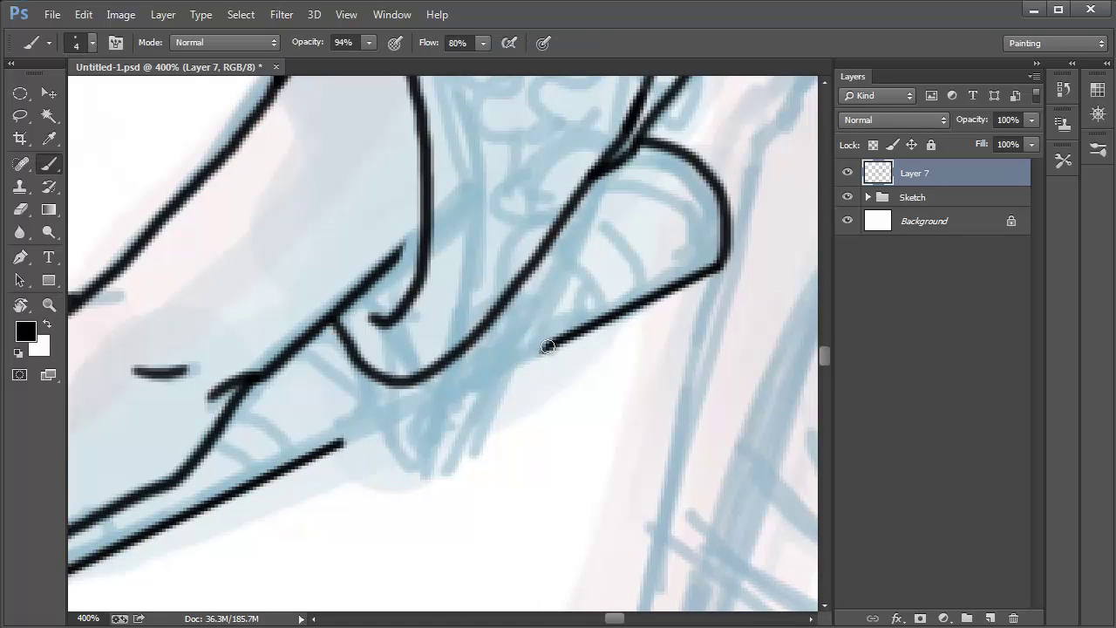
left_click_drag(550, 346, 335, 446)
- Examine the redrawn cuff and the whole inked figure with the sketch visible and hidden
key("ctrl+minus")
key("ctrl+minus")
key("ctrl+minus")
key("ctrl+minus")
double_click(440, 339, "ctrl")
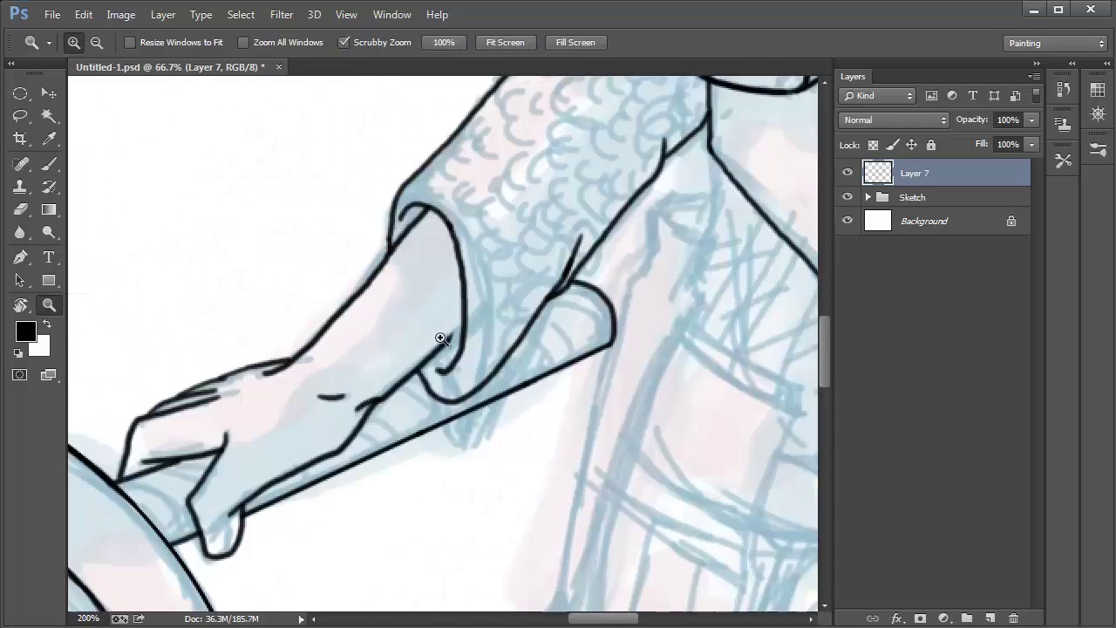
triple_click(440, 339, "ctrl")
left_click_drag(458, 348, 489, 298)
key("ctrl+minus")
key("ctrl+minus")
key("ctrl+minus")
key("ctrl+minus")
key("ctrl+minus")
key("ctrl+minus")
key("ctrl+minus")
left_click_drag(706, 320, 708, 378)
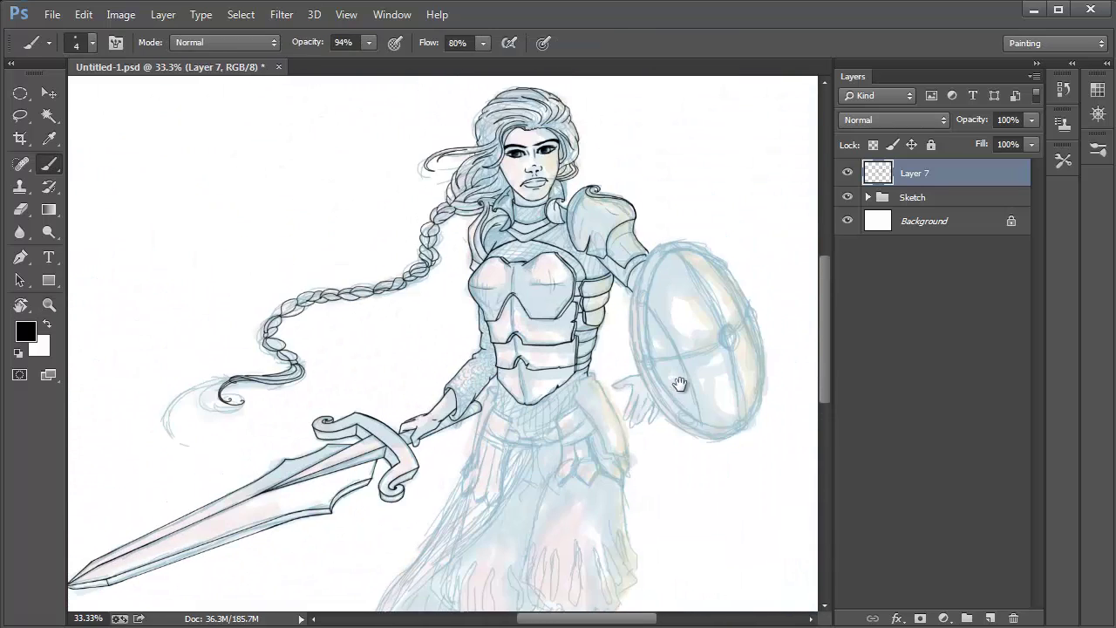
left_click(846, 197)
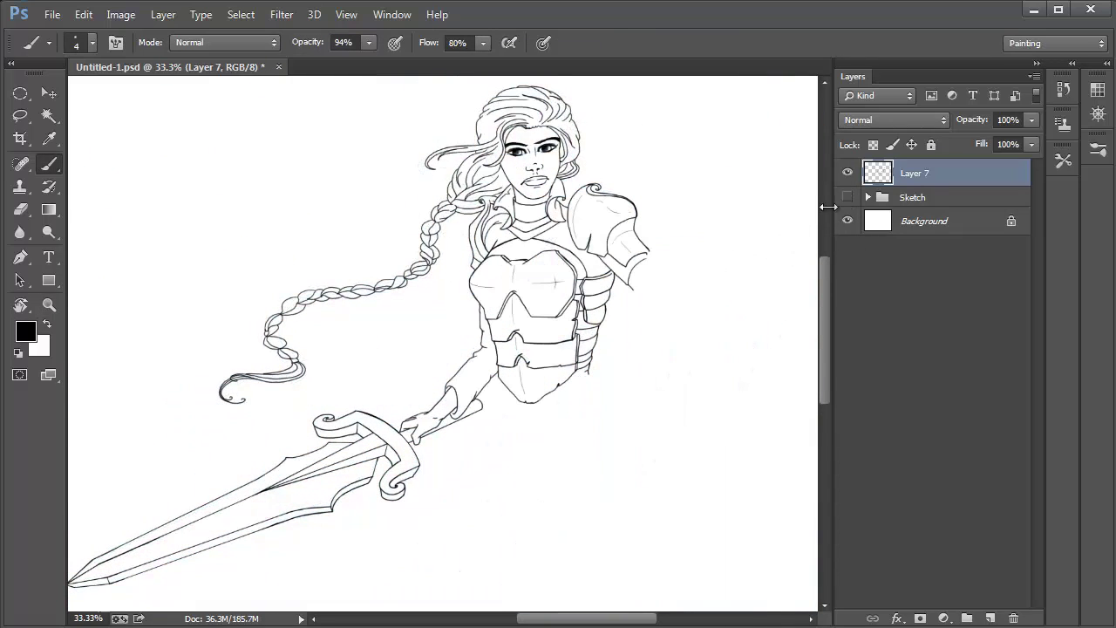
left_click(847, 197)
left_click_drag(741, 345, 602, 344)
left_click_drag(499, 413, 537, 398)
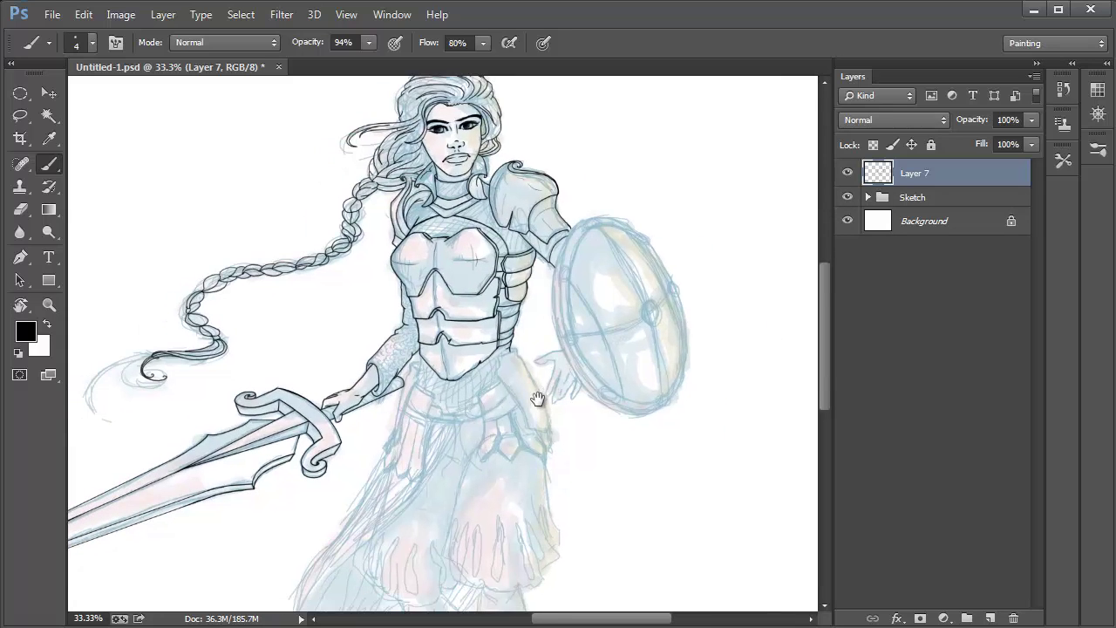
left_click_drag(560, 362, 504, 384)
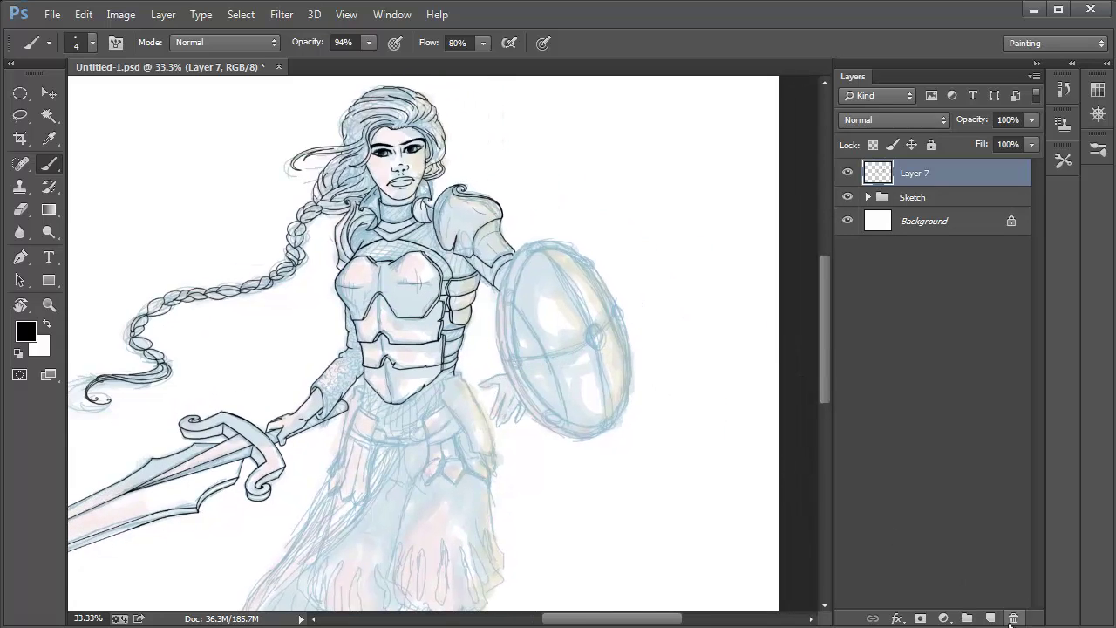
- Add a new layer above Layer 7 and make a circular selection over the shield's sketch
left_click(989, 617)
key("z")
left_click(590, 333)
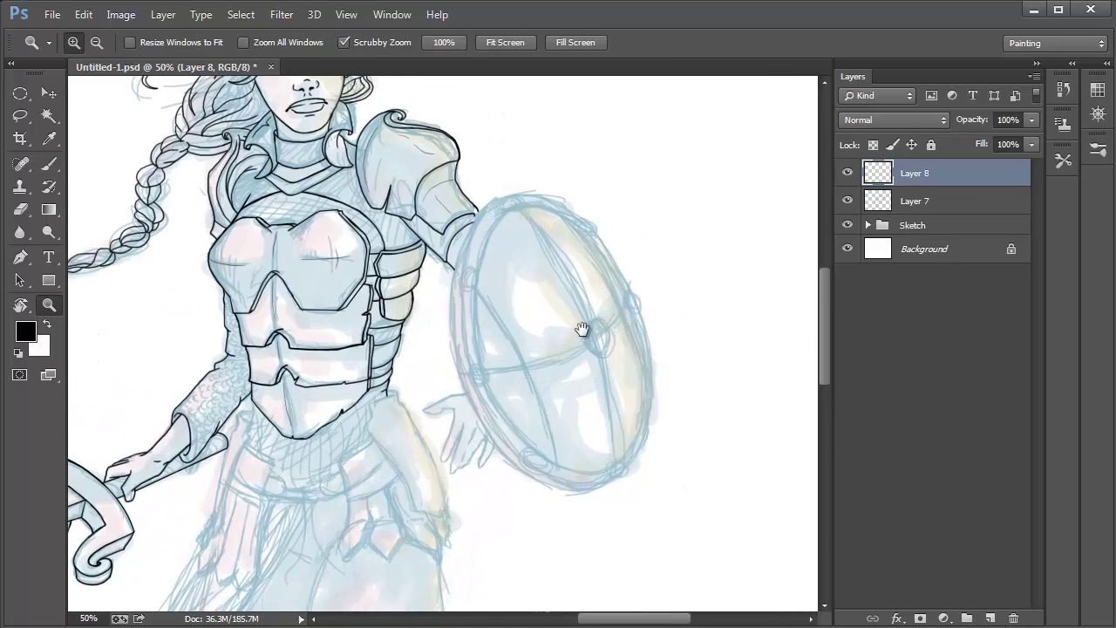
left_click_drag(576, 329, 461, 366)
left_click(21, 94)
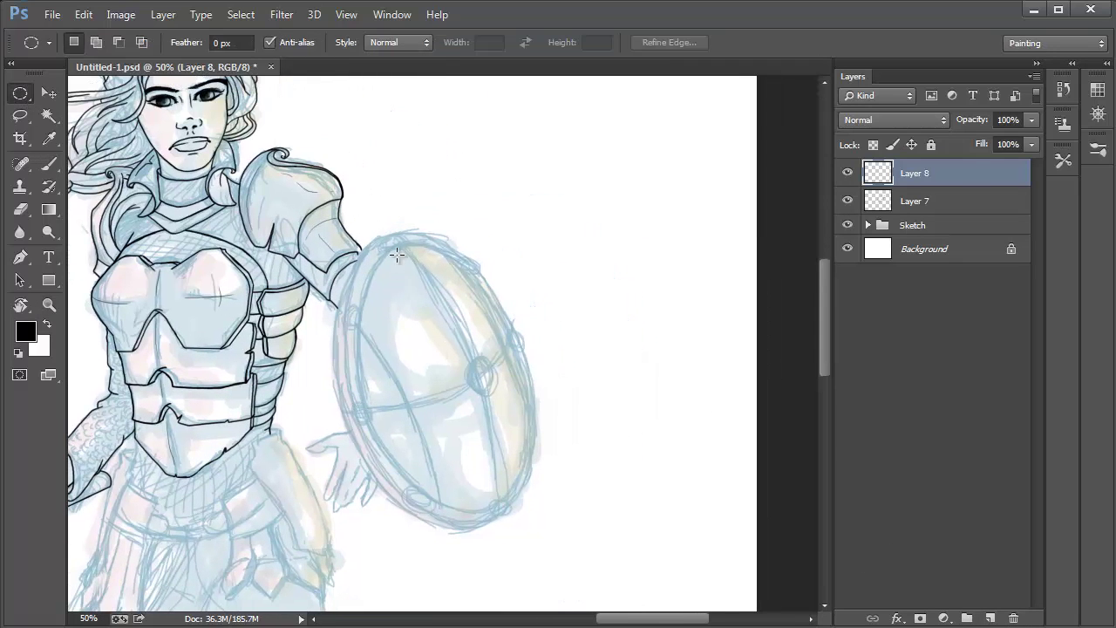
left_click_drag(404, 276, 634, 528)
- Stroke the circular selection with a 3 px black line centred on its edge, and deselect it
left_click(87, 15)
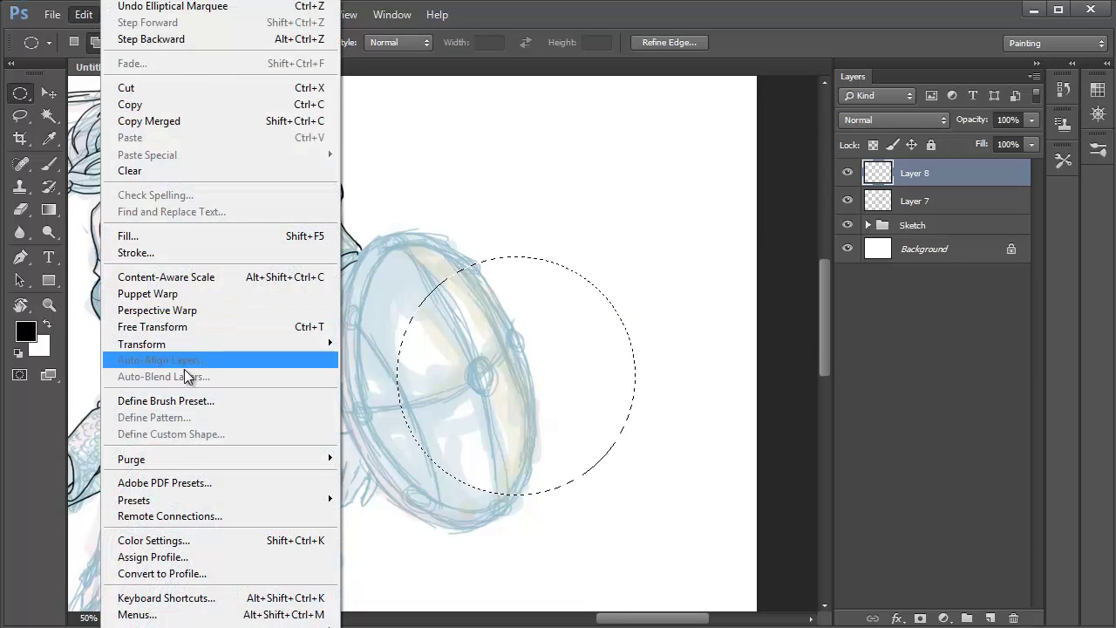
left_click(155, 252)
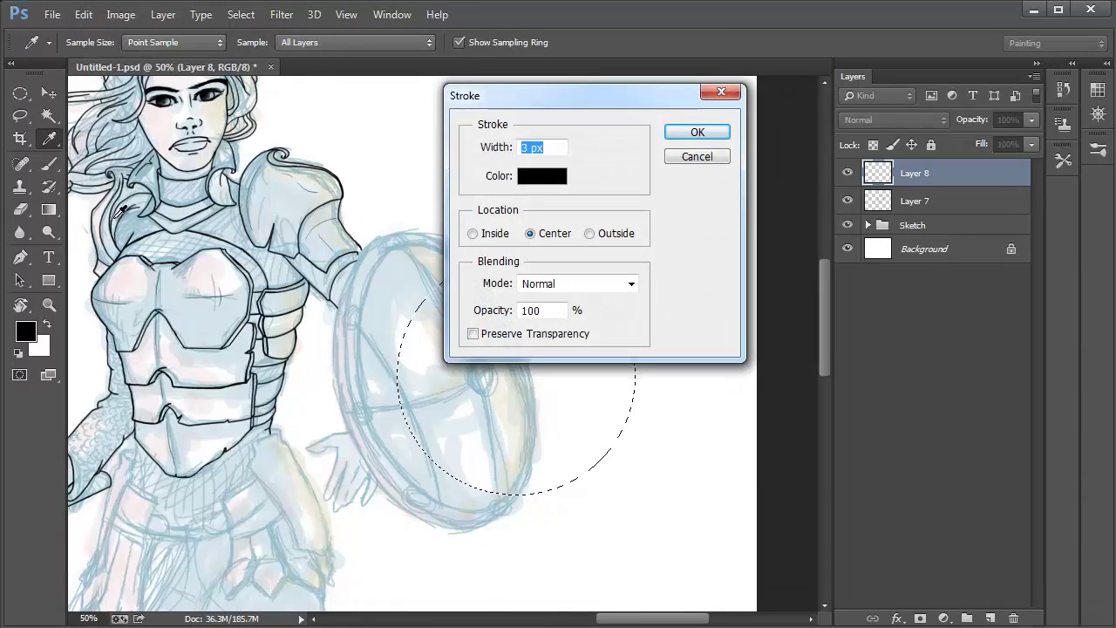
key("Return")
key("ctrl+d")
- Free-transform the circle to about 73% width, 128% height and -20° rotation to fit the shield's face, and apply it
key("ctrl+t")
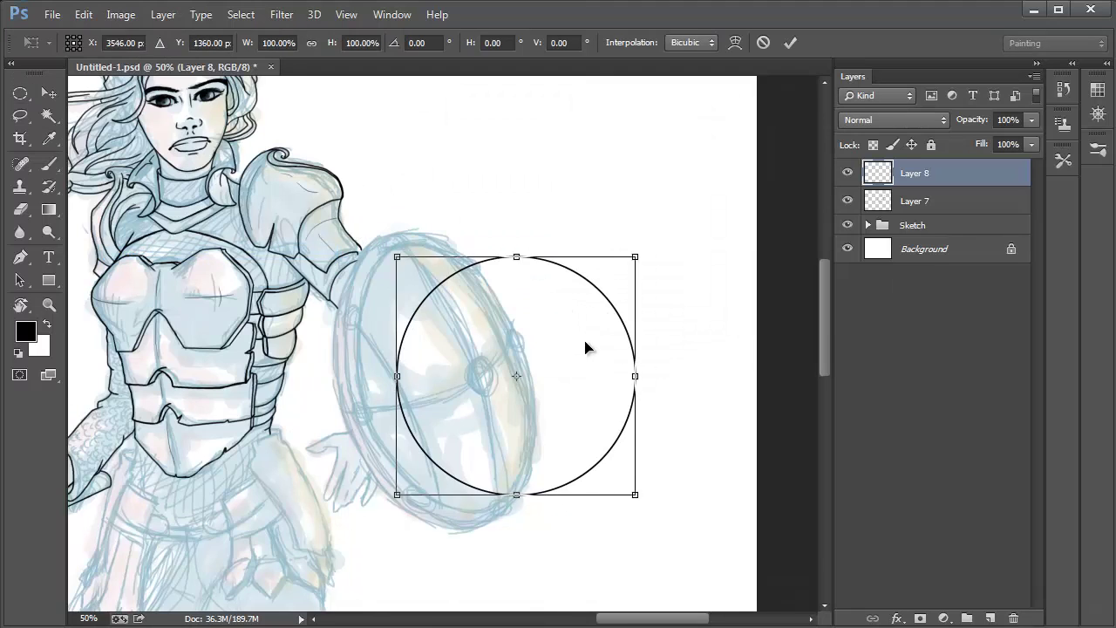
left_click_drag(582, 339, 552, 328)
left_click_drag(447, 326, 434, 298)
left_click_drag(476, 469, 503, 537)
left_click_drag(363, 404, 354, 409)
left_click_drag(386, 235, 383, 235)
left_click_drag(510, 349, 518, 349)
left_click_drag(389, 240, 391, 237)
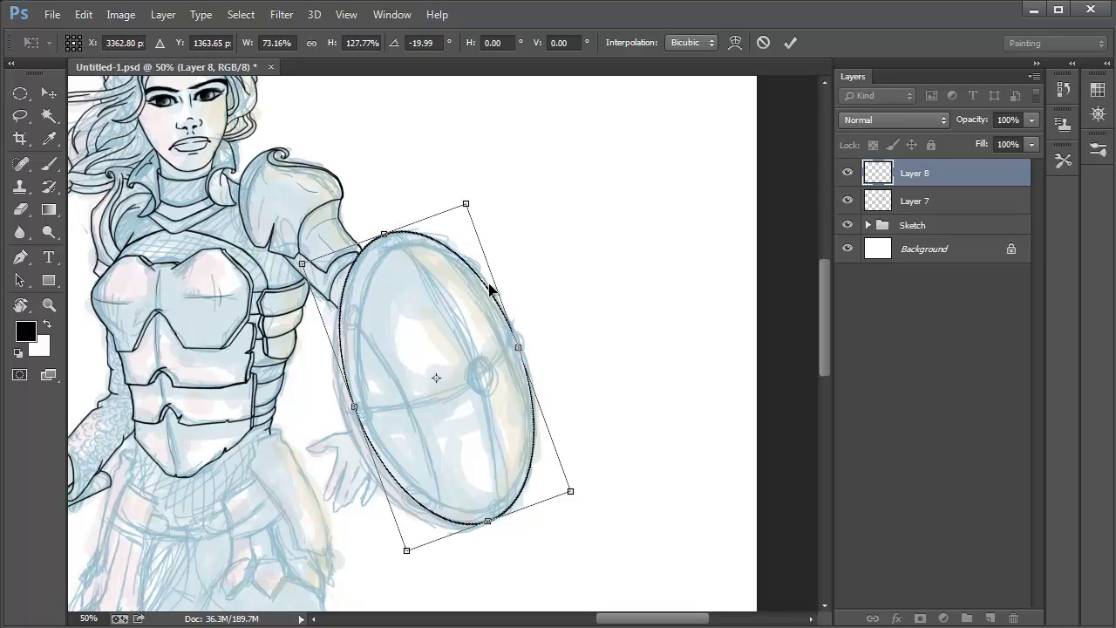
left_click_drag(489, 521, 488, 523)
key("Return")
key("ctrl+d")
- Duplicate the shield ellipse's layer and stretch the copy to 107.10% width and 103.09% height toward the shield's near-body and lower rim
key("ctrl+plus")
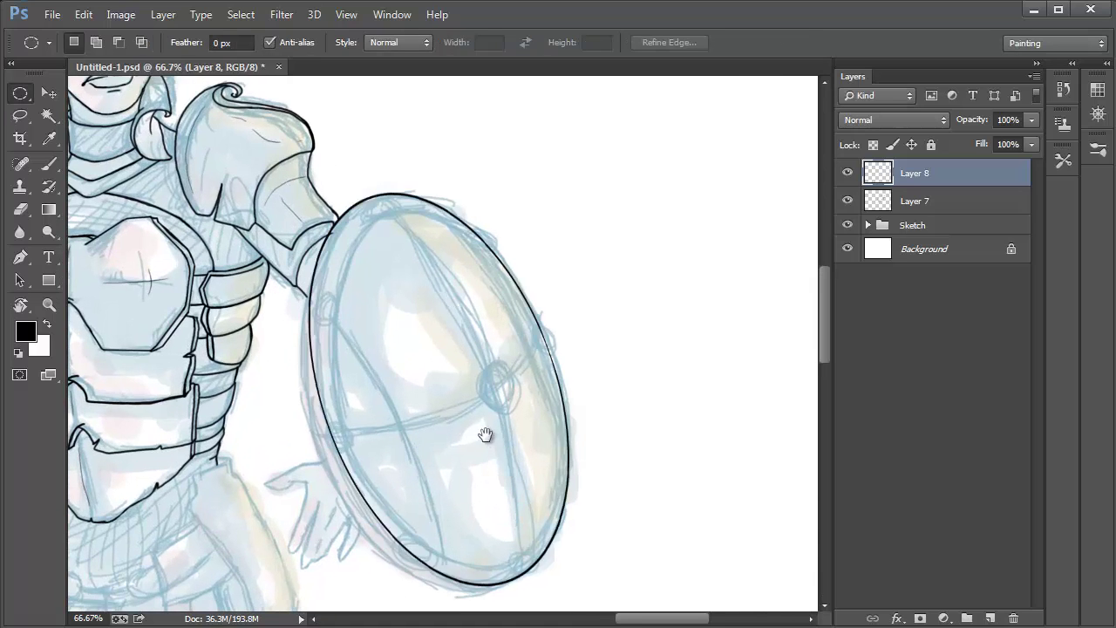
left_click_drag(212, 392, 171, 360)
key("ctrl+j")
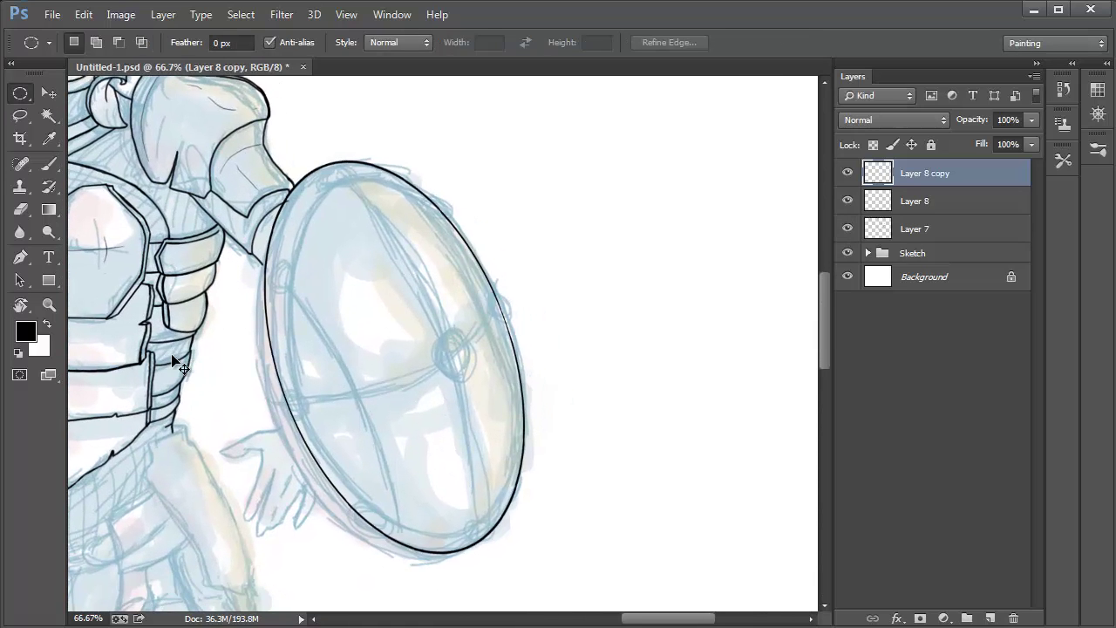
key("ctrl+t")
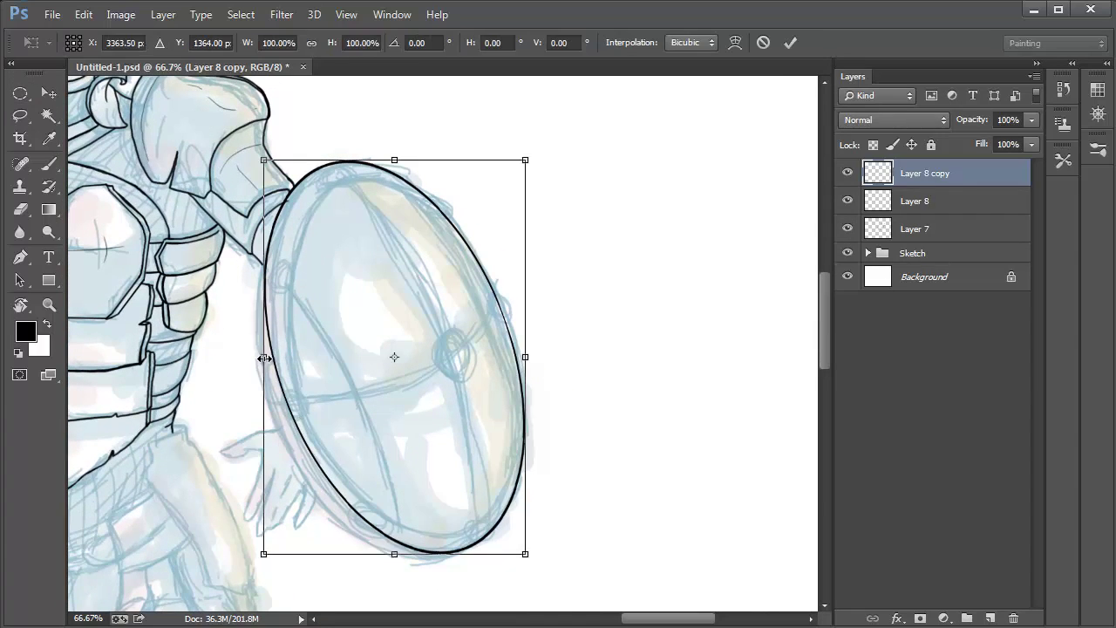
left_click_drag(263, 358, 252, 359)
left_click_drag(388, 552, 389, 568)
left_click_drag(250, 362, 246, 363)
key("ctrl+z")
left_click_drag(413, 578, 389, 553)
left_click_drag(255, 357, 246, 355)
left_click_drag(386, 552, 385, 566)
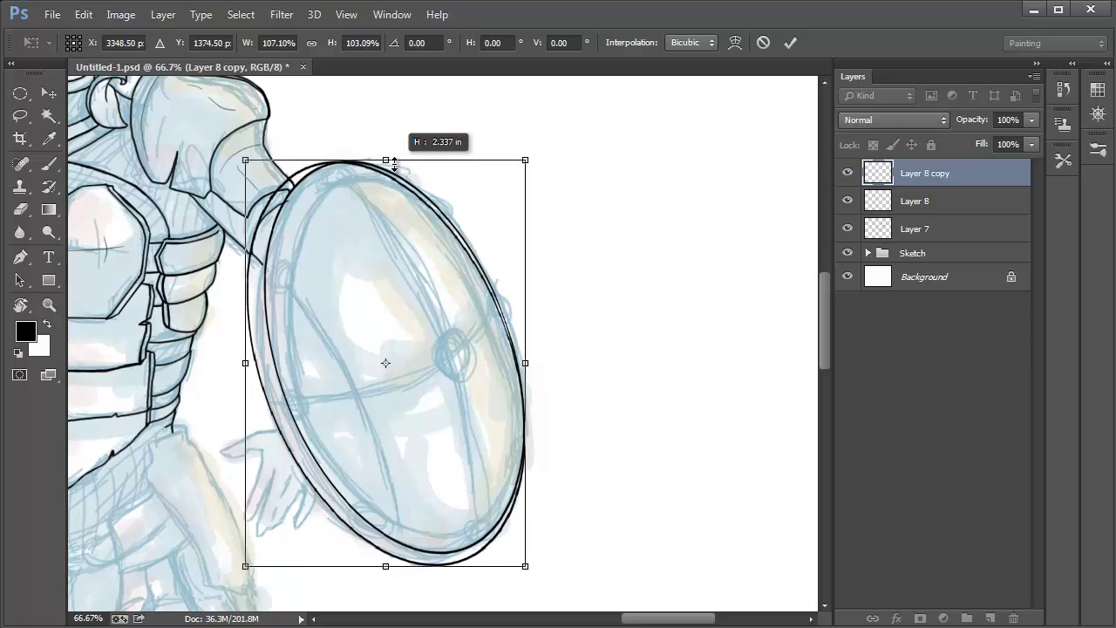
- Fine-tune the stretched ellipse's fit around the shield's outer rim, and apply the transform
mouse_move(578, 184)
left_mouse_down()
mouse_move(596, 200)
mouse_move(582, 206)
left_mouse_up()
left_click_drag(406, 160, 402, 166)
left_click_drag(370, 567, 369, 564)
key("Return")
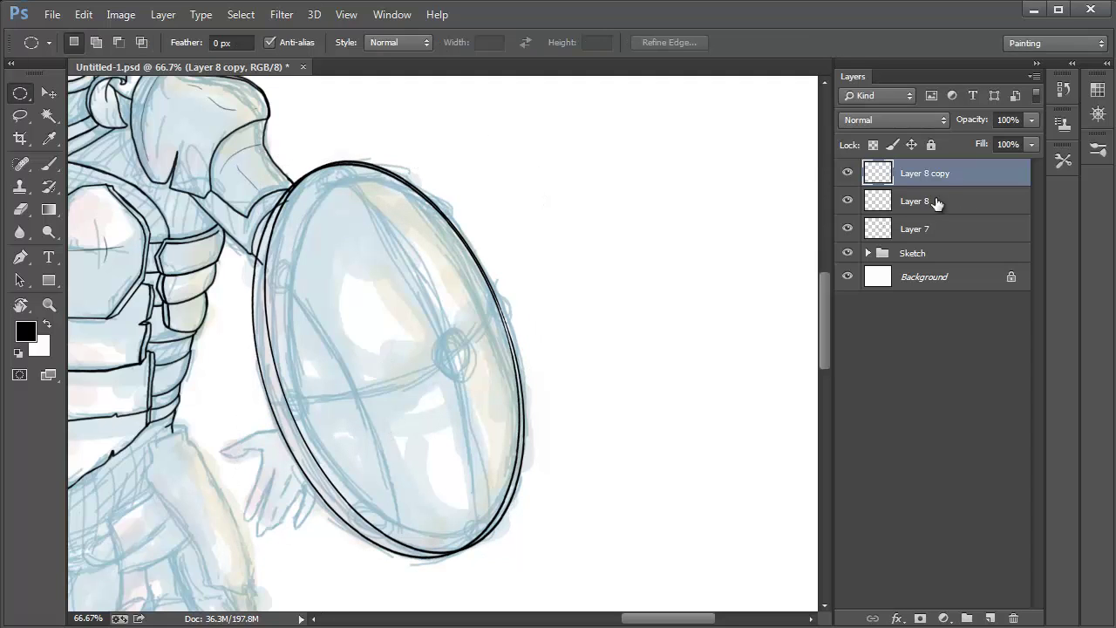
- Duplicate Layer 8, scale the copy to about 93%, narrow it from the side nearest the body for the inner rim, and apply
left_click(928, 200)
key("ctrl+j")
key("ctrl+t")
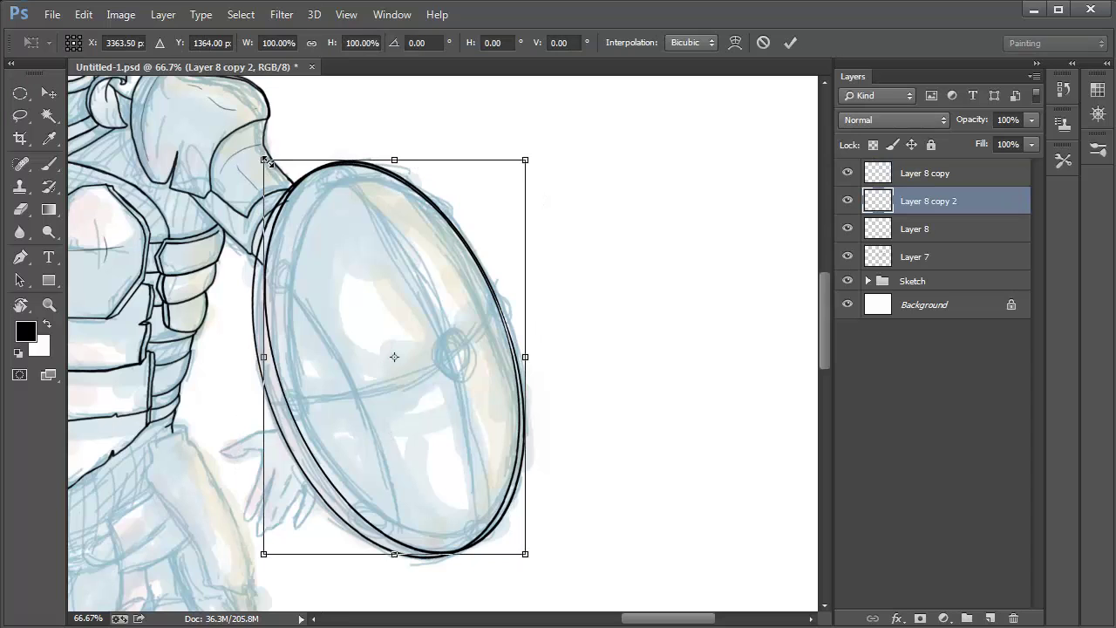
left_click_drag(269, 162, 281, 168)
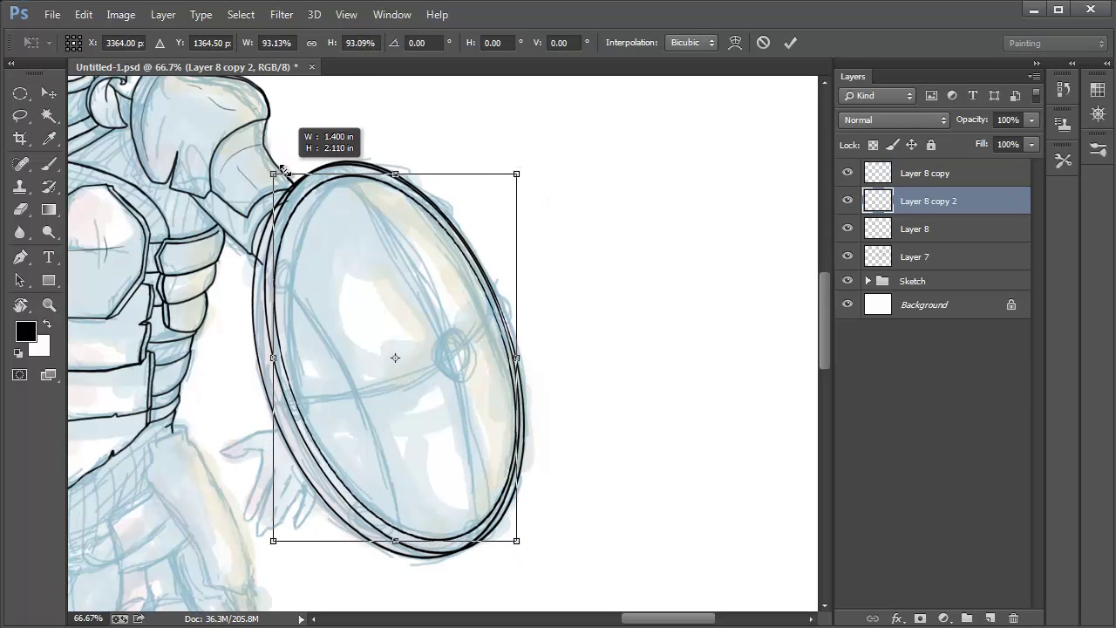
left_click_drag(282, 168, 283, 172)
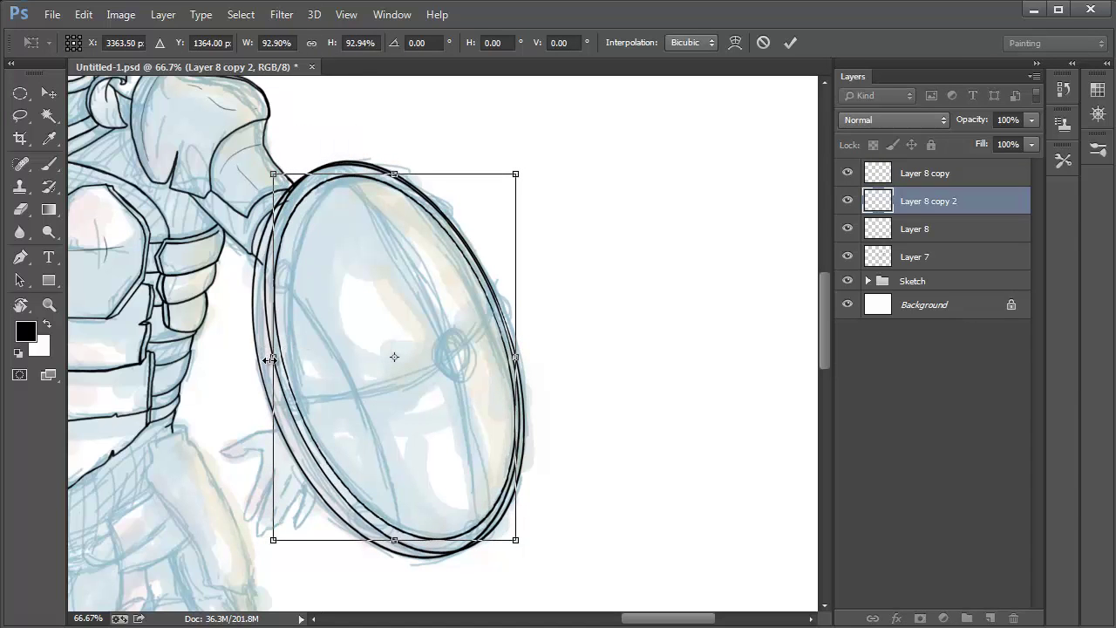
left_click_drag(274, 357, 286, 357)
key("Return")
key("m")
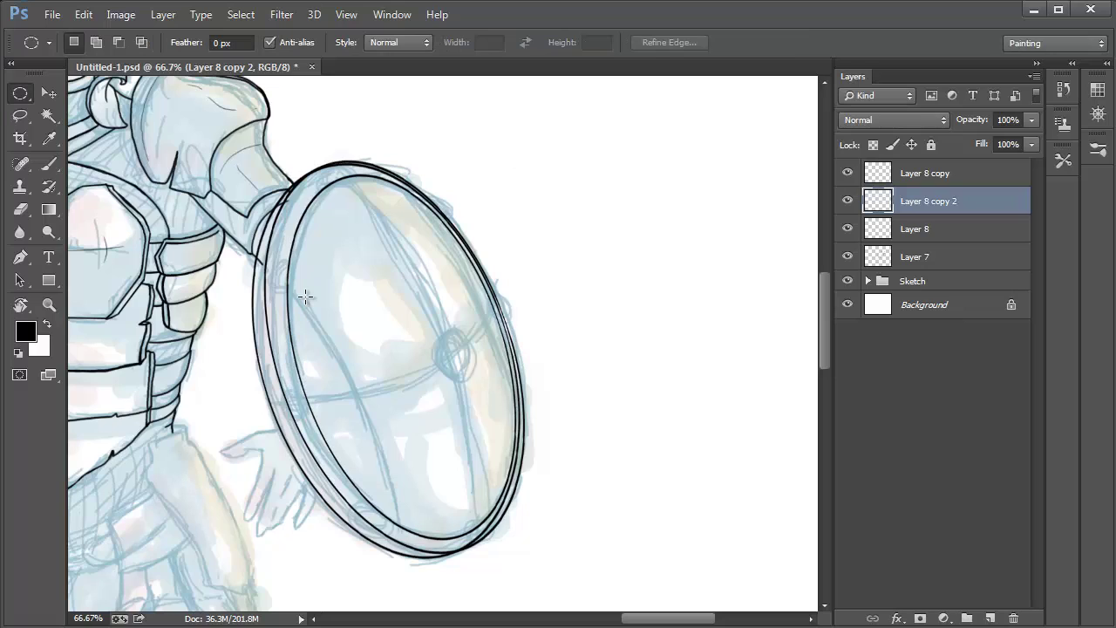
- Hide the inner rim ellipse on Layer 8 copy 2, keep Layer 8 visible, and select Layer 8 copy
left_click(847, 201)
left_click(847, 229)
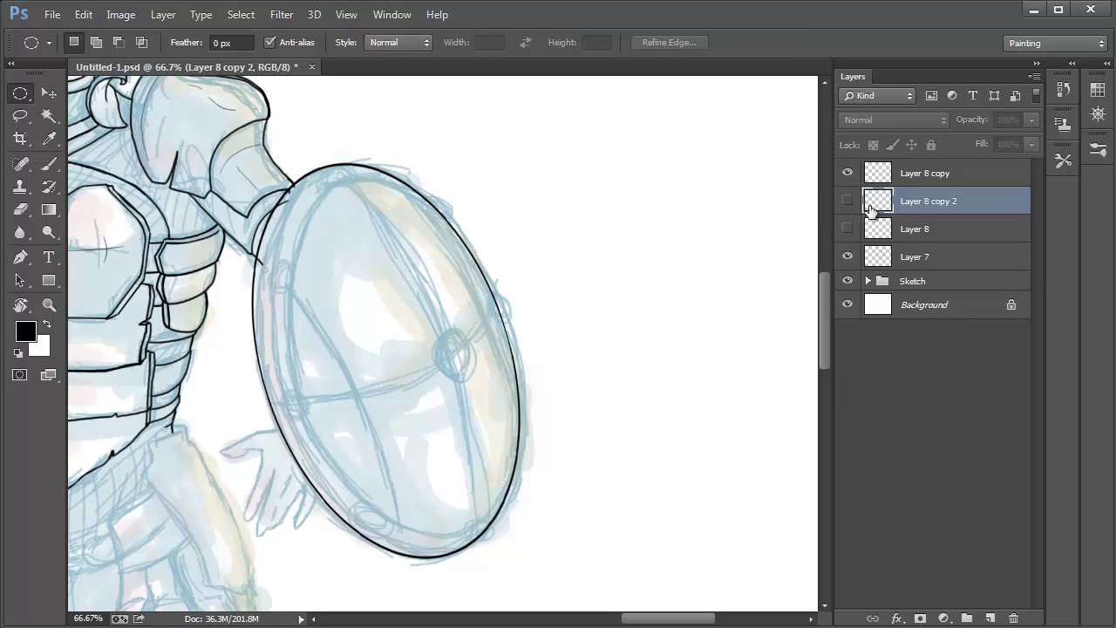
left_click(846, 230)
left_click(885, 175)
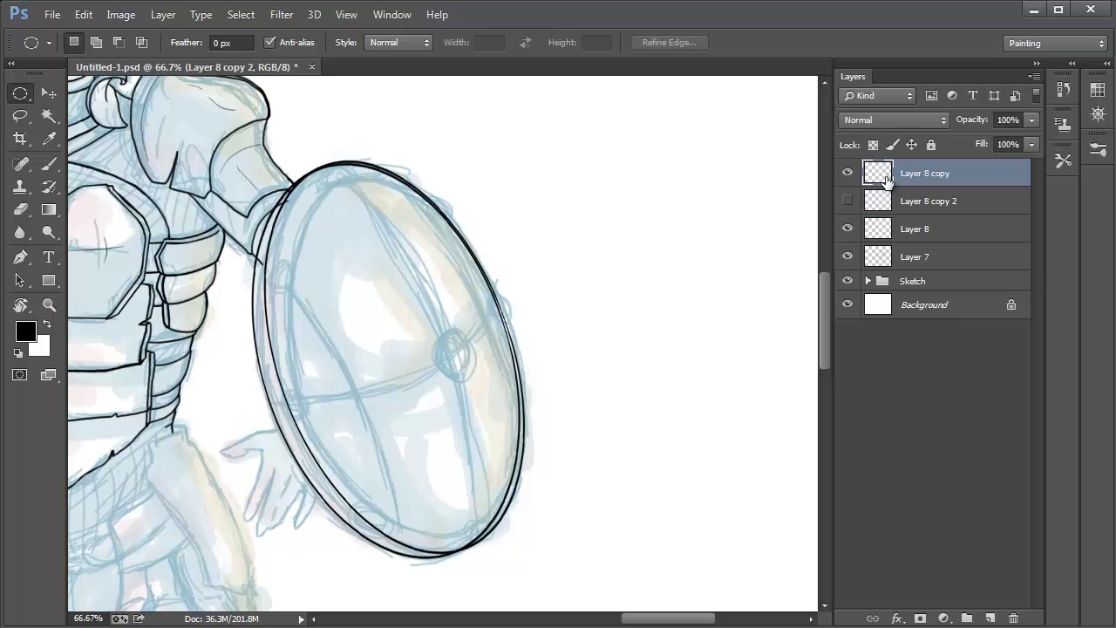
- Erase the overlapping section of the Layer 8 copy ellipse along the shield's side farthest from the body
key("e")
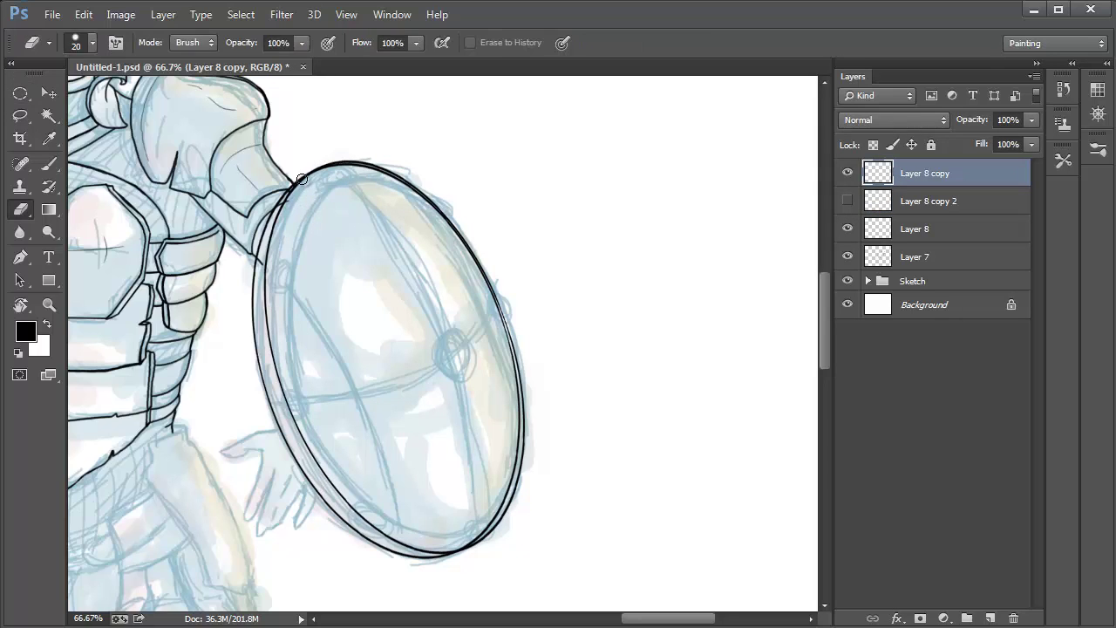
mouse_move(441, 201)
left_mouse_down()
mouse_move(466, 251)
mouse_move(526, 288)
mouse_move(476, 274)
mouse_move(502, 324)
mouse_move(513, 416)
mouse_move(471, 536)
left_mouse_up()
key("z")
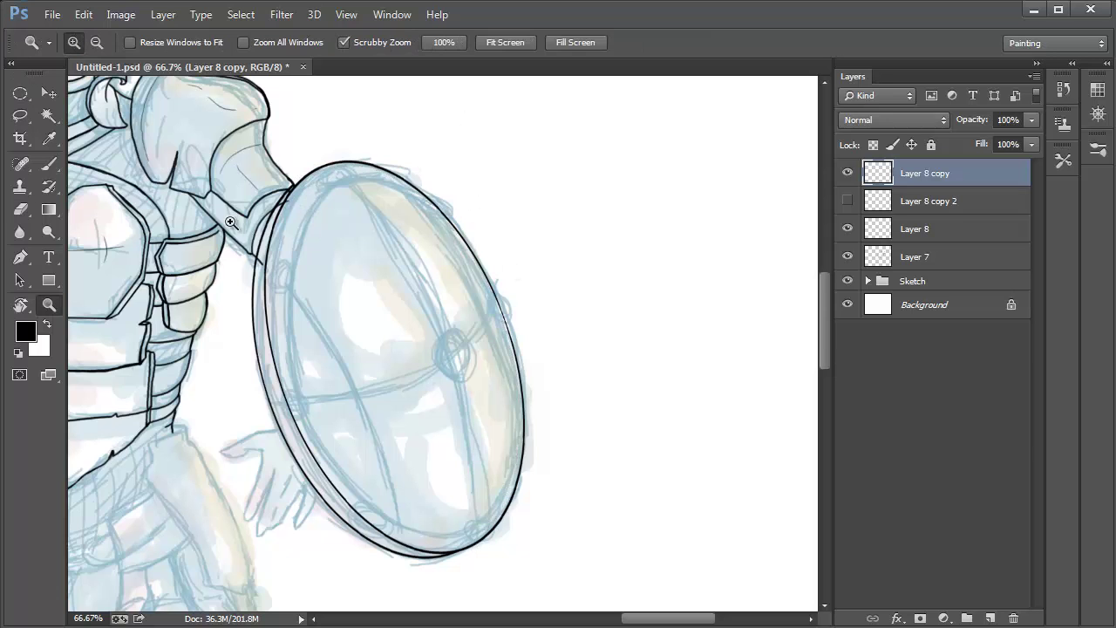
mouse_move(232, 221)
left_mouse_down()
mouse_move(266, 212)
mouse_move(313, 331)
left_mouse_up()
key("b")
left_click_drag(443, 198, 461, 181)
- Erase the arm lines on Layer 7 where they run over the shield's rim
left_click(846, 257)
left_click(846, 256)
left_click(915, 256)
key("e")
mouse_move(431, 256)
left_mouse_down()
mouse_move(366, 331)
mouse_move(304, 529)
left_mouse_up()
key("ctrl+minus")
key("ctrl+minus")
key("ctrl+minus")
left_click_drag(676, 352, 519, 224)
- Show the inner rim ellipse on Layer 8 copy 2 and merge both ellipse copies down into Layer 8
left_click(847, 201)
left_click(924, 201)
left_click(923, 174)
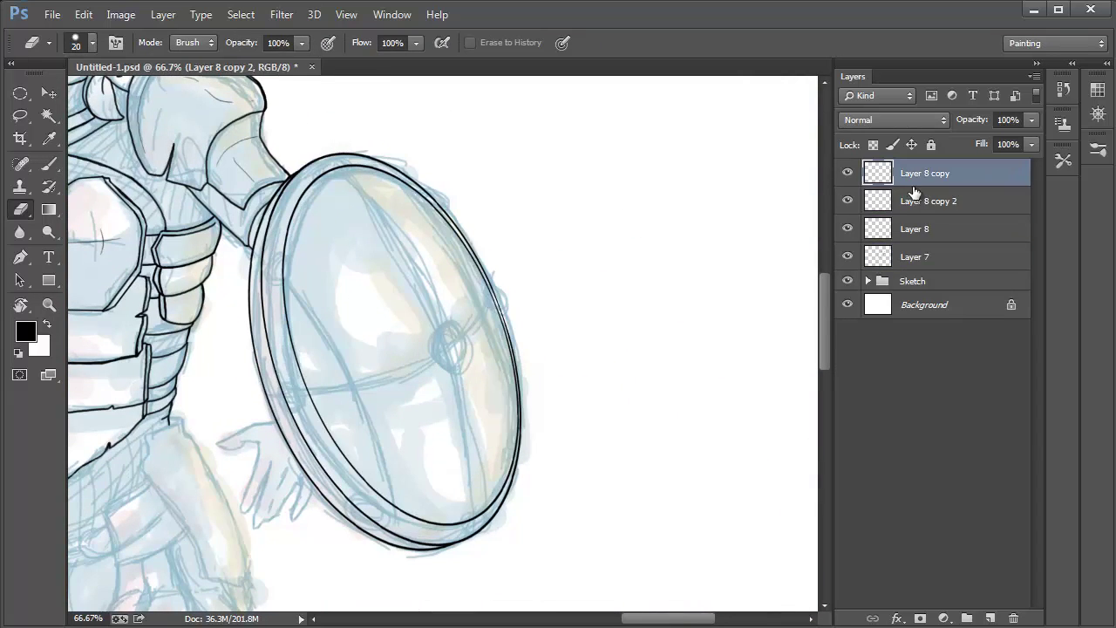
key("ctrl+e")
key("ctrl+e")
left_click(847, 174)
left_click(847, 173)
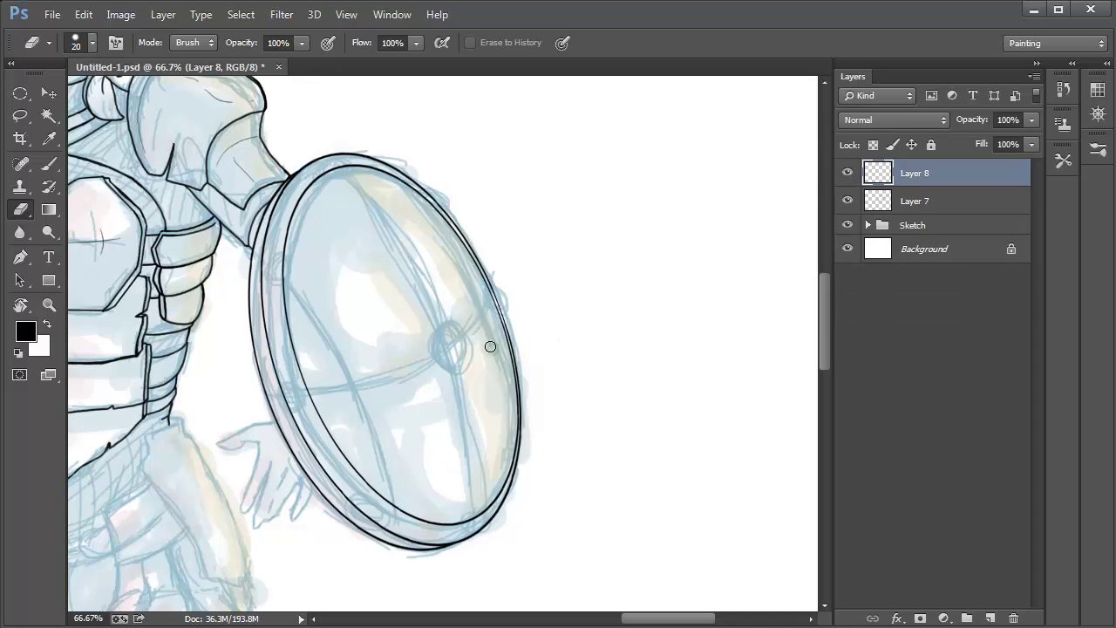
- Add a new layer above Layer 8 and brush a long straight vertical line in the empty area beside the shield
left_click(990, 618)
key("l")
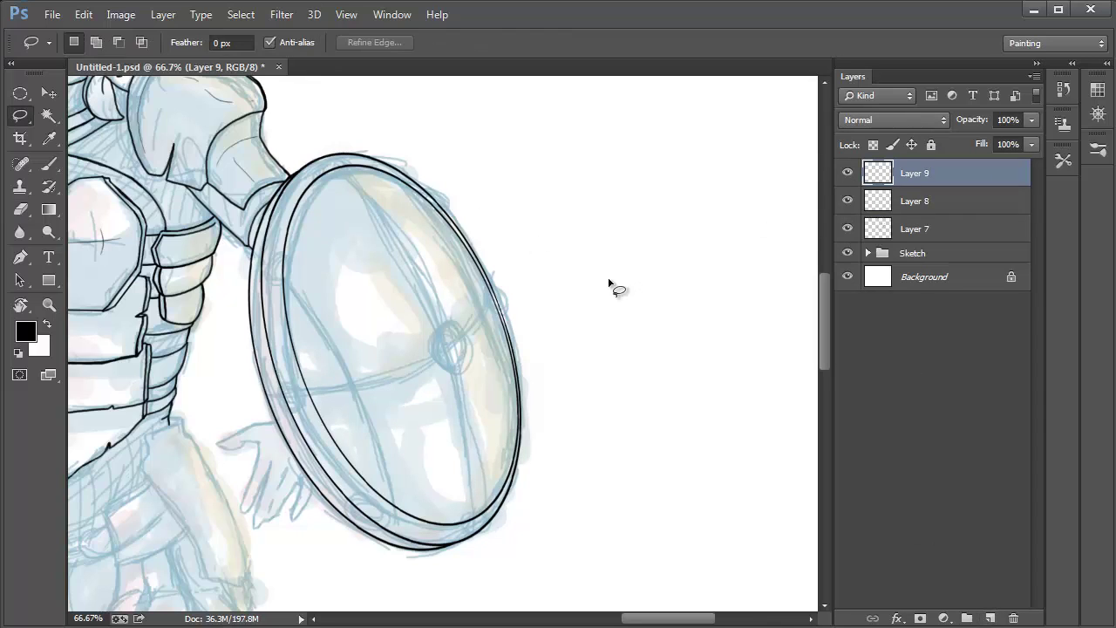
key("b")
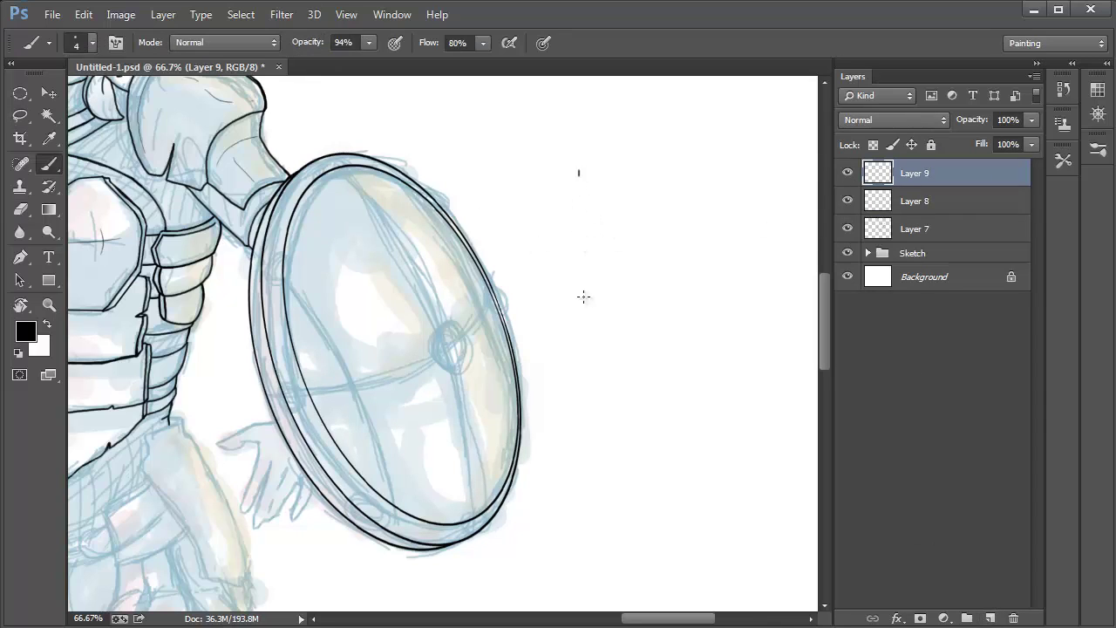
left_click_drag(583, 296, 584, 484)
mouse_move(607, 372)
left_mouse_down()
mouse_move(635, 176)
mouse_move(630, 218)
left_mouse_up()
left_click_drag(604, 477, 603, 488)
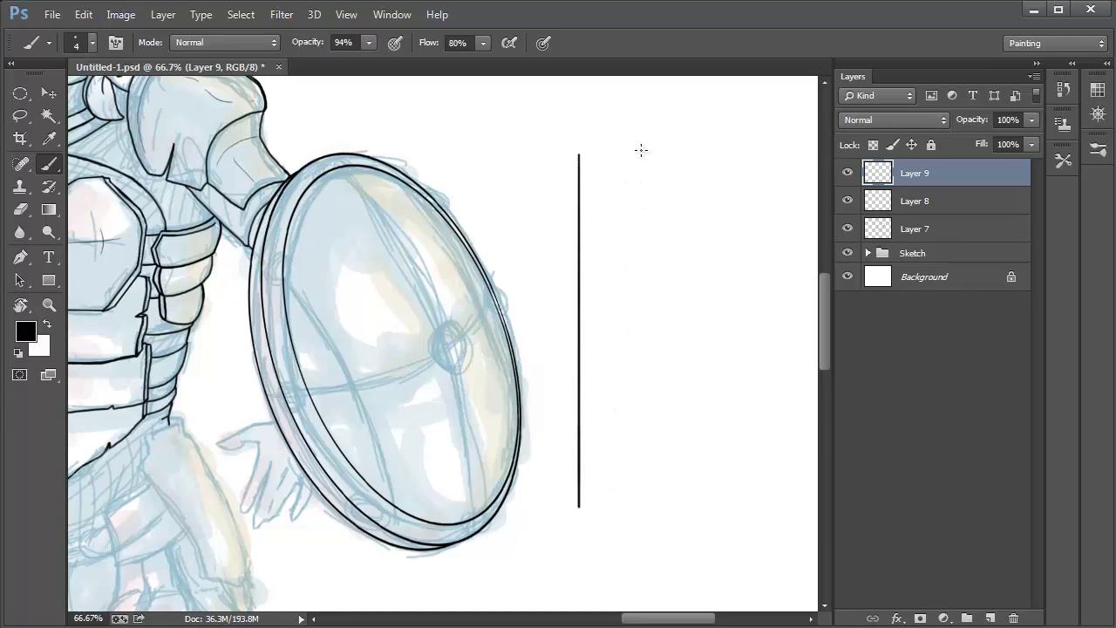
left_click_drag(641, 150, 611, 347)
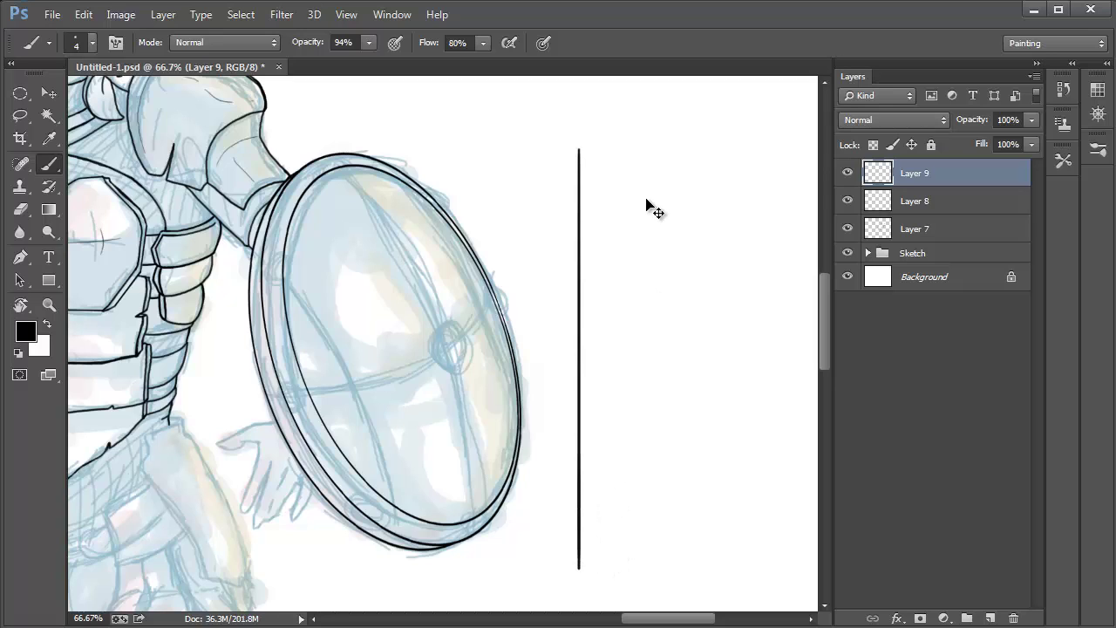
- Rotate the straight line by -20.13° and move it over the middle of the shield, through the boss
key("ctrl+t")
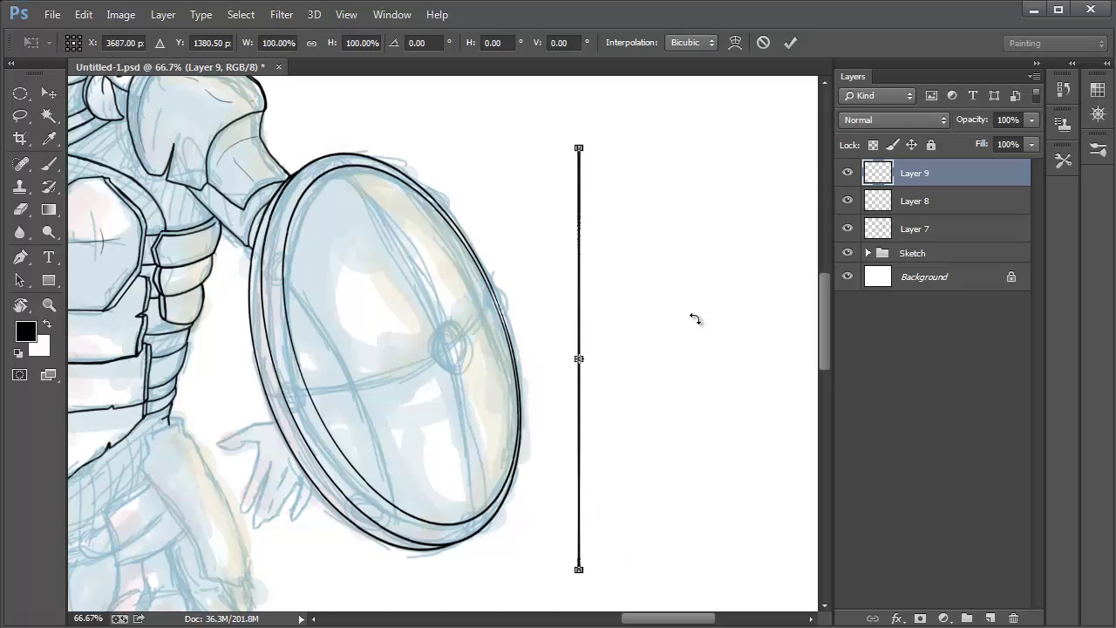
left_click_drag(692, 307, 667, 289)
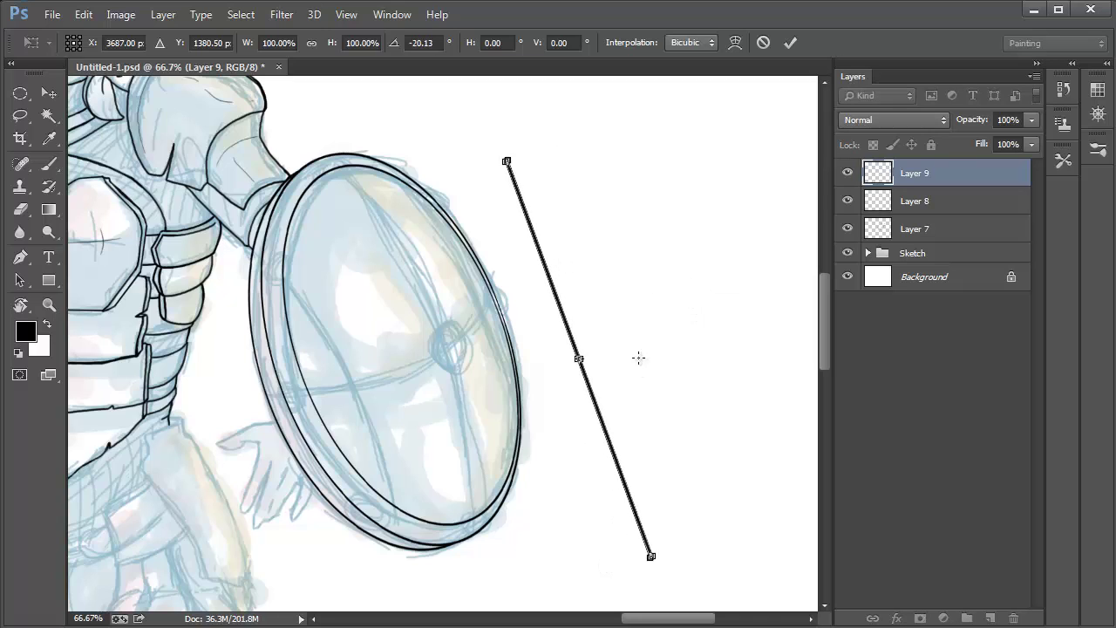
key("Return")
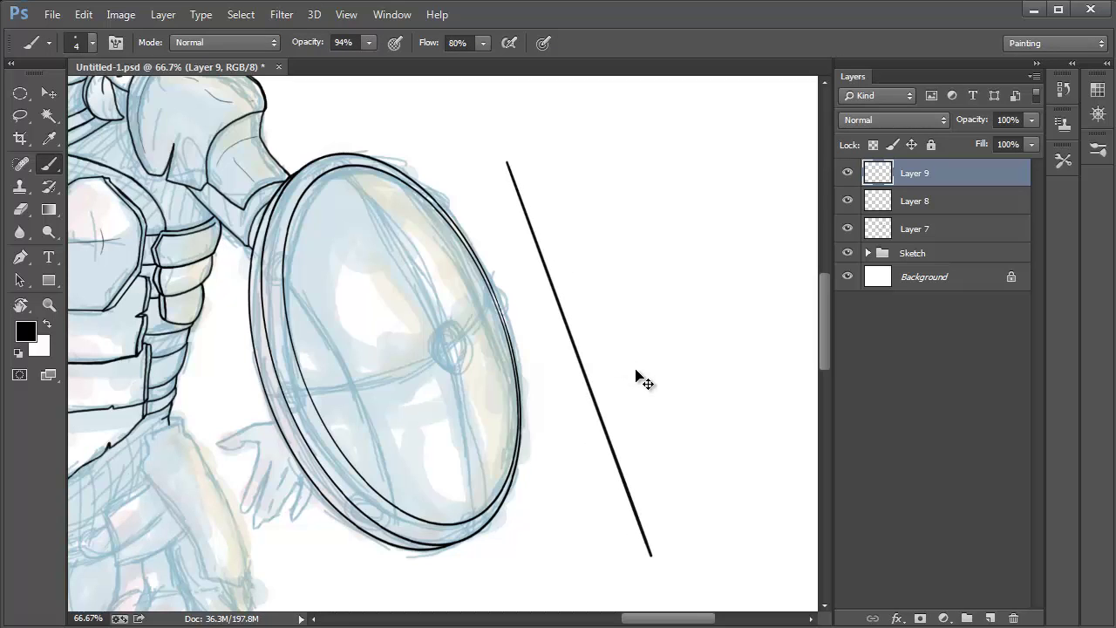
key("ctrl+t")
left_click_drag(544, 365, 487, 354)
- Warp the line into a bulging curve that follows the shield's long central ridge
left_click(122, 15)
mouse_move(83, 14)
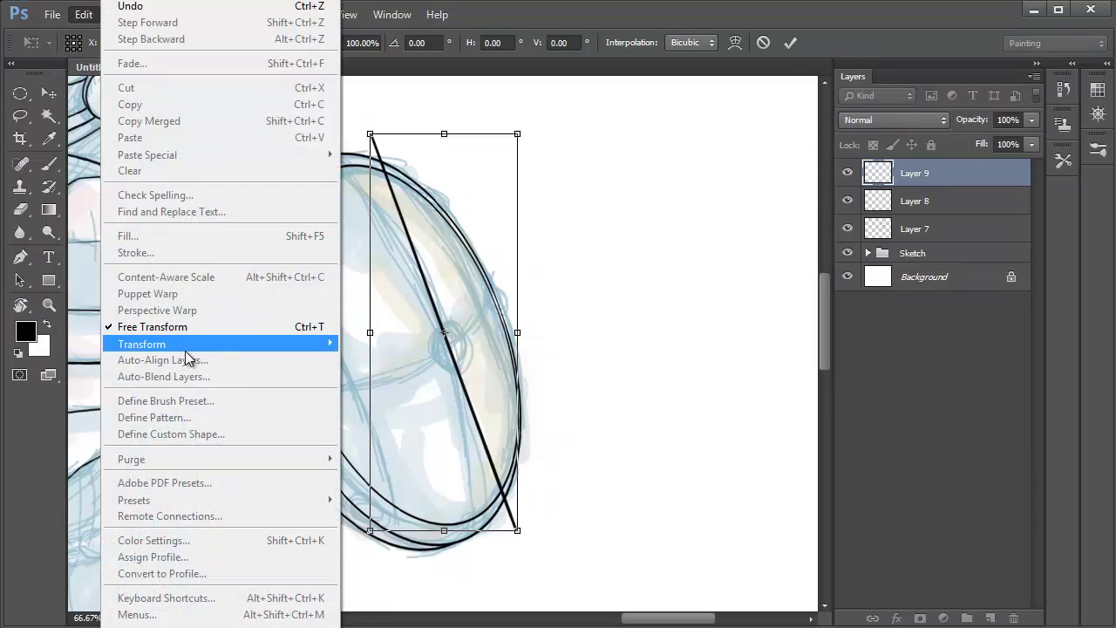
mouse_move(199, 346)
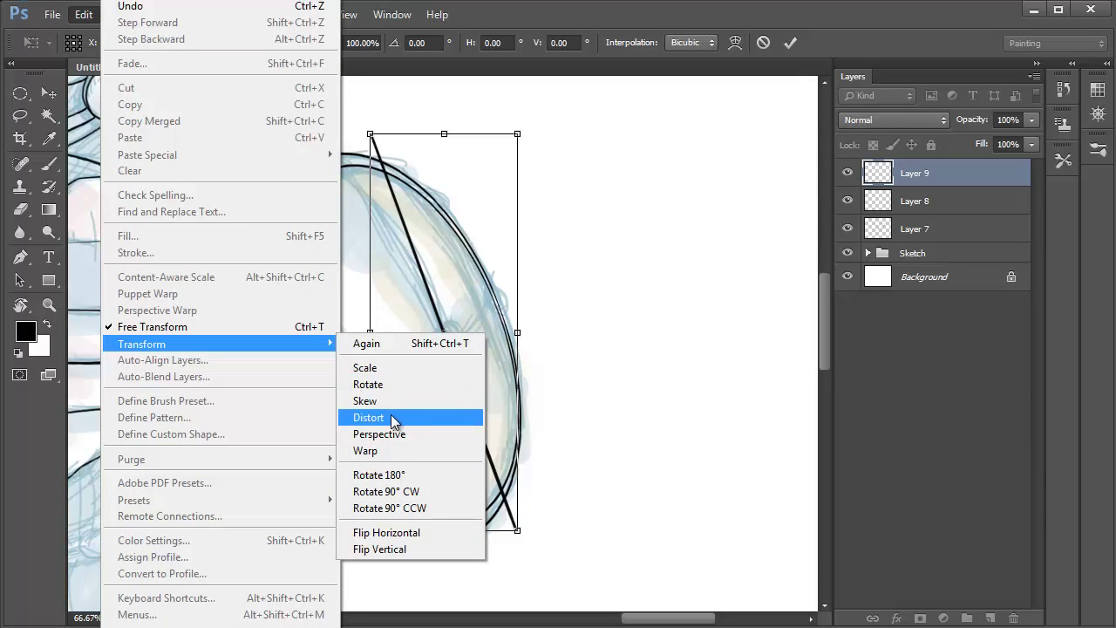
left_click(373, 450)
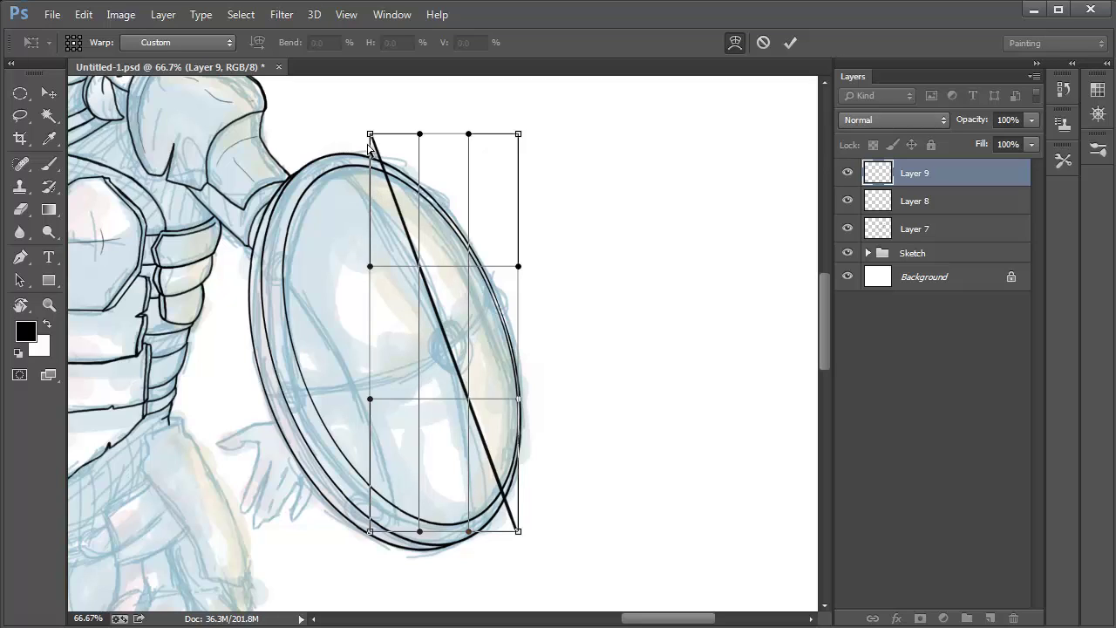
left_click_drag(368, 135, 311, 135)
left_click_drag(422, 213, 441, 210)
left_click_drag(434, 363, 443, 360)
left_click_drag(491, 531, 442, 531)
left_click_drag(465, 488, 481, 492)
left_click_drag(485, 534, 470, 540)
left_click_drag(477, 420, 478, 433)
left_click_drag(469, 541, 474, 553)
left_click_drag(481, 387, 479, 385)
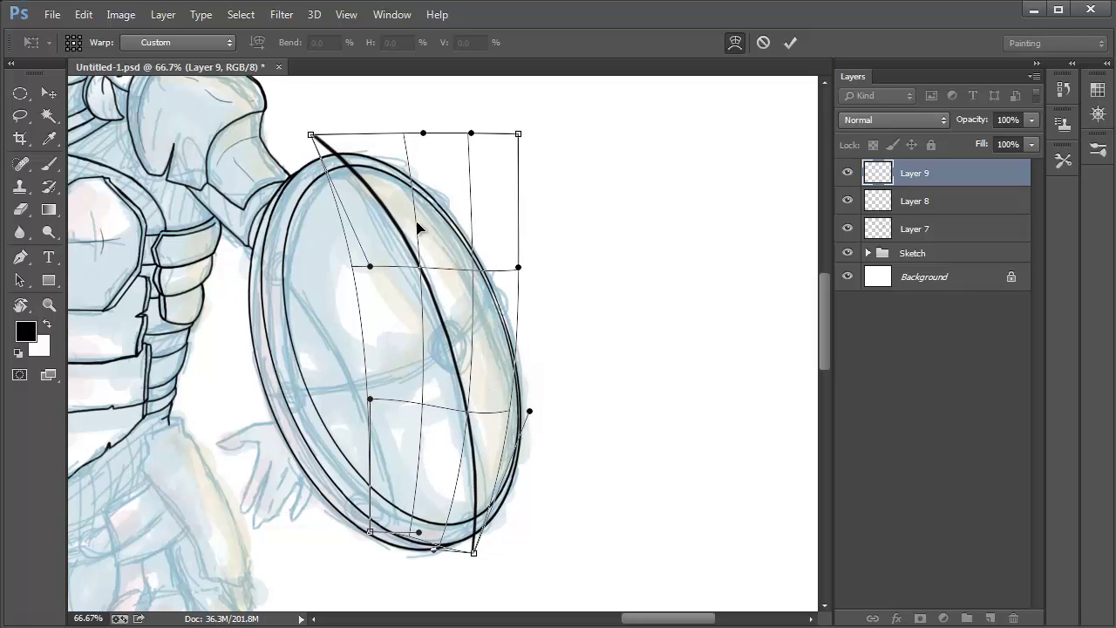
- Fine-tune the curve's bend, pull both ends in to the shield's outer rim, and apply the warp
left_click_drag(418, 218, 420, 223)
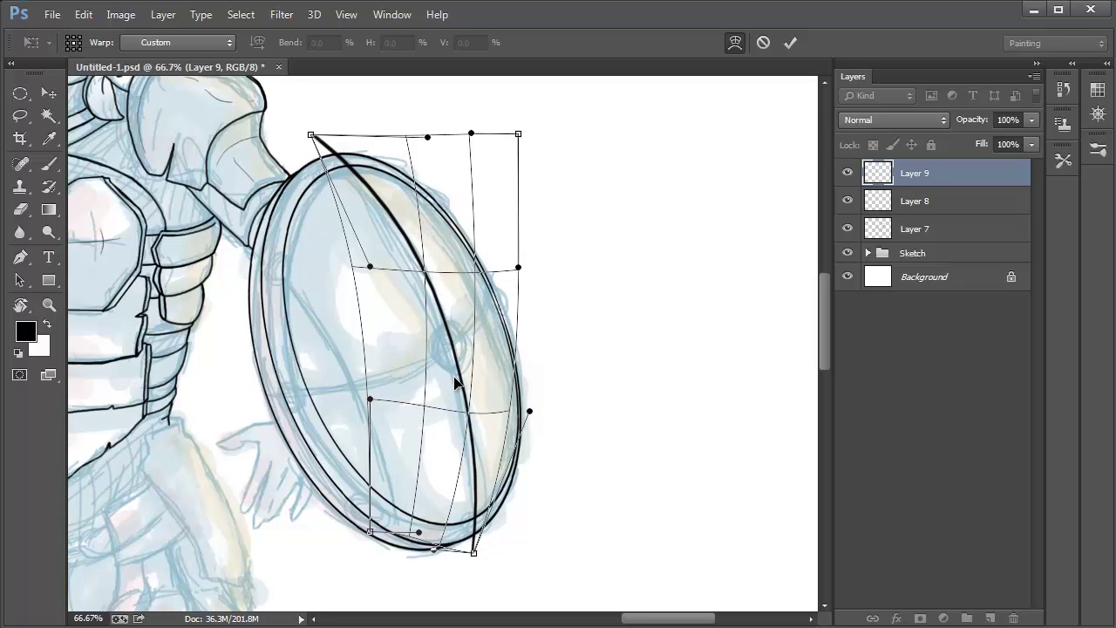
left_click_drag(454, 382, 453, 386)
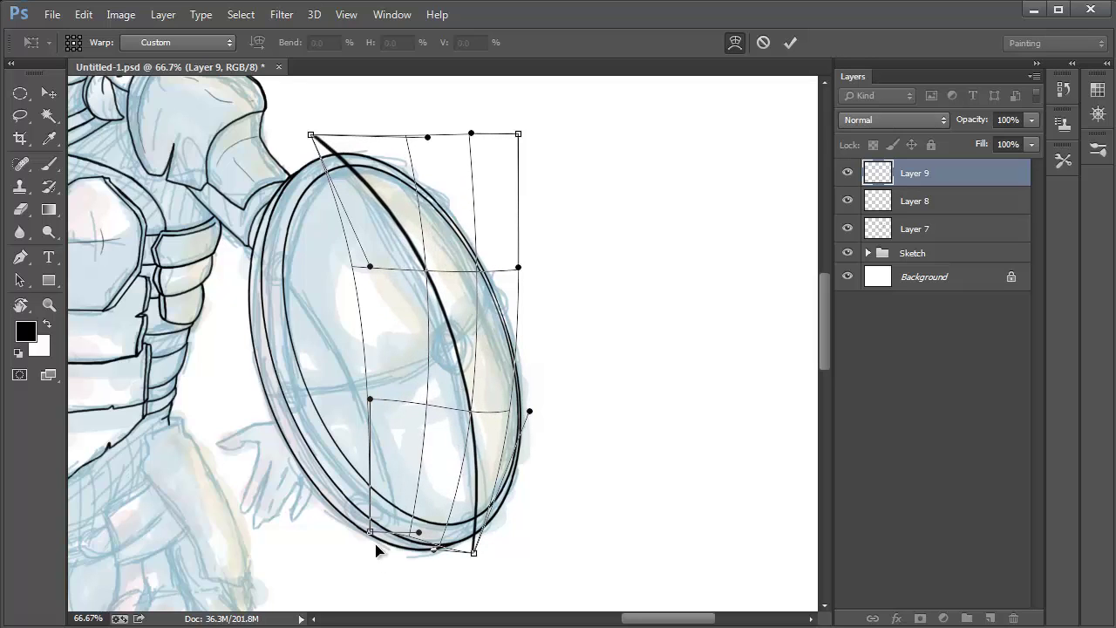
mouse_move(475, 555)
left_mouse_down()
mouse_move(462, 523)
mouse_move(465, 476)
mouse_move(460, 547)
left_mouse_up()
left_click_drag(311, 135, 330, 153)
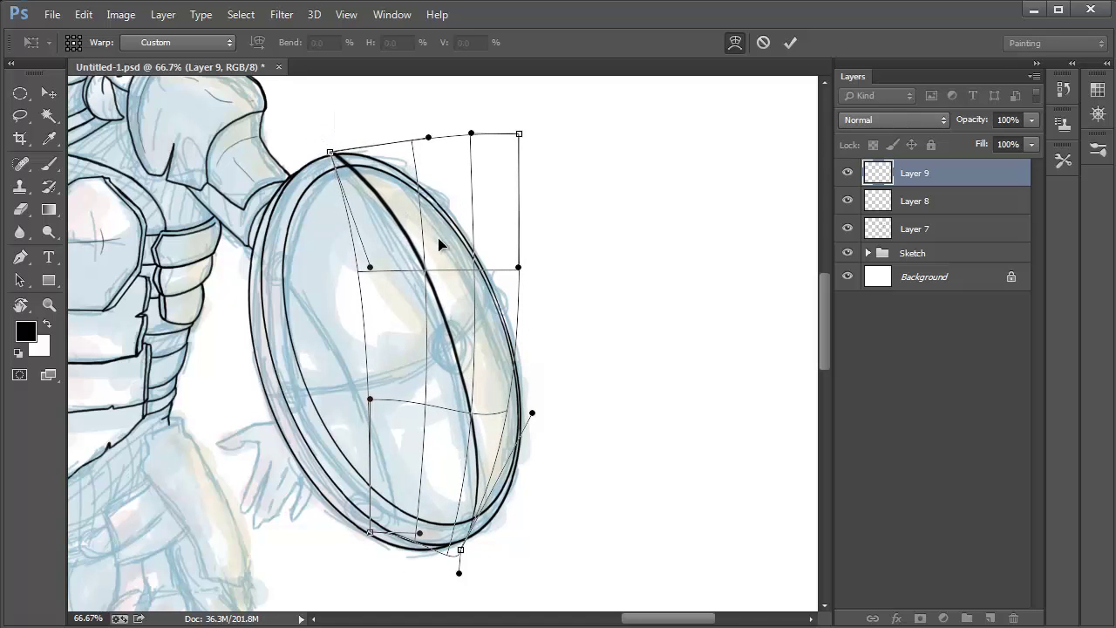
left_click_drag(465, 338, 453, 357)
left_click_drag(476, 478, 467, 478)
key("Return")
- Duplicate the ridge curve, rotate the copy counter-clockwise, and place it over the sketched ridge nearest the body
key("ctrl+j")
key("ctrl+t")
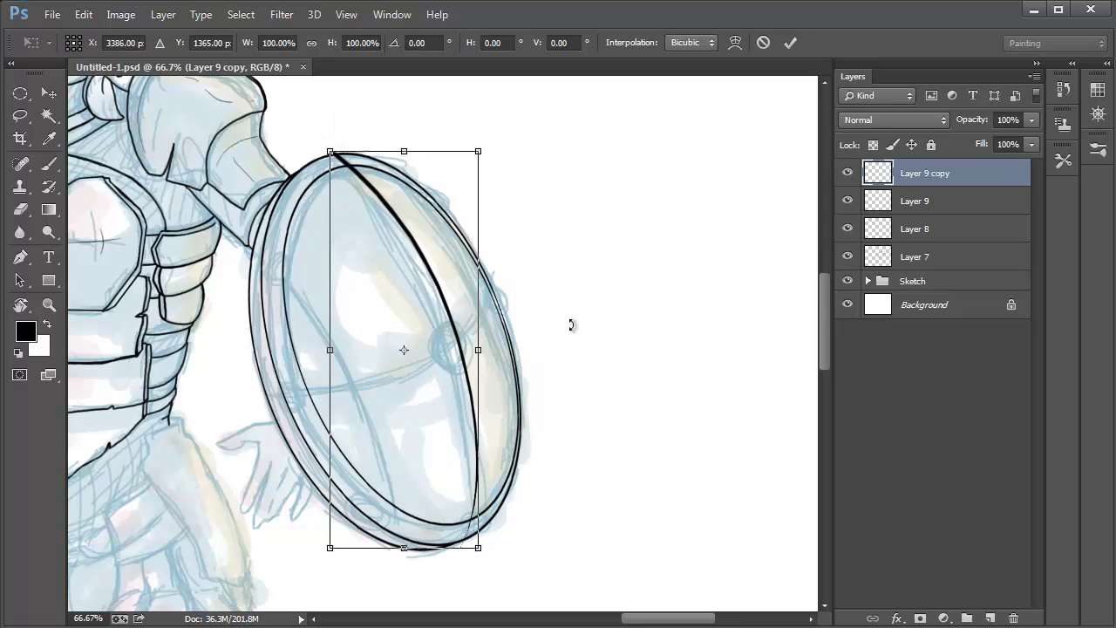
left_click_drag(572, 319, 559, 300)
mouse_move(394, 396)
left_mouse_down()
mouse_move(347, 407)
mouse_move(348, 417)
left_mouse_up()
mouse_move(465, 391)
left_mouse_down()
mouse_move(463, 379)
mouse_move(473, 386)
left_mouse_up()
key("Return")
- Duplicate the curve again, move the copy to the shield's edge farthest from the body, adjust its rotation, and apply
key("ctrl+j")
key("ctrl+t")
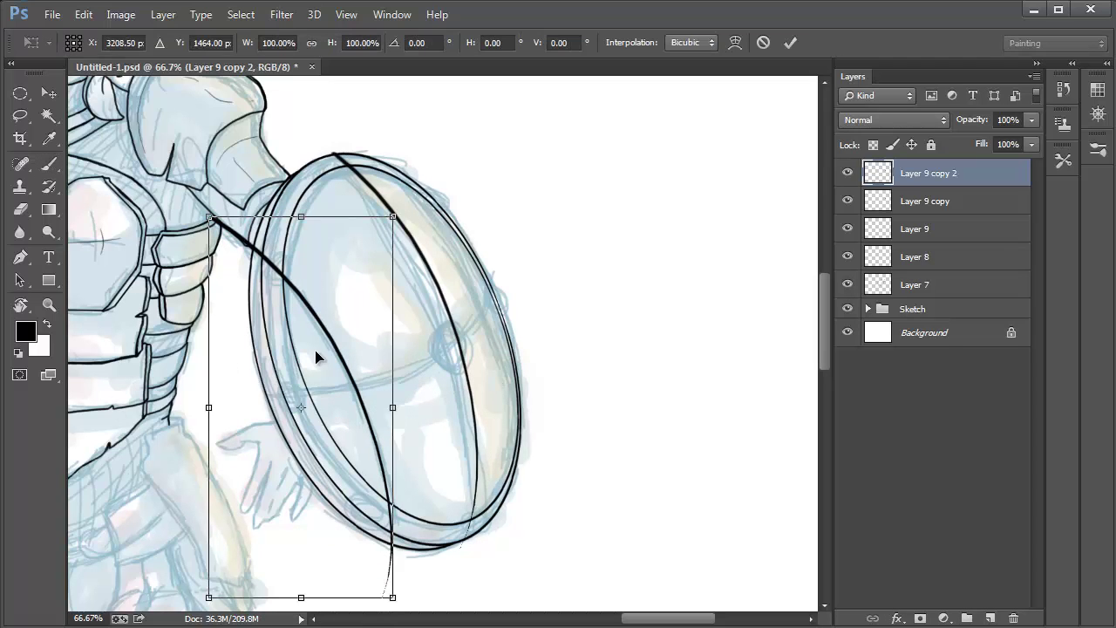
mouse_move(319, 356)
left_mouse_down()
mouse_move(466, 294)
mouse_move(447, 269)
left_mouse_up()
left_click_drag(620, 255, 640, 254)
key("Return")
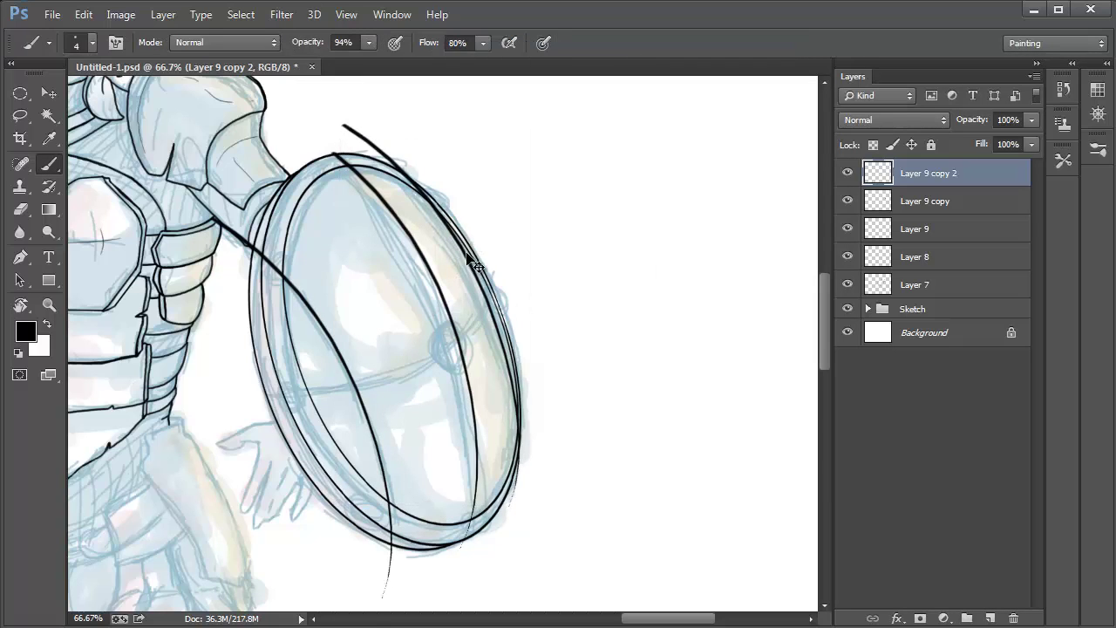
- Merge the two curve copies down into Layer 9 and check the merged lines by toggling their visibility
key("ctrl+e")
left_click(848, 173)
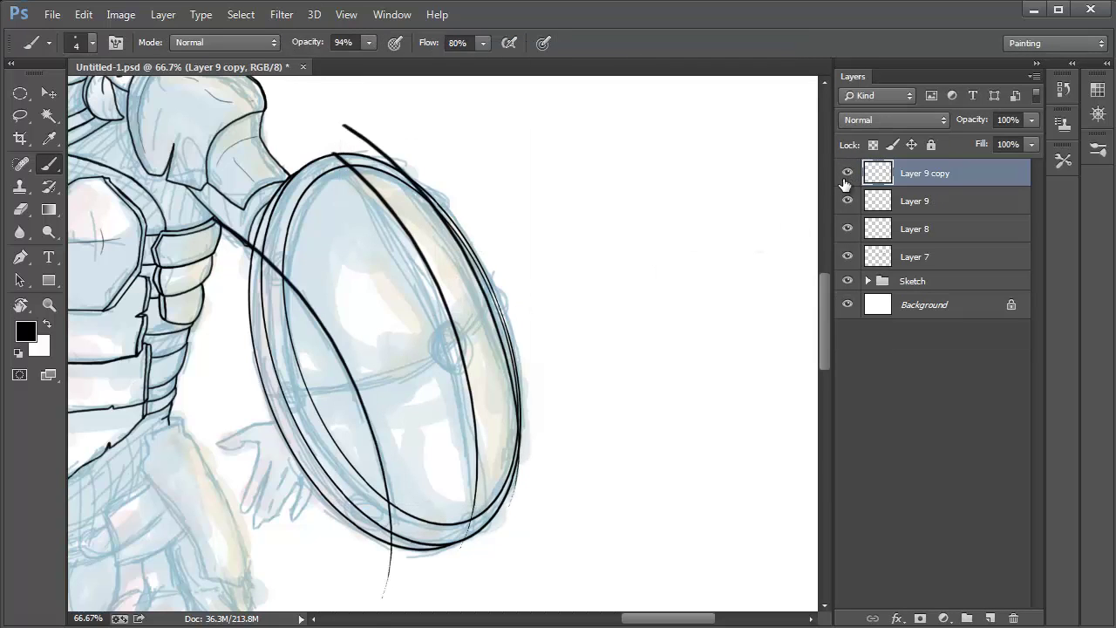
left_click(848, 174)
key("ctrl+e")
left_click(846, 173)
left_click(847, 173)
- Erase the ends of the ridge curves that extend past the shield's inner rim
key("e")
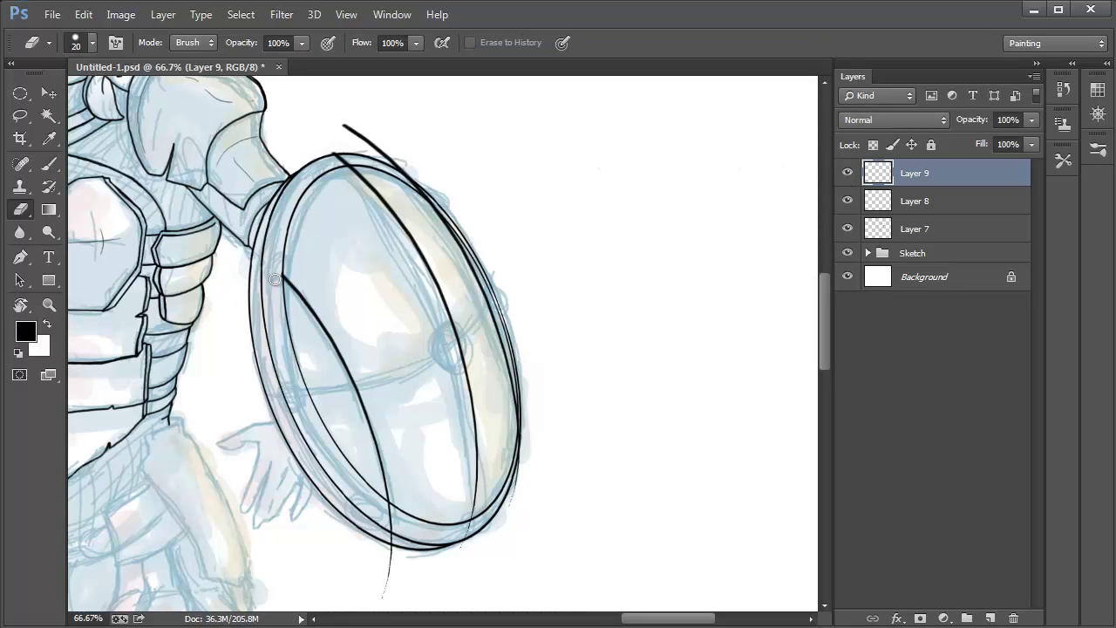
key("z")
left_click(303, 210)
left_click(303, 212)
left_click(302, 212)
key("e")
left_click_drag(185, 517, 187, 538)
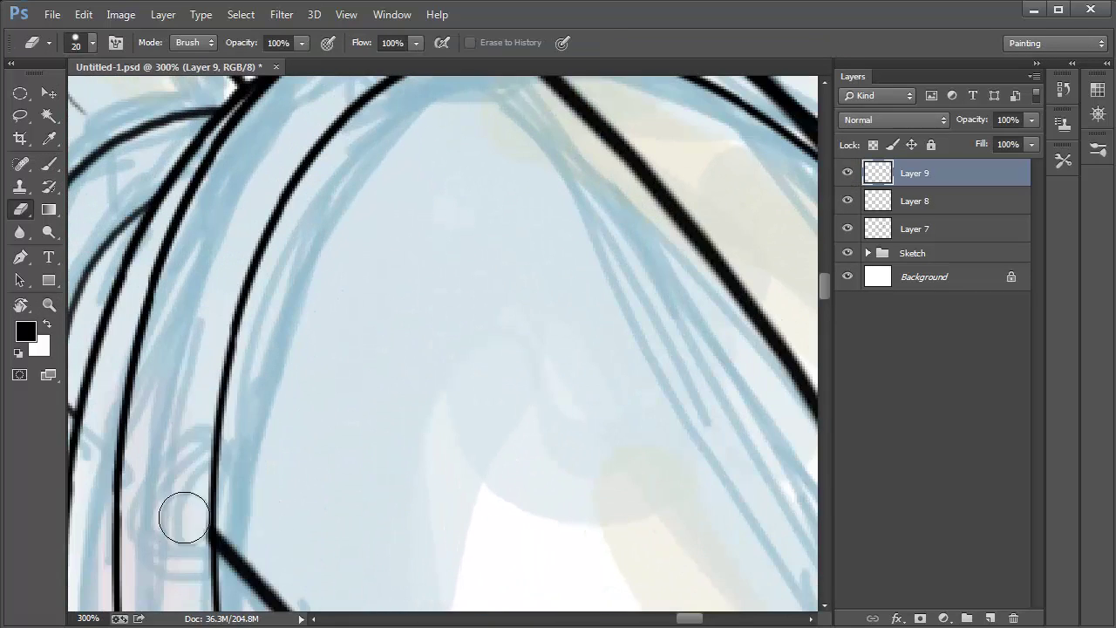
left_click_drag(330, 248, 88, 500)
- Ink the oval boss where the shield's ridge lines cross and clean up its outline
mouse_move(275, 130)
left_mouse_down()
mouse_move(605, 381)
mouse_move(653, 444)
left_mouse_up()
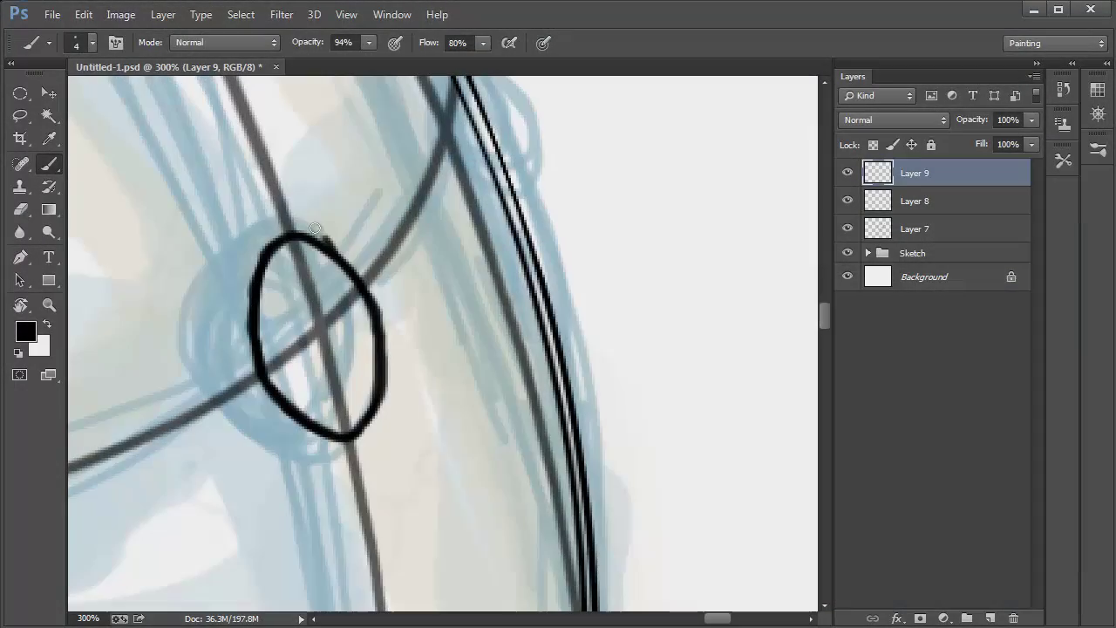
mouse_move(292, 228)
left_mouse_down()
mouse_move(366, 460)
mouse_move(390, 383)
left_mouse_up()
mouse_move(347, 348)
left_mouse_down()
mouse_move(356, 364)
mouse_move(714, 270)
mouse_move(376, 389)
mouse_move(333, 346)
left_mouse_up()
left_click_drag(558, 541, 366, 262)
left_click_drag(367, 389, 434, 444)
left_click_drag(651, 457, 345, 361)
left_click_drag(557, 440, 255, 349)
- Draw small round rivets between the shield's inner and outer rims
mouse_move(416, 93)
left_mouse_down()
mouse_move(341, 311)
mouse_move(331, 375)
left_mouse_up()
left_click_drag(364, 329, 363, 333)
mouse_move(347, 301)
left_mouse_down()
mouse_move(326, 428)
mouse_move(349, 523)
left_mouse_up()
mouse_move(367, 114)
left_mouse_down()
mouse_move(388, 267)
mouse_move(393, 558)
left_mouse_up()
left_click_drag(284, 219, 611, 601)
left_click_drag(495, 359, 501, 364)
left_click_drag(253, 205, 570, 298)
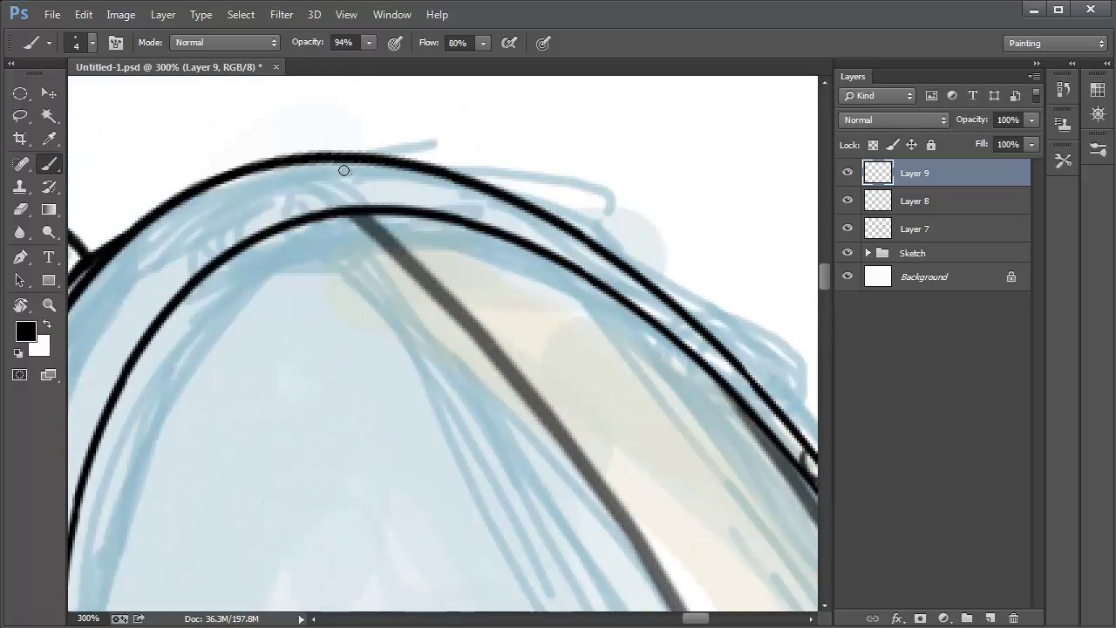
left_click_drag(326, 172, 333, 172)
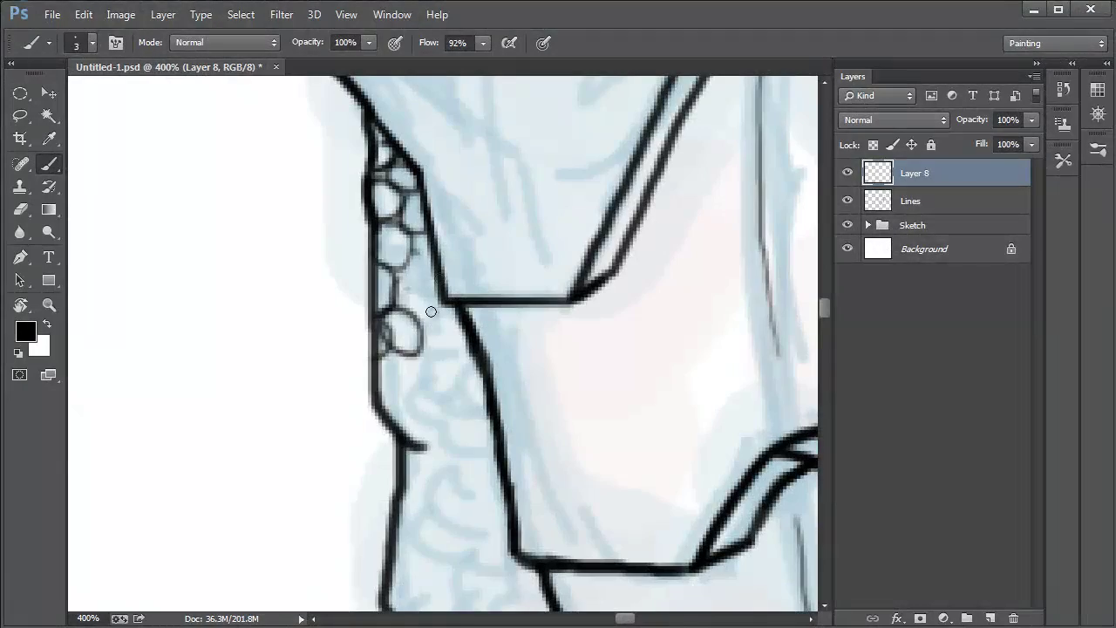
- Fill the narrow gaps beside the torso plates with small rounded mail scales on Layer 8
mouse_move(431, 311)
left_mouse_down()
mouse_move(428, 344)
mouse_move(453, 315)
left_mouse_up()
mouse_move(400, 384)
left_mouse_down()
mouse_move(377, 284)
mouse_move(376, 328)
left_mouse_up()
left_click_drag(359, 268, 388, 295)
mouse_move(388, 261)
left_mouse_down()
mouse_move(407, 284)
mouse_move(378, 336)
left_mouse_up()
left_click_drag(420, 305, 423, 300)
left_click_drag(425, 251, 461, 293)
mouse_move(394, 360)
left_mouse_down()
mouse_move(389, 241)
mouse_move(377, 264)
left_mouse_up()
left_click_drag(379, 266, 393, 290)
mouse_move(360, 328)
left_mouse_down()
mouse_move(382, 390)
mouse_move(374, 349)
mouse_move(419, 366)
mouse_move(388, 321)
mouse_move(420, 228)
mouse_move(460, 261)
mouse_move(471, 306)
left_mouse_up()
scroll(471, 307, "down", 3)
mouse_move(456, 242)
left_mouse_down()
mouse_move(488, 218)
mouse_move(498, 274)
mouse_move(529, 301)
left_mouse_up()
mouse_move(359, 297)
left_mouse_down()
mouse_move(427, 280)
mouse_move(398, 319)
mouse_move(441, 323)
mouse_move(324, 333)
left_mouse_up()
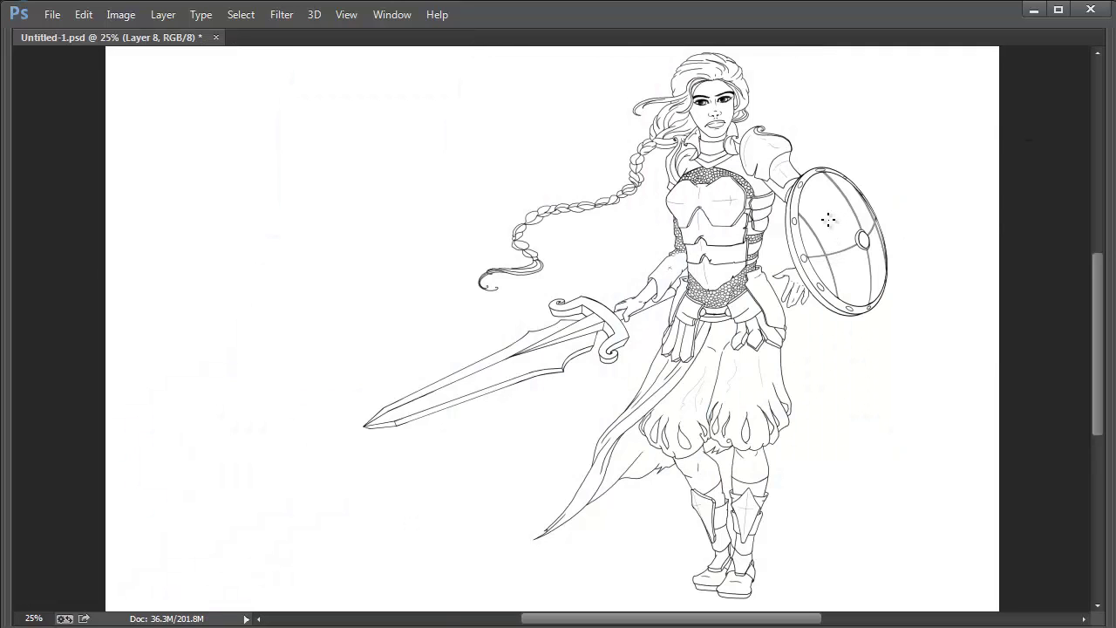
- Restore the hidden panels and erase the stray cross-shaped mark on the sword arm's sleeve
key("Tab")
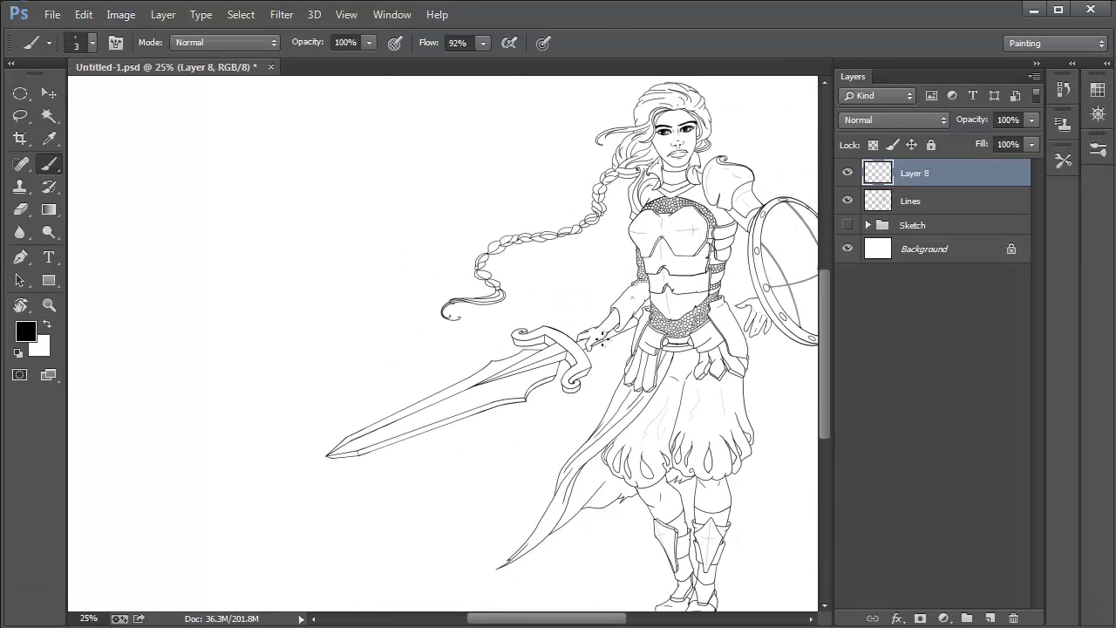
key("z")
left_click(638, 312)
left_click(639, 312)
left_click(644, 308)
left_click(648, 302)
left_click(651, 289)
left_click_drag(625, 285, 544, 392)
left_click(556, 328)
left_click(475, 331)
key("e")
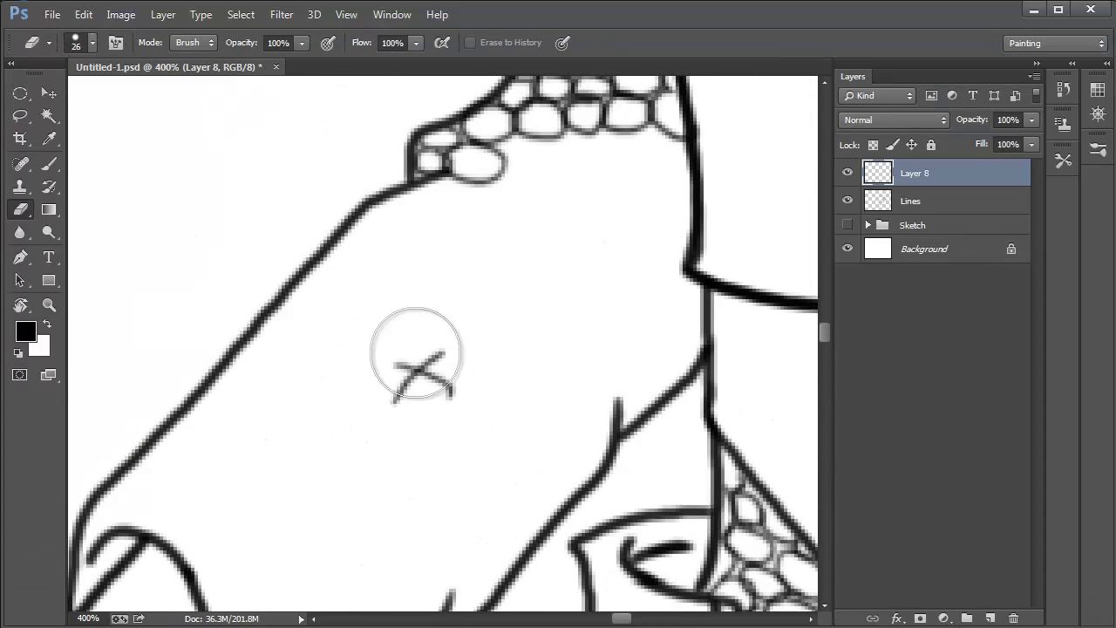
left_click_drag(417, 354, 465, 398)
- Draw rows of small rounded mail scales across the upper part of the sword arm's sleeve, beside the torso armor
key("b")
left_click_drag(518, 315, 521, 439)
mouse_move(503, 264)
left_mouse_down()
mouse_move(552, 301)
mouse_move(630, 279)
mouse_move(675, 294)
mouse_move(670, 312)
mouse_move(687, 320)
mouse_move(680, 359)
mouse_move(628, 297)
mouse_move(662, 340)
mouse_move(612, 314)
mouse_move(448, 317)
mouse_move(436, 345)
mouse_move(486, 316)
mouse_move(491, 329)
mouse_move(396, 342)
mouse_move(393, 357)
mouse_move(357, 348)
mouse_move(349, 375)
mouse_move(438, 369)
mouse_move(410, 360)
mouse_move(458, 382)
mouse_move(535, 341)
mouse_move(531, 348)
mouse_move(595, 334)
mouse_move(592, 362)
mouse_move(614, 396)
mouse_move(618, 328)
mouse_move(581, 353)
left_mouse_up()
left_click_drag(610, 406, 613, 408)
mouse_move(657, 501)
left_mouse_down()
mouse_move(600, 401)
mouse_move(599, 436)
mouse_move(602, 372)
left_mouse_up()
key("ctrl+z")
mouse_move(595, 332)
left_mouse_down()
mouse_move(593, 362)
mouse_move(654, 370)
mouse_move(645, 314)
mouse_move(609, 296)
left_mouse_up()
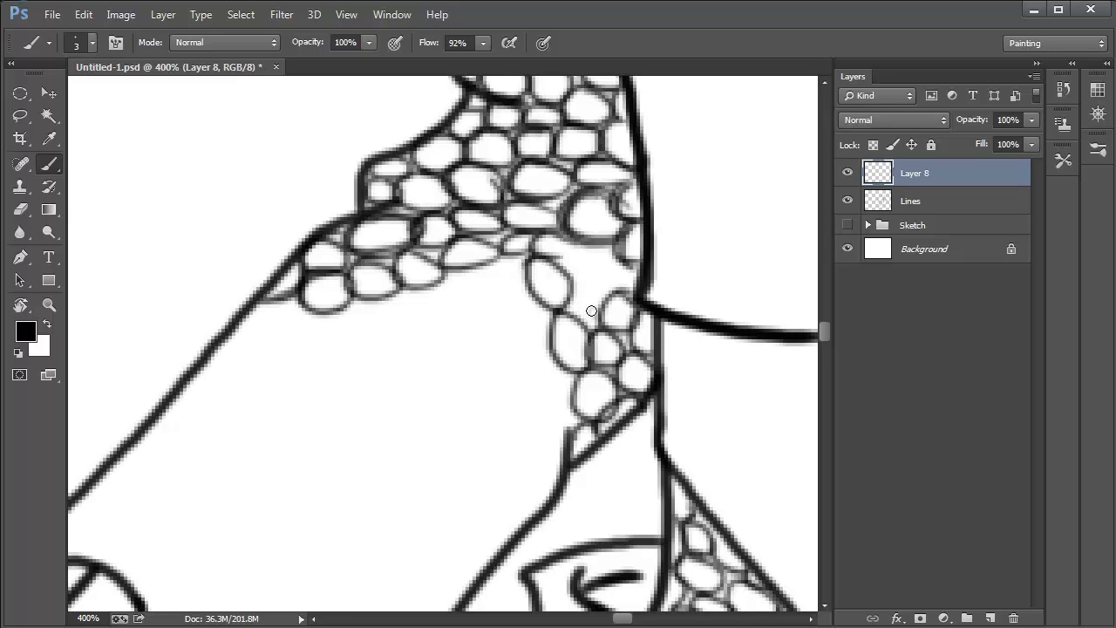
mouse_move(572, 291)
left_mouse_down()
mouse_move(590, 268)
mouse_move(565, 244)
mouse_move(636, 284)
left_mouse_up()
mouse_move(500, 262)
left_mouse_down()
mouse_move(525, 268)
mouse_move(490, 285)
left_mouse_up()
left_click_drag(399, 350, 555, 274)
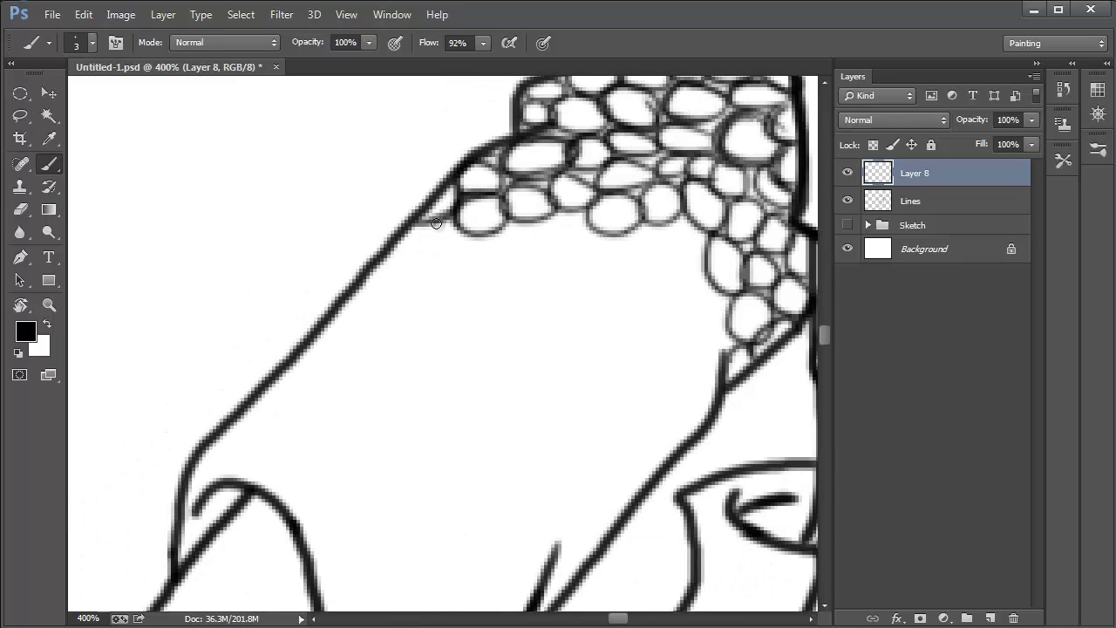